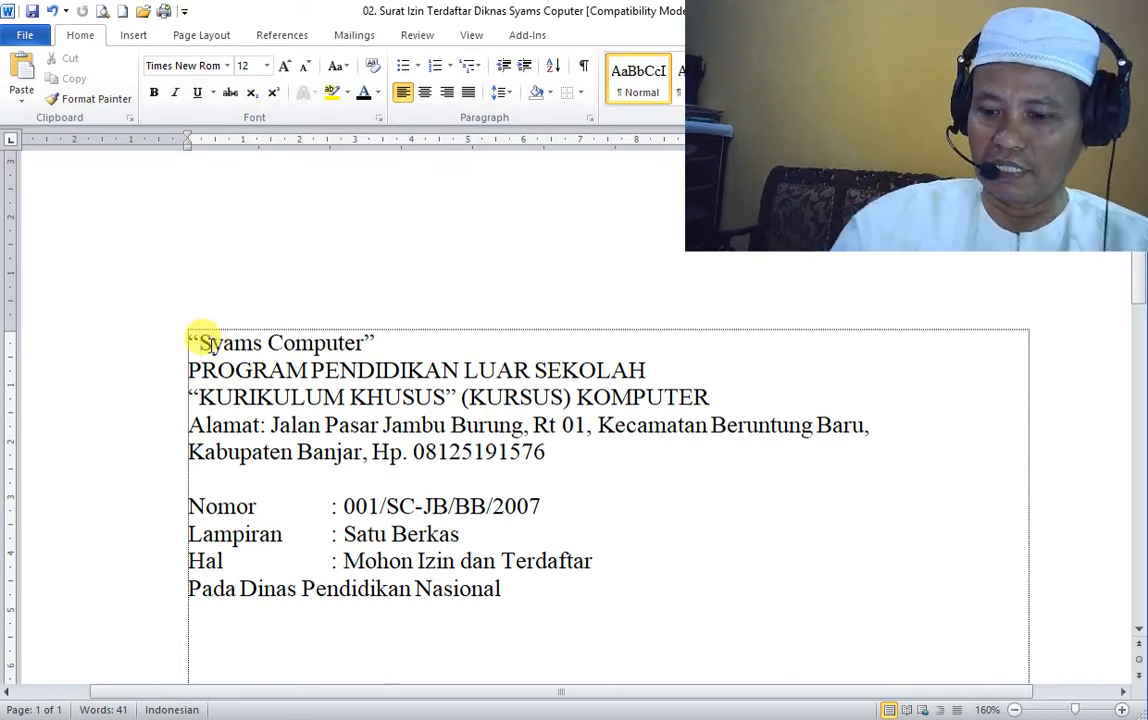
Delete and retype the capital S of "Syams Computer", trying a lowercase s in between.
key(Delete)
text(S)
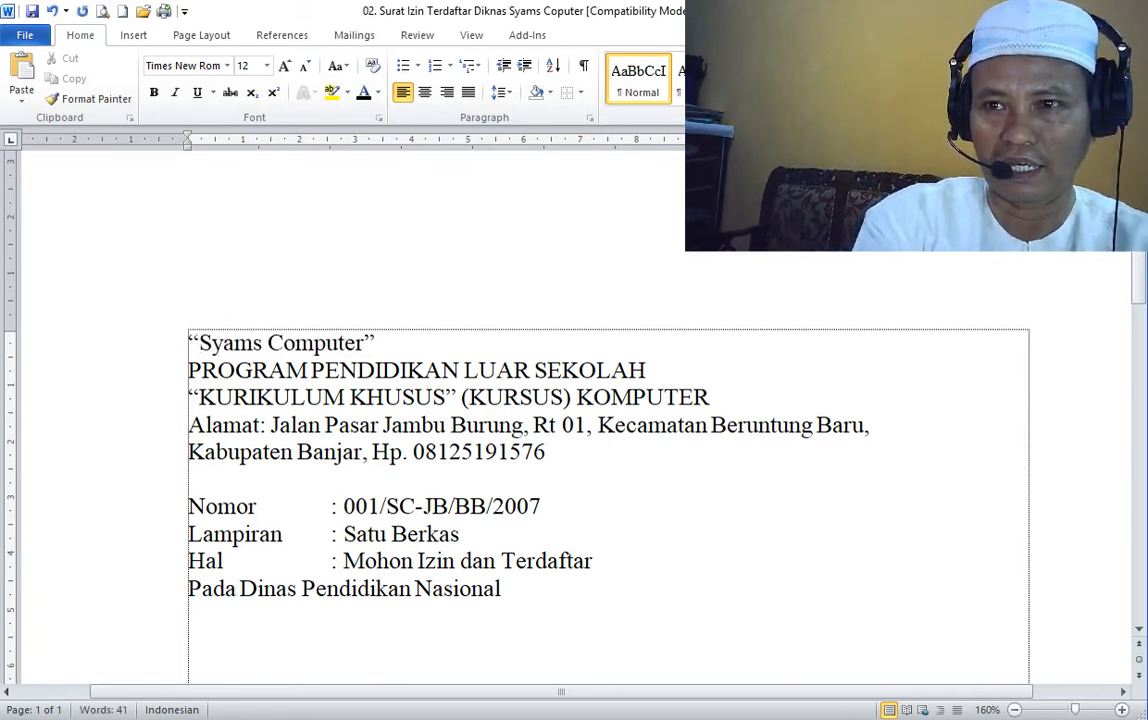
key(BackSpace)
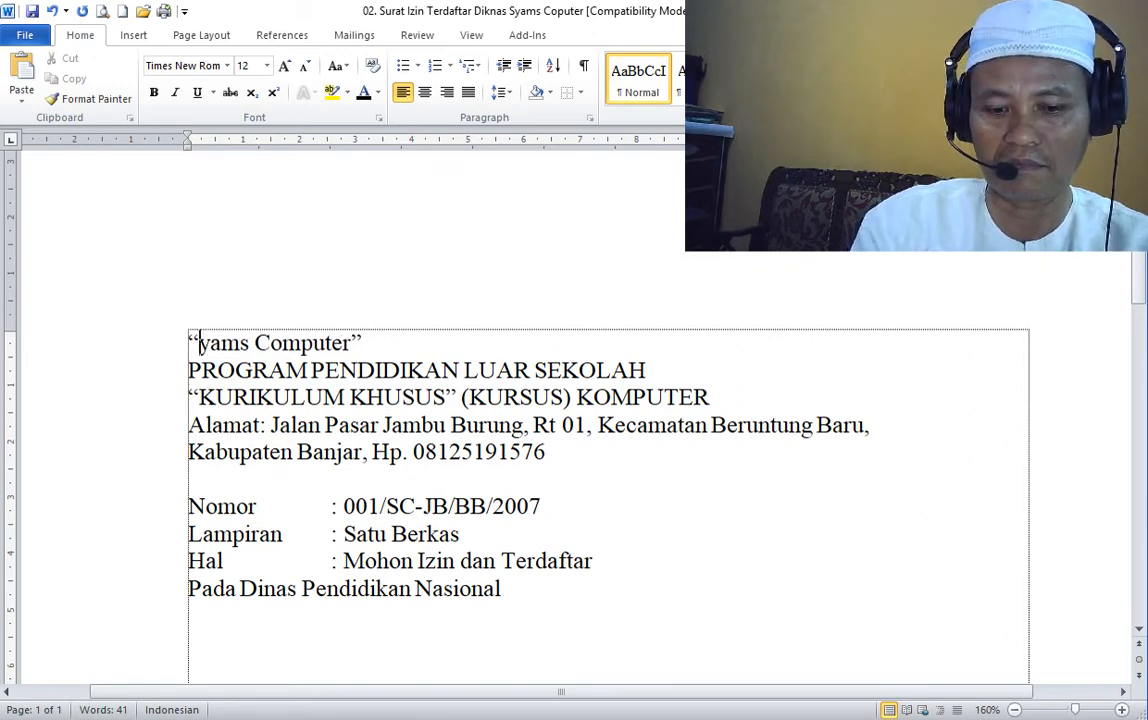
text(s)
key(BackSpace)
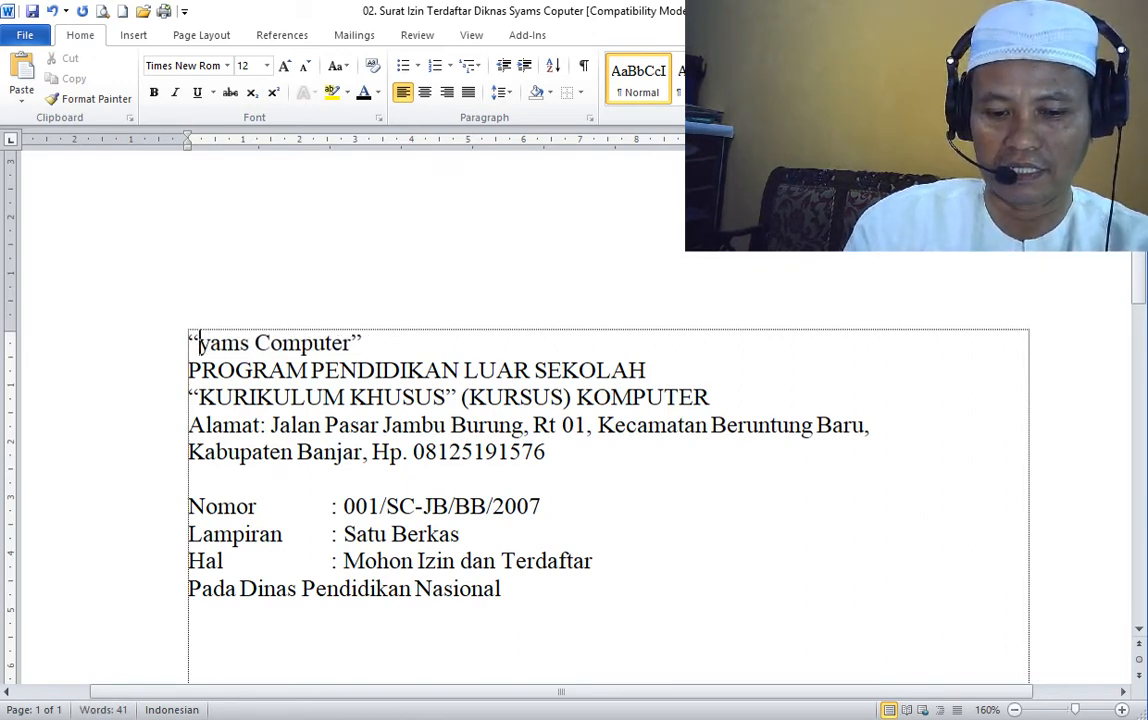
text(S)
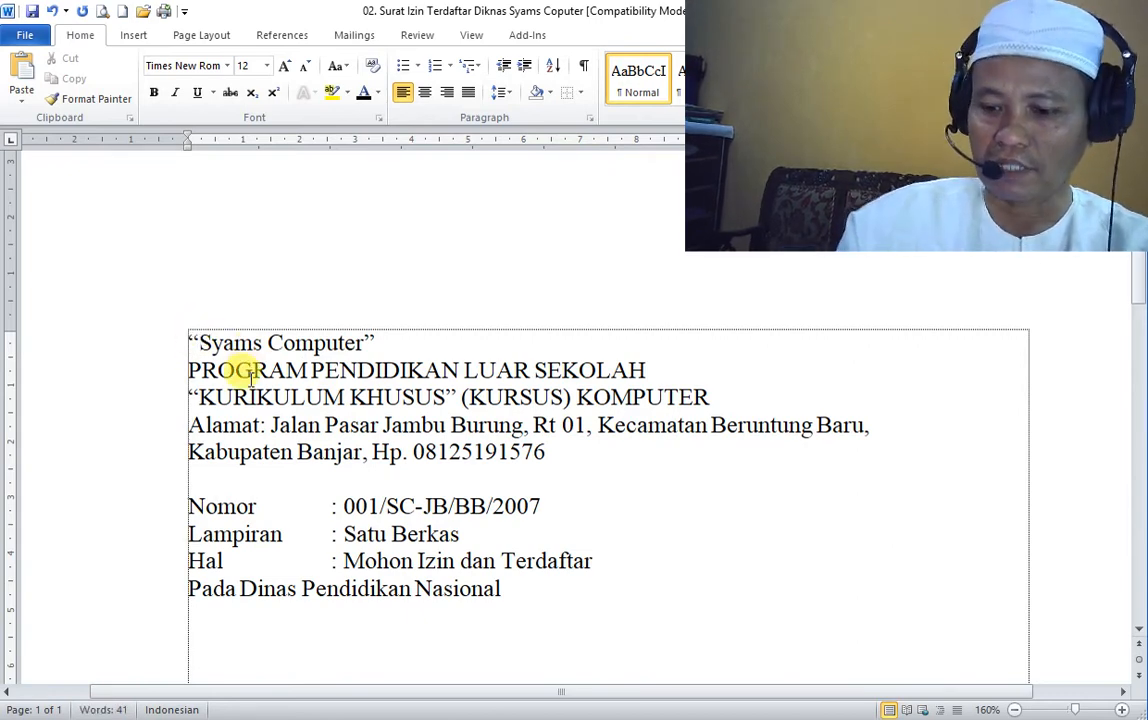
Delete and retype the opening quotation mark before "Syams Computer".
key(Left)
key(BackSpace)
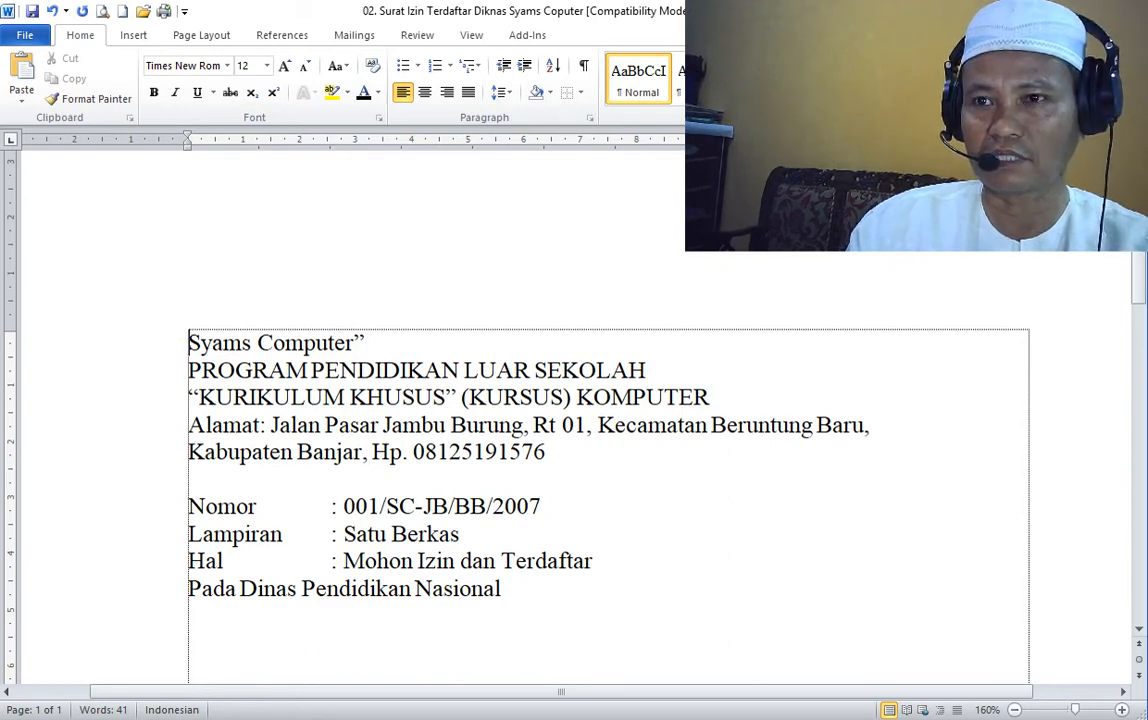
text(")
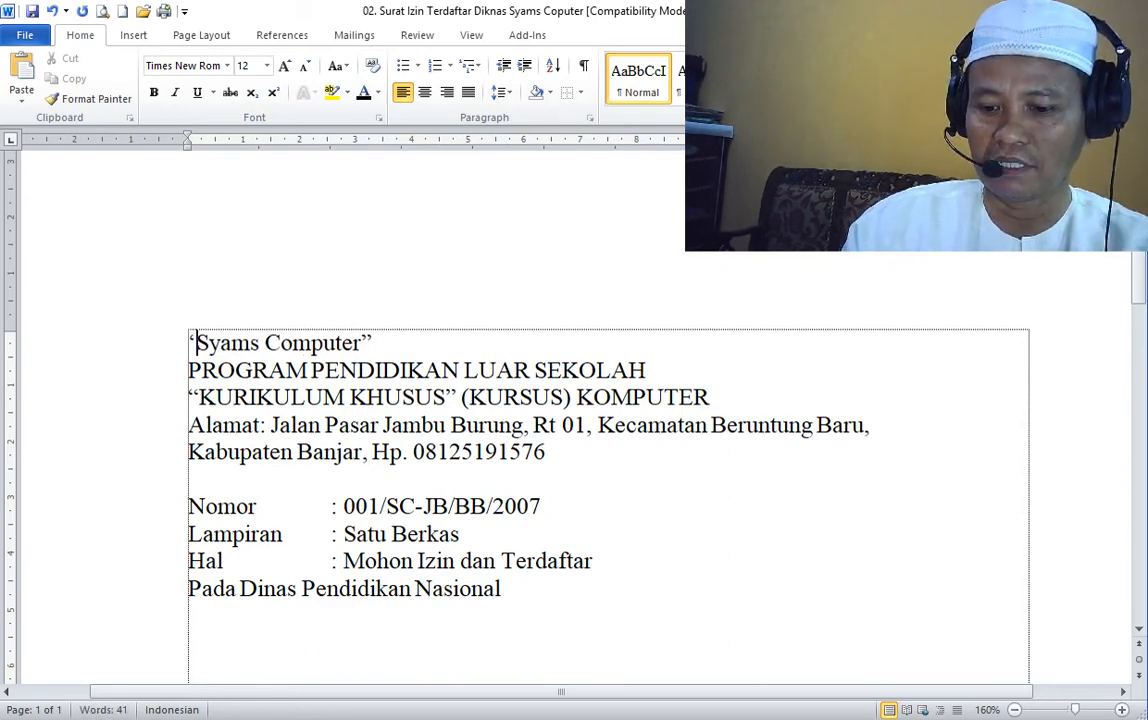
key(BackSpace)
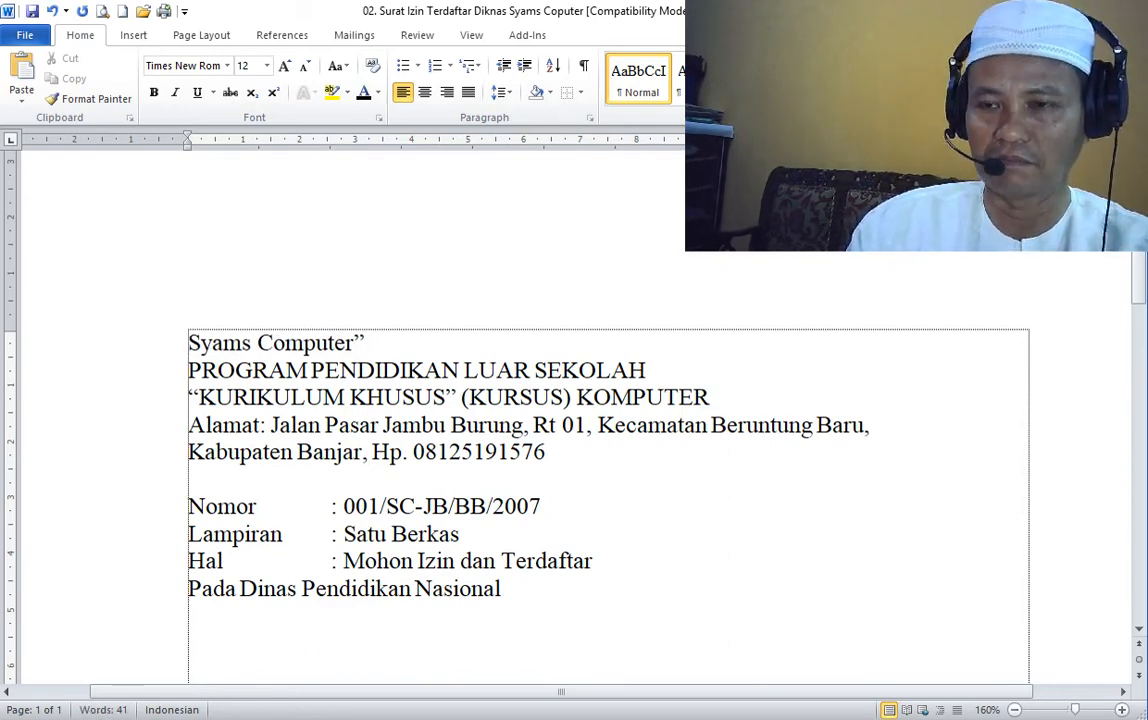
text(")
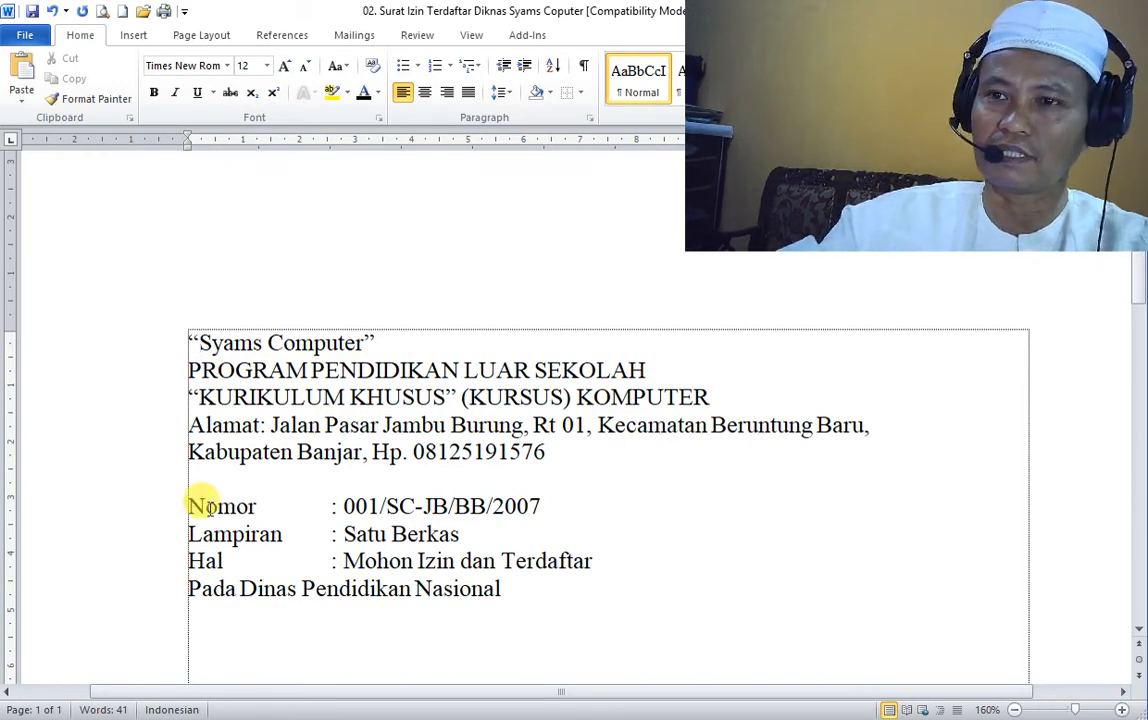
Remove and reinsert the tab spacing before the colons in the Nomor and Lampiran lines.
scroll(336, 512, down, 4)
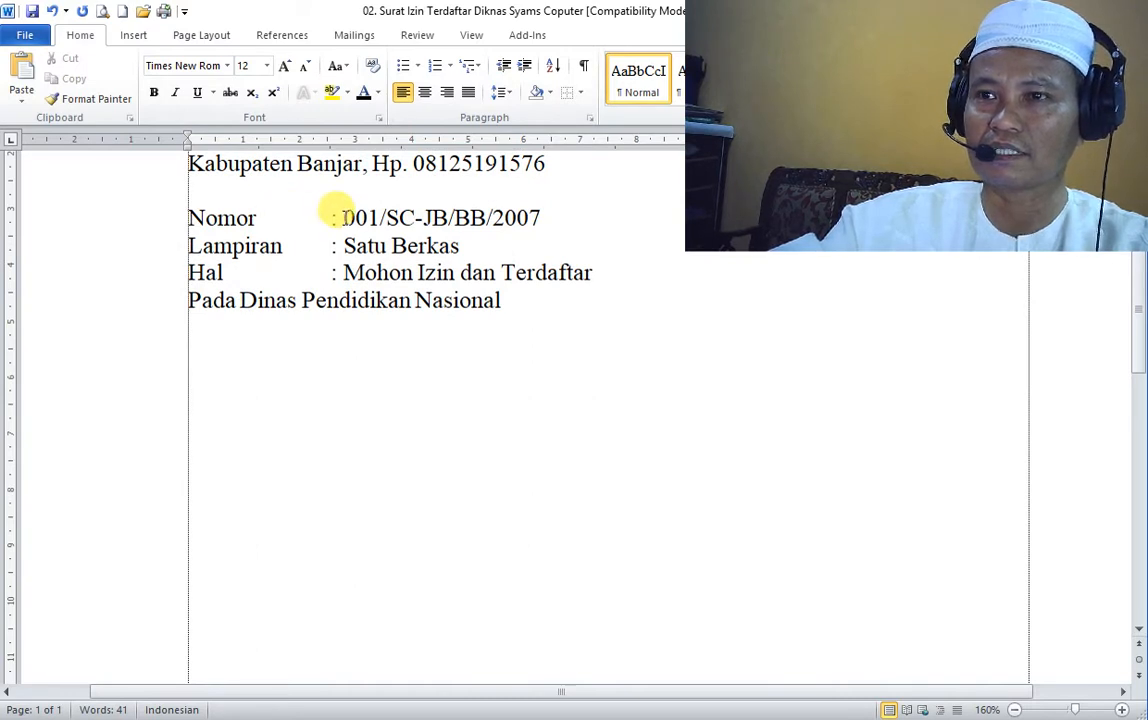
click(333, 217)
key(BackSpace)
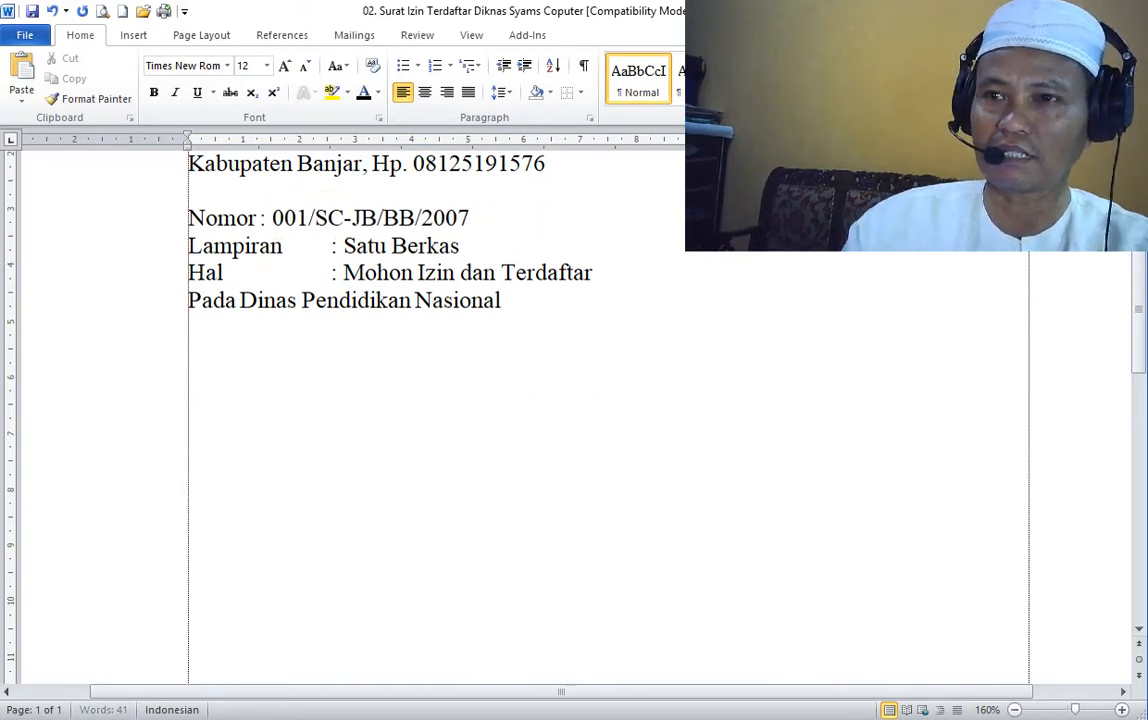
key(Tab)
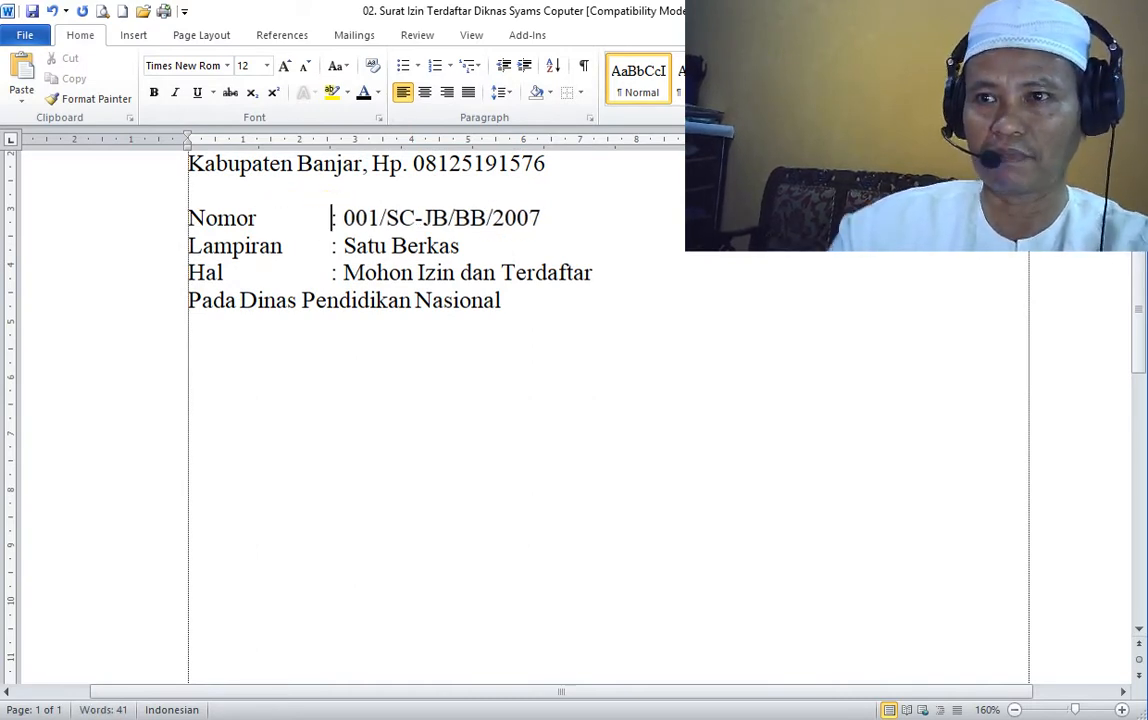
click(331, 242)
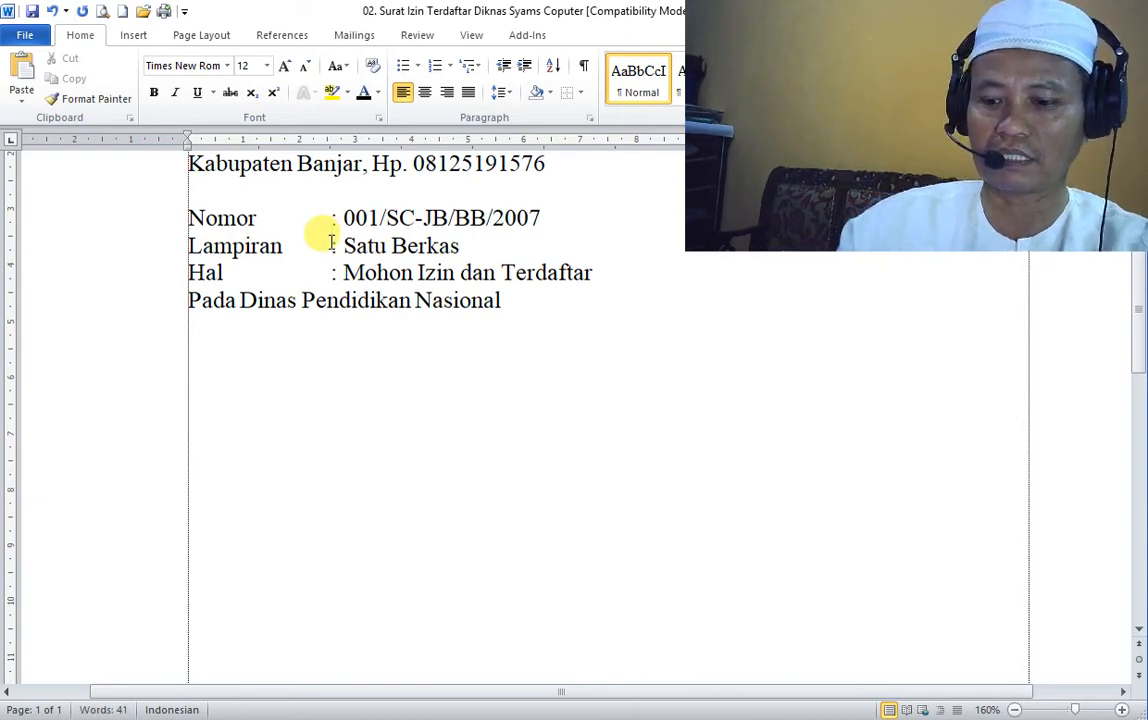
key(BackSpace)
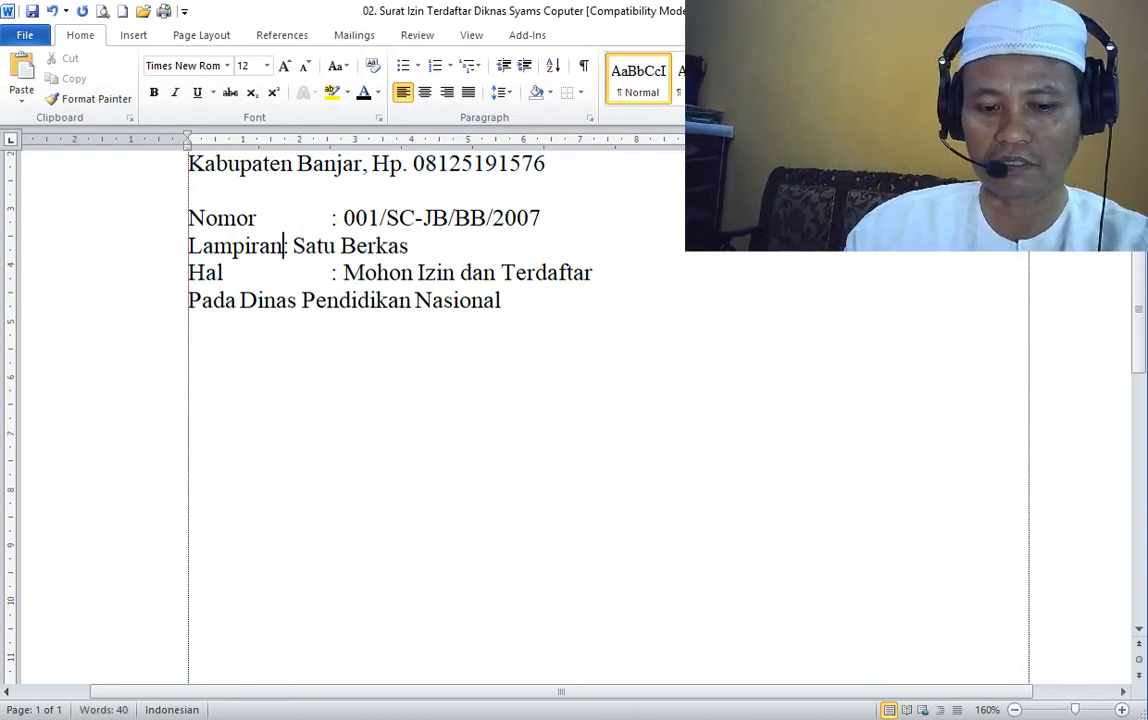
key(Tab)
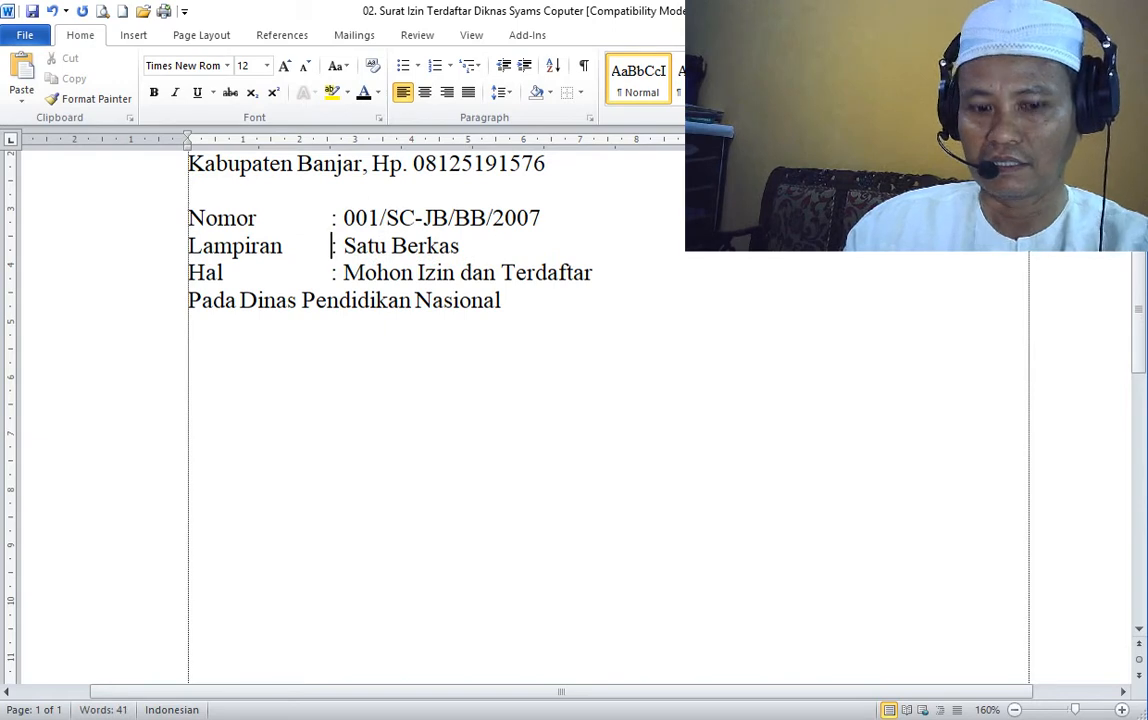
Remove and reinsert the tab spacing before the colon in the Hal line.
click(331, 272)
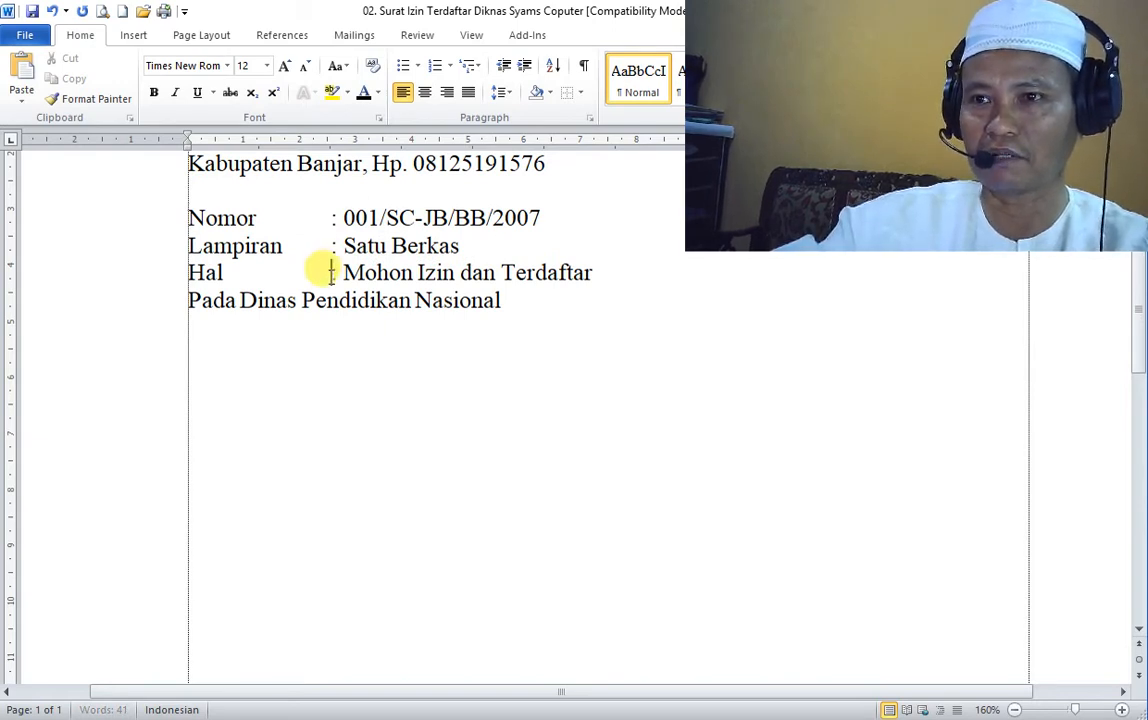
key(BackSpace)
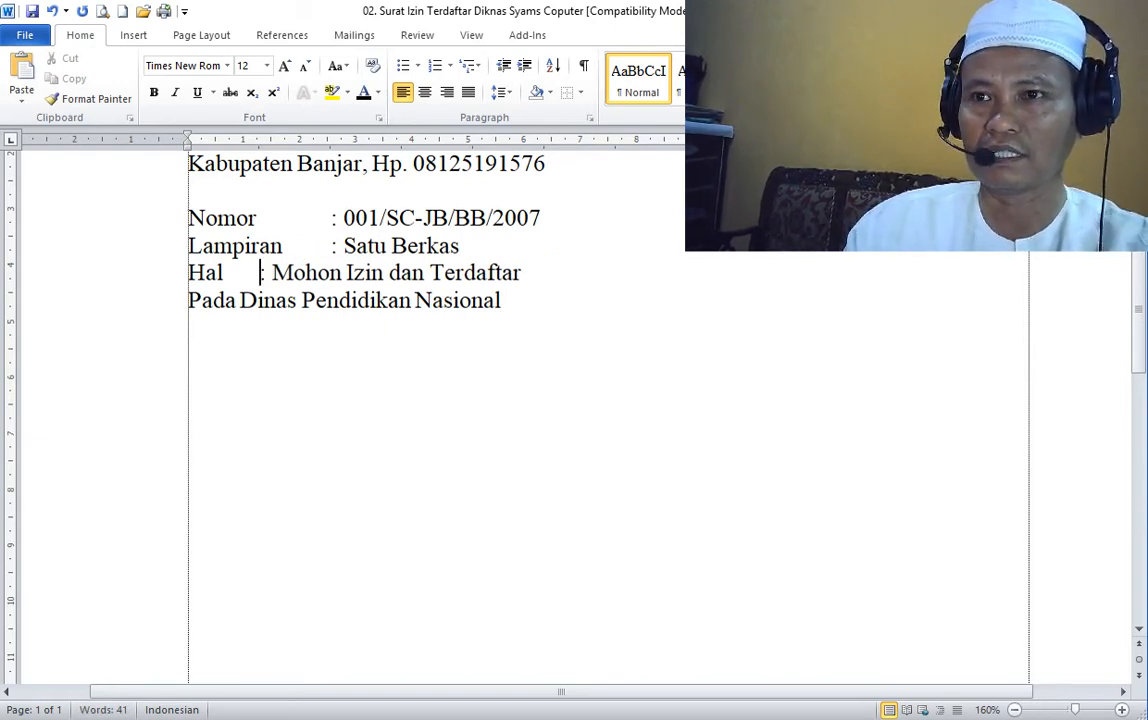
key(BackSpace)
key(Tab)
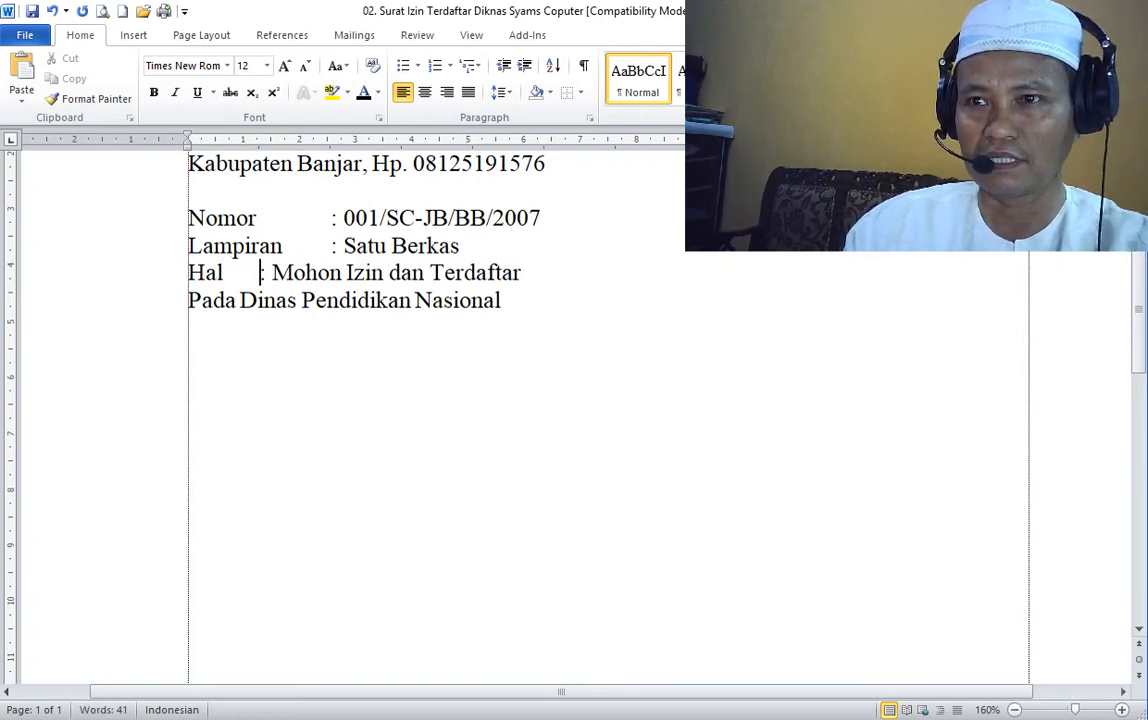
key(Tab)
click(325, 277)
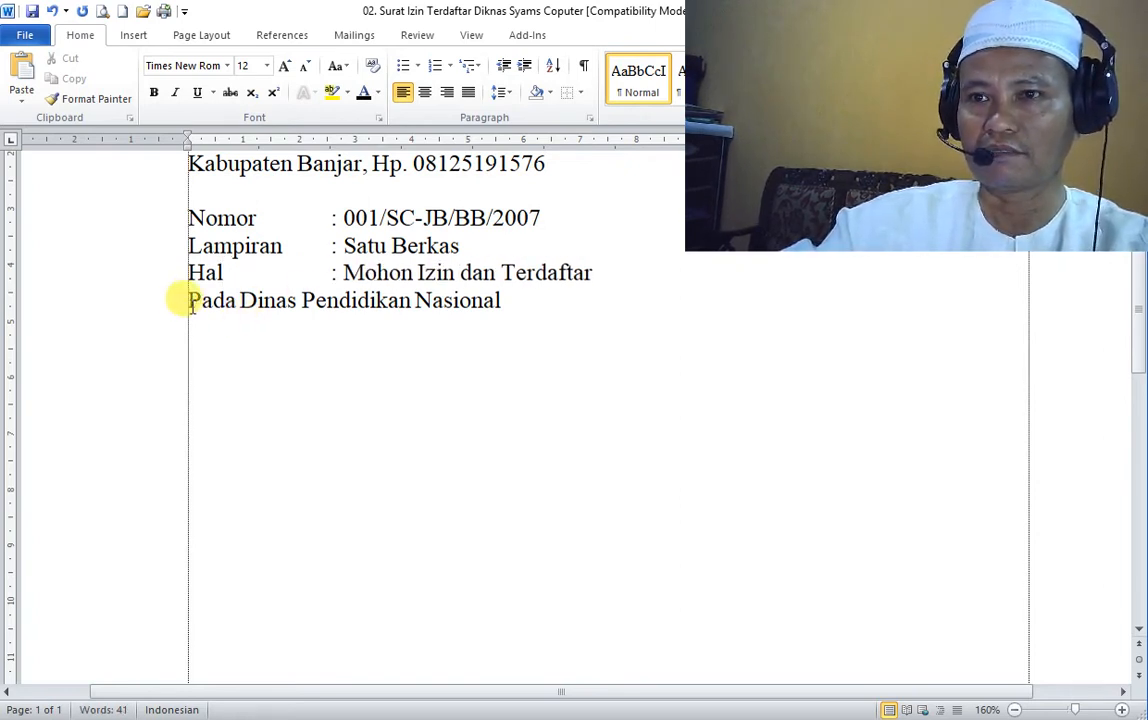
Join "Pada Dinas Pendidikan Nasional" to the Hal line, split it off again and indent it to align under "Mohon Izin dan Terdaftar".
click(185, 300)
key(BackSpace)
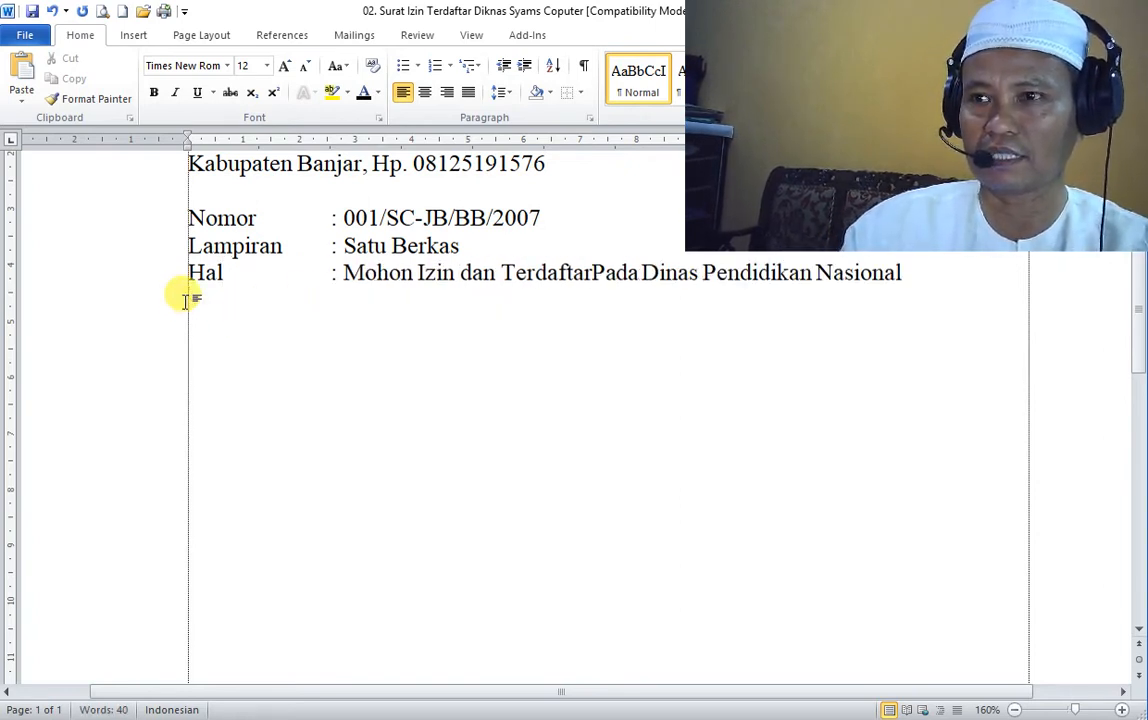
key(Return)
key(Tab)
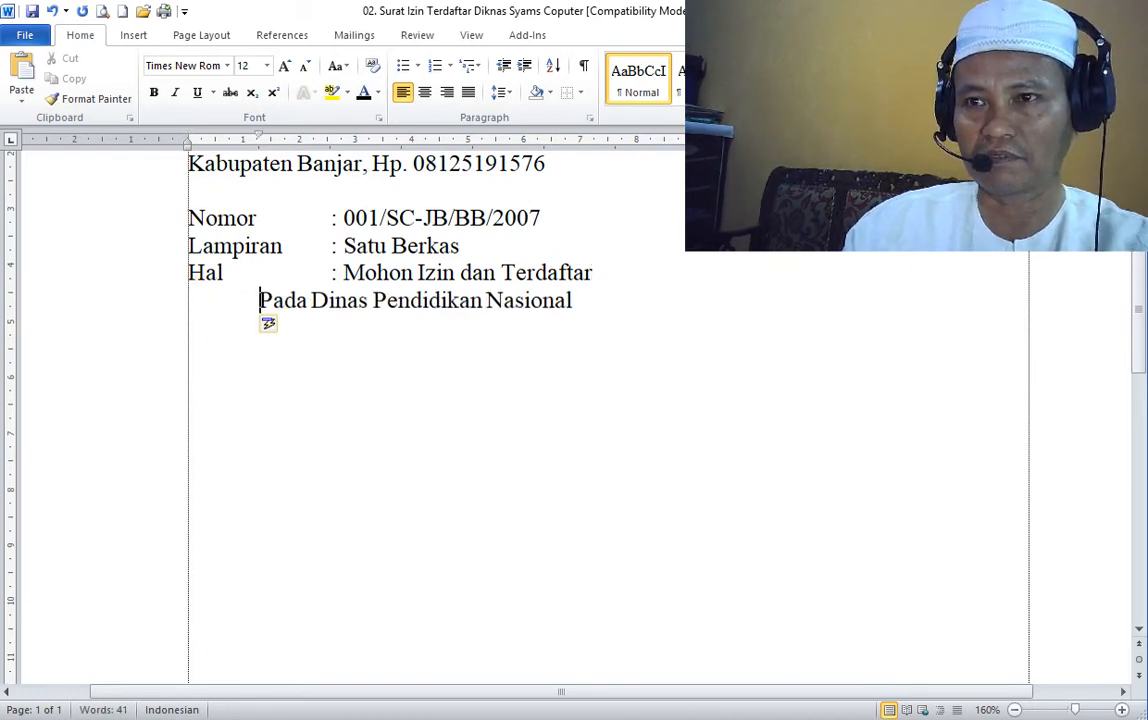
key(Tab)
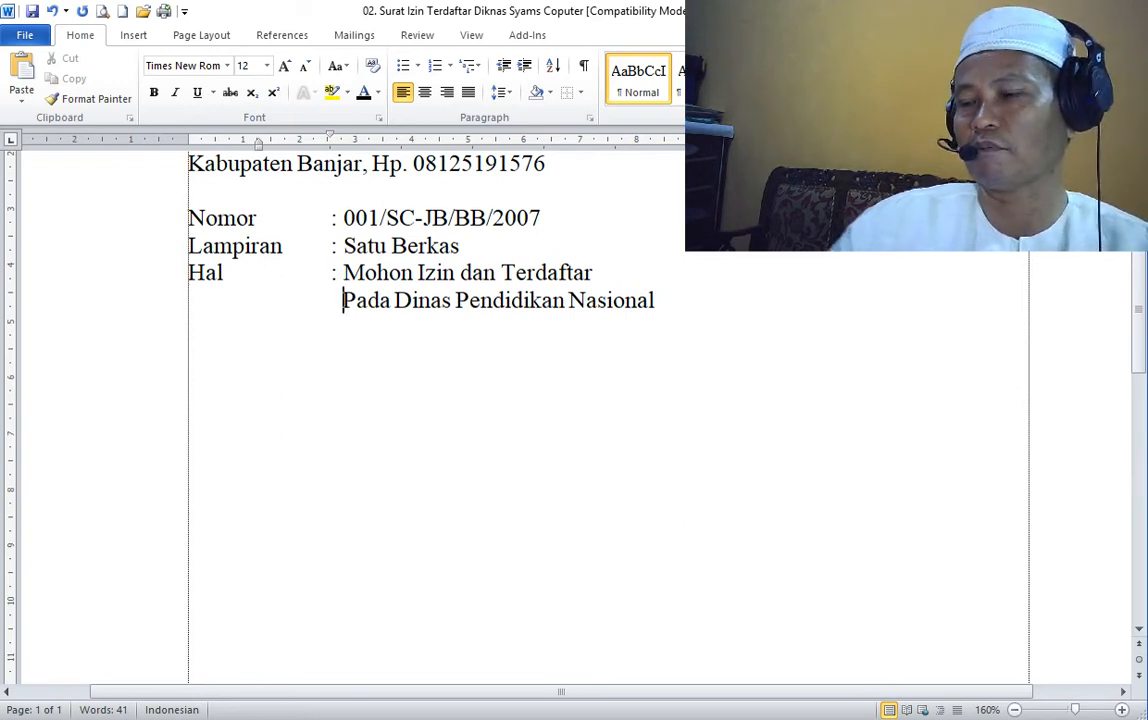
click(210, 351)
click(668, 301)
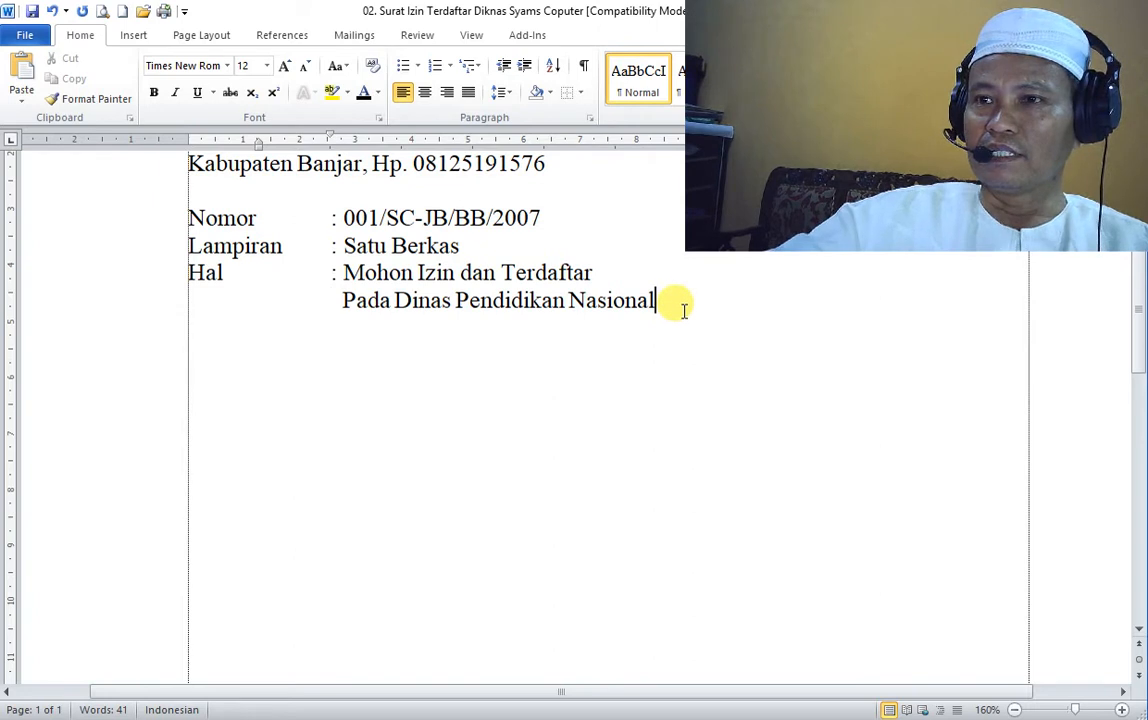
Undo the recent edits until the letter details are back in the table, and redo one edit to place them above the empty table.
click(52, 11)
click(52, 11)
click(52, 11)
click(52, 11)
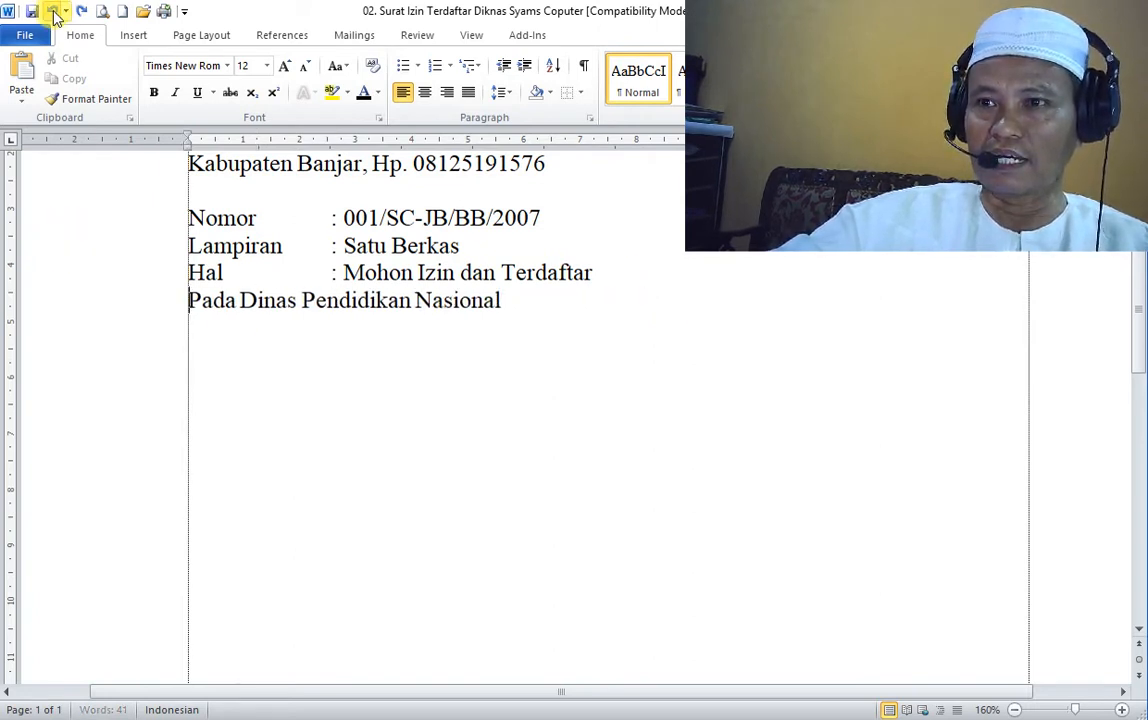
click(52, 11)
click(52, 11)
click(52, 11)
click(52, 11)
click(52, 11)
click(52, 11)
click(52, 11)
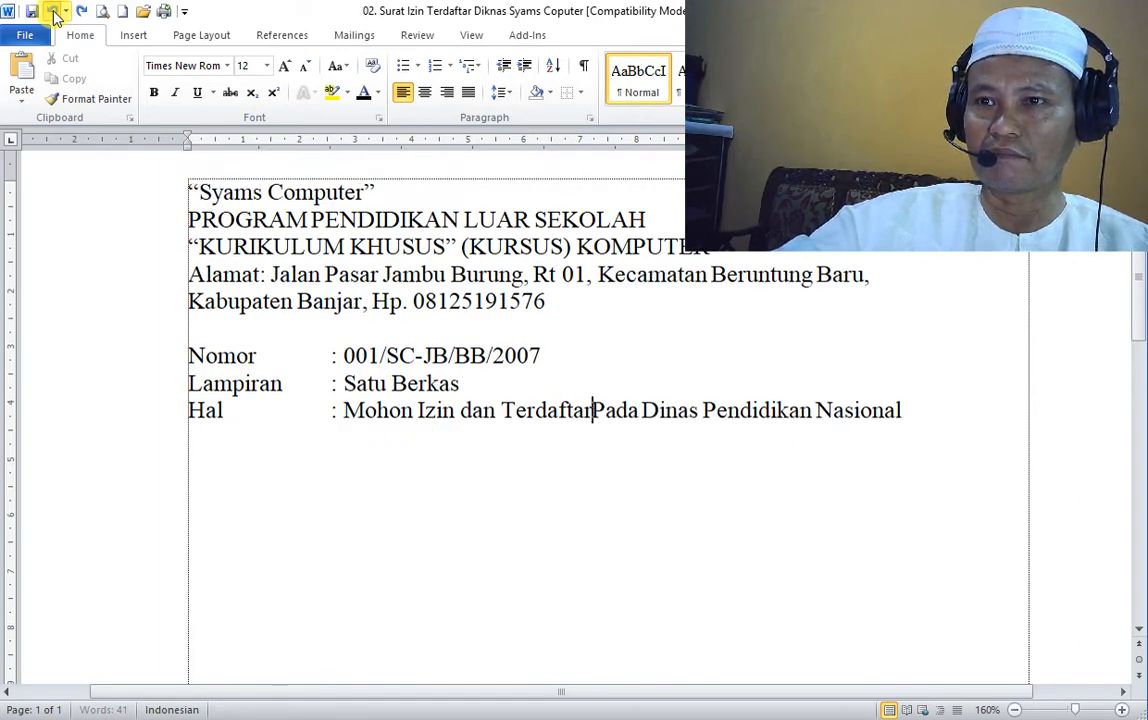
click(52, 11)
click(52, 11)
click(52, 11)
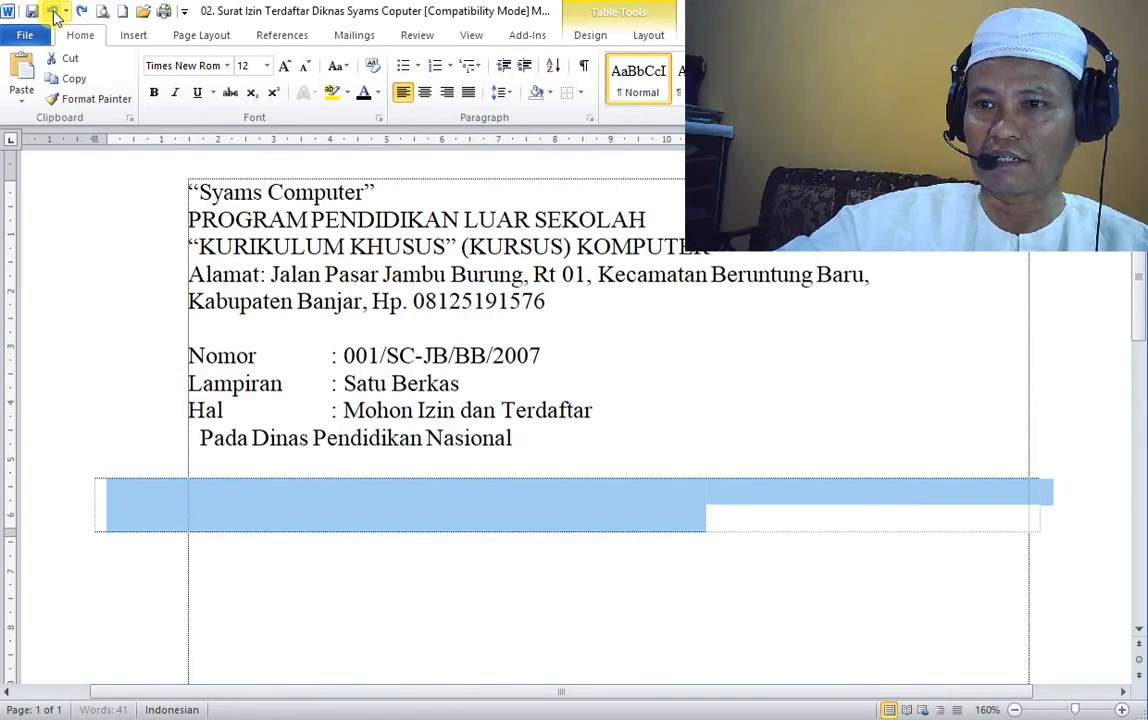
click(52, 11)
click(52, 11)
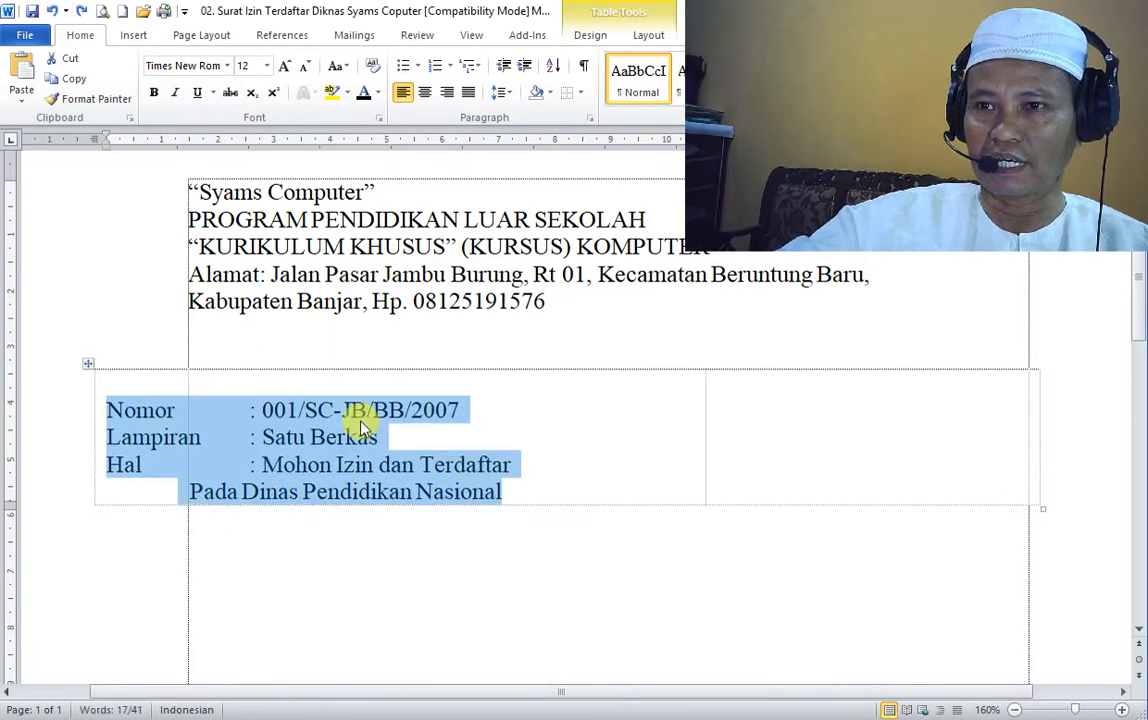
click(336, 462)
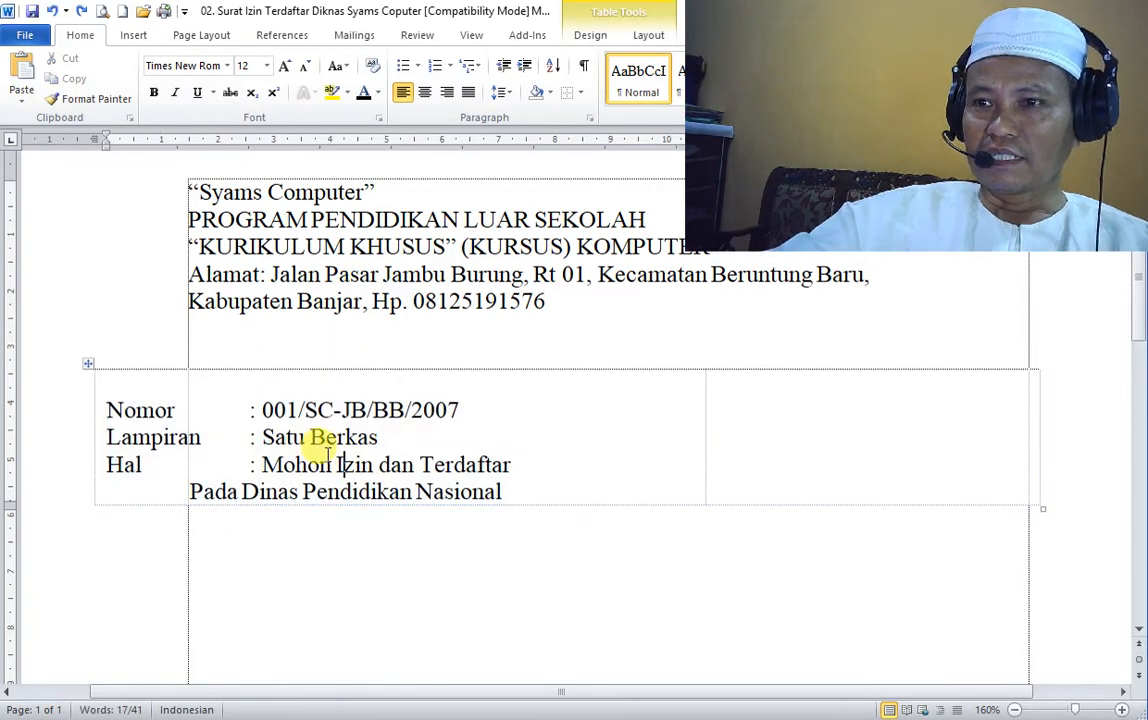
click(82, 11)
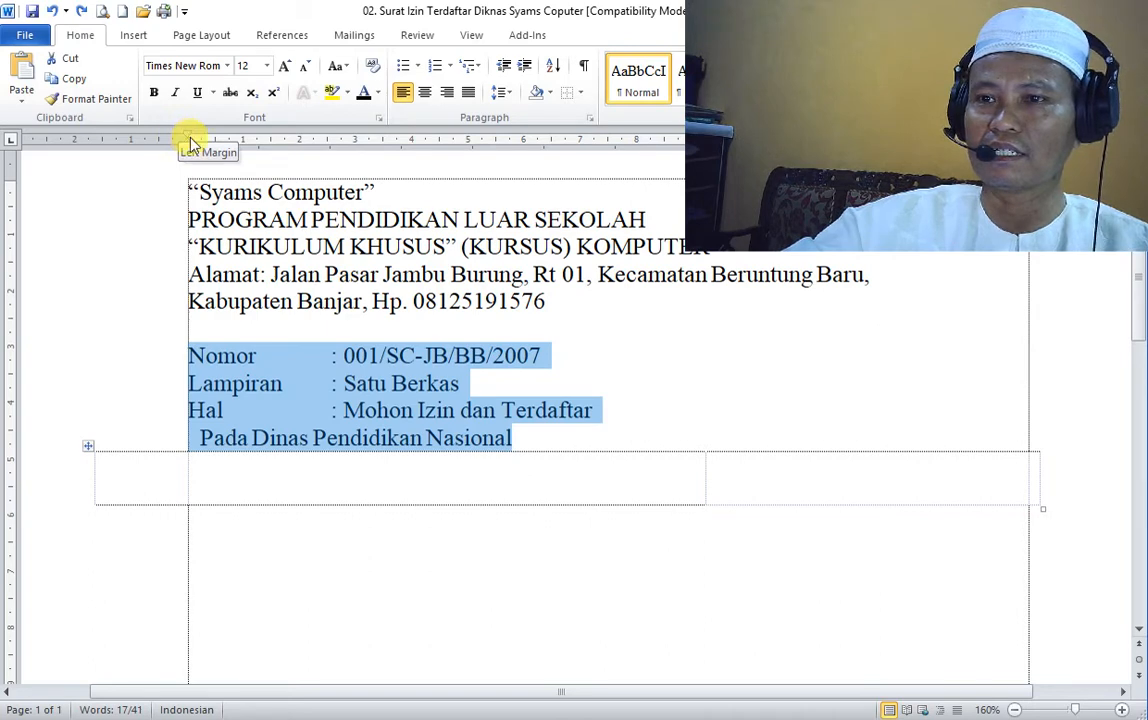
Add an empty line after "Pada Dinas Pendidikan Nasional", above the empty table.
click(483, 484)
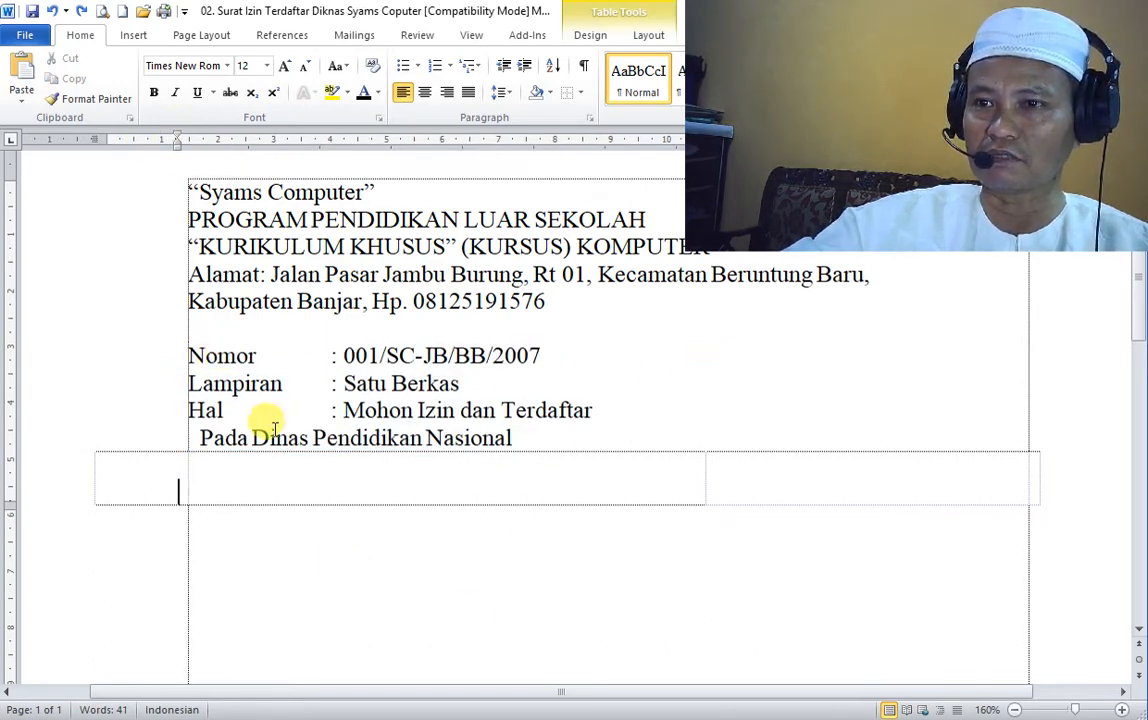
click(559, 441)
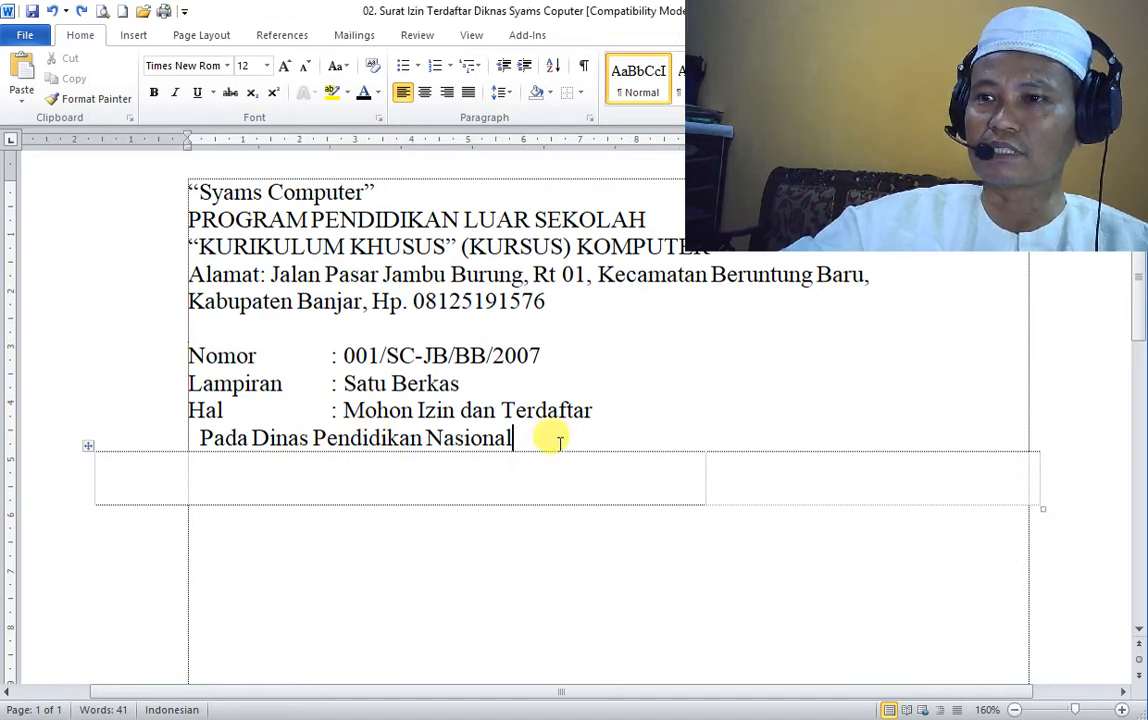
key(Return)
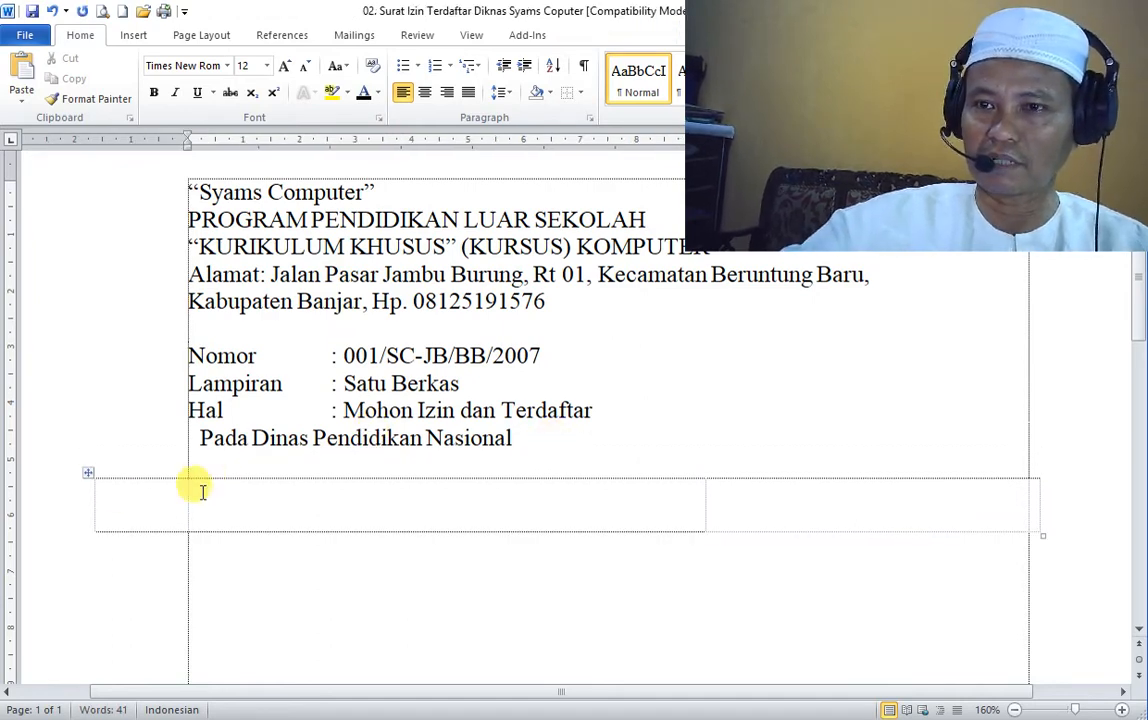
Remove the leftover empty table below the letter details, cutting out its last remaining row.
click(87, 478)
key(Delete)
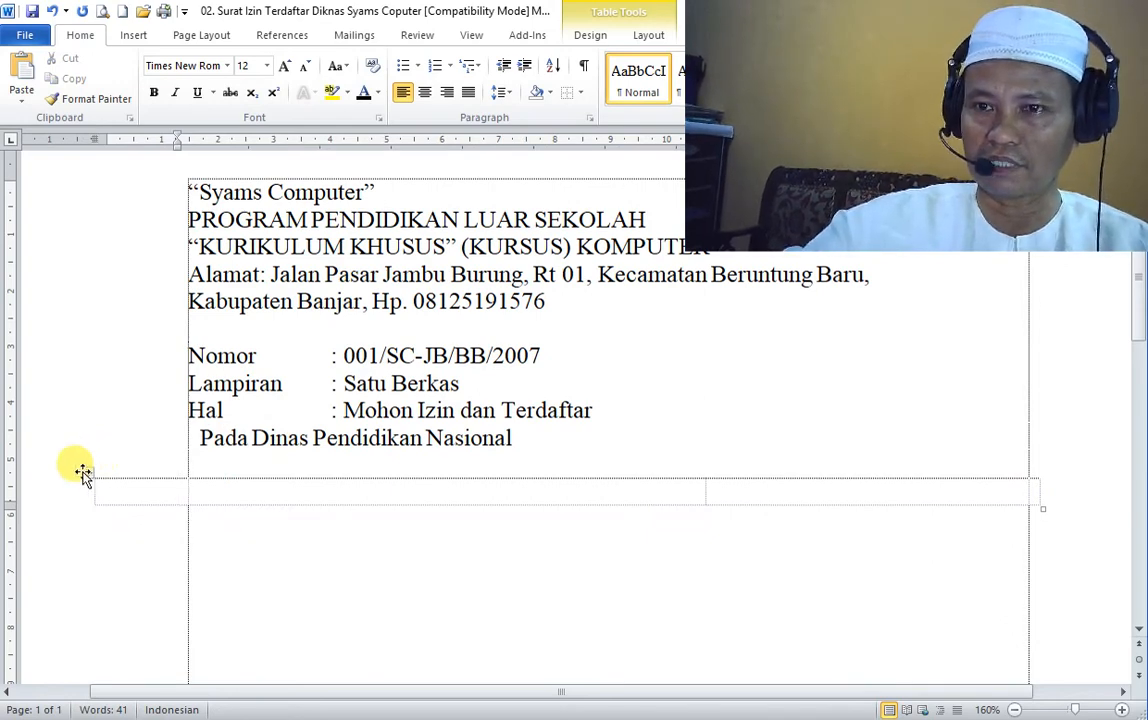
click(86, 471)
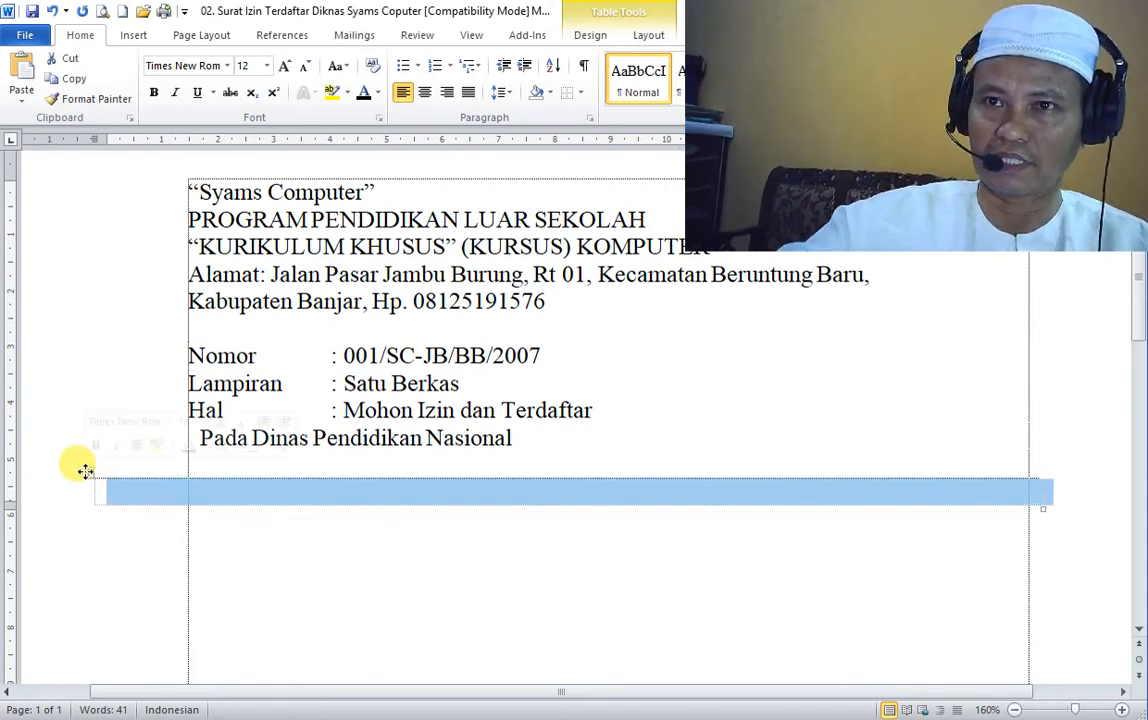
click(66, 57)
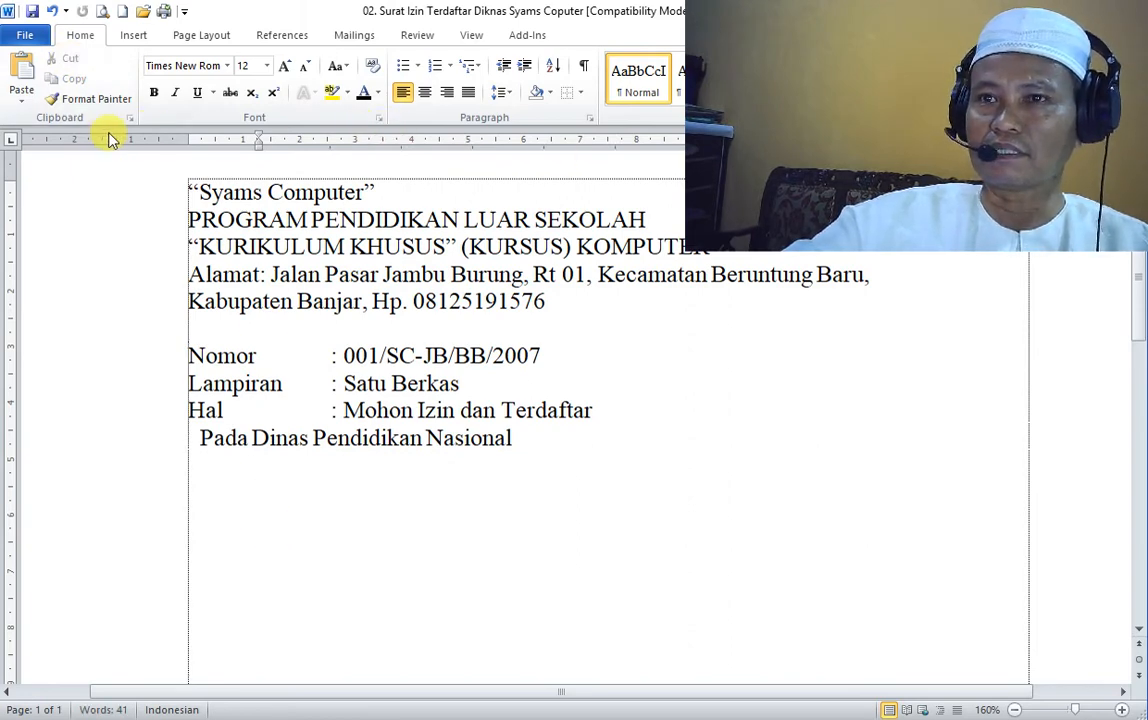
Insert a table with two columns and one row below "Pada Dinas Pendidikan Nasional".
click(127, 36)
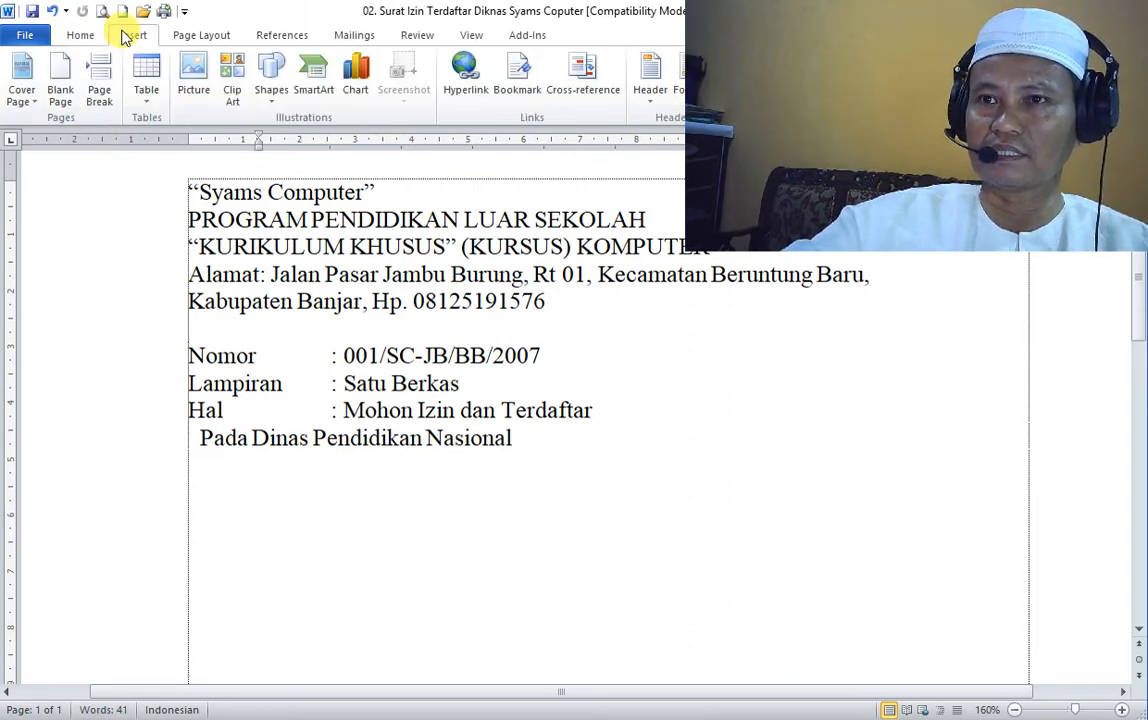
click(141, 104)
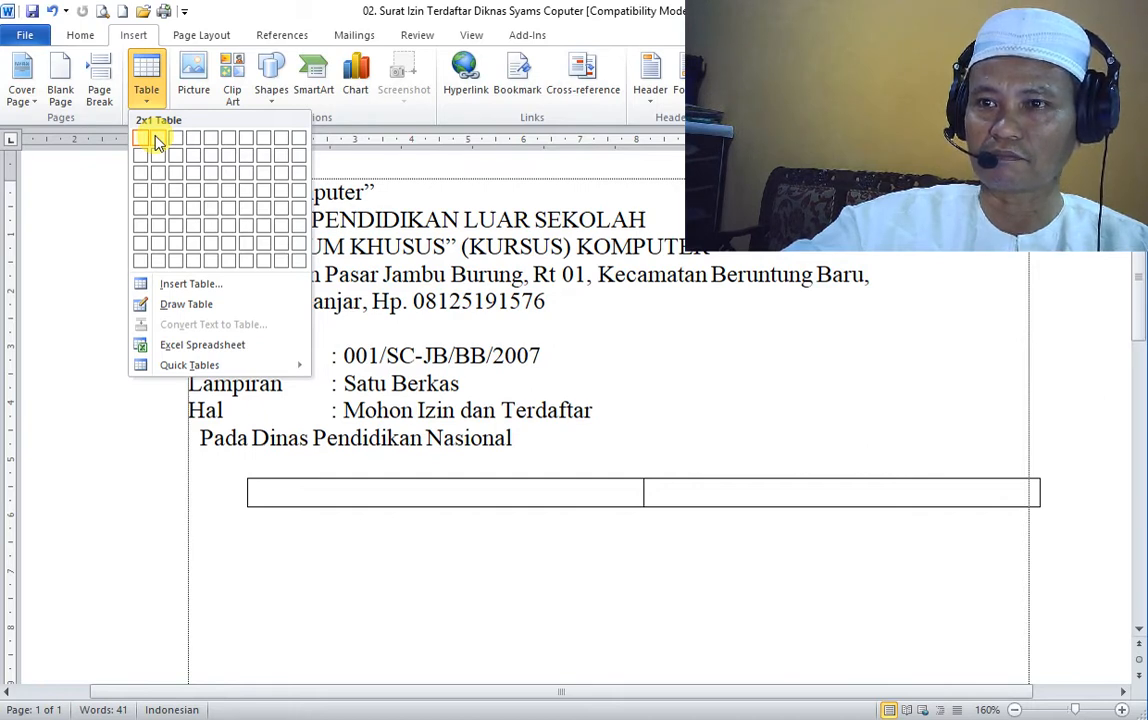
click(155, 140)
Move the addressee block from "Yth." through "Di Aluh-Aluh" into the empty table cell beside the letter details.
scroll(418, 561, down, 3)
scroll(422, 568, up, 3)
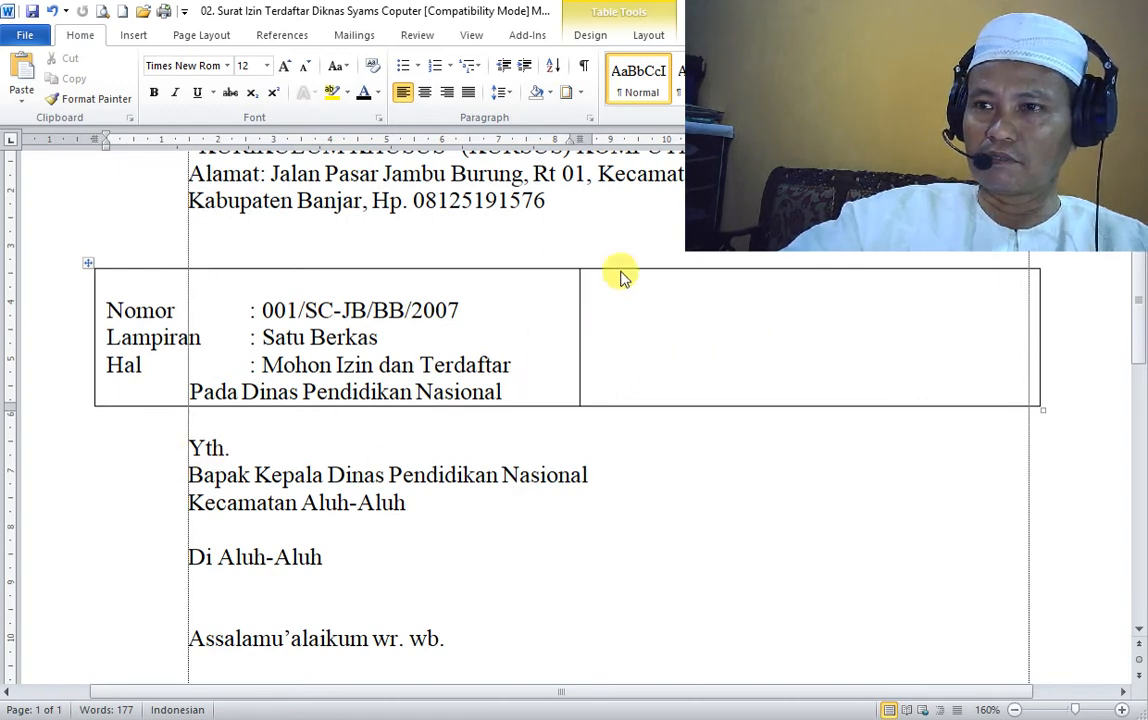
drag(190, 445, 379, 543)
drag(259, 482, 530, 402)
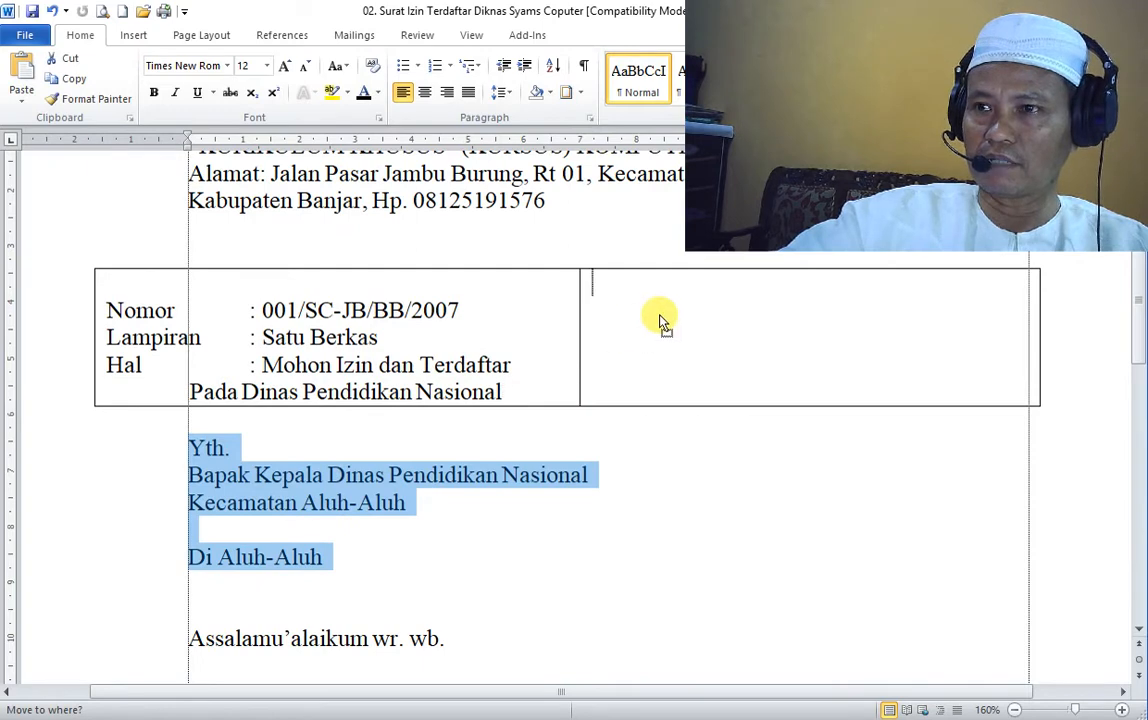
mouse_move(662, 322)
mouse_down()
mouse_move(668, 350)
mouse_move(666, 341)
mouse_up()
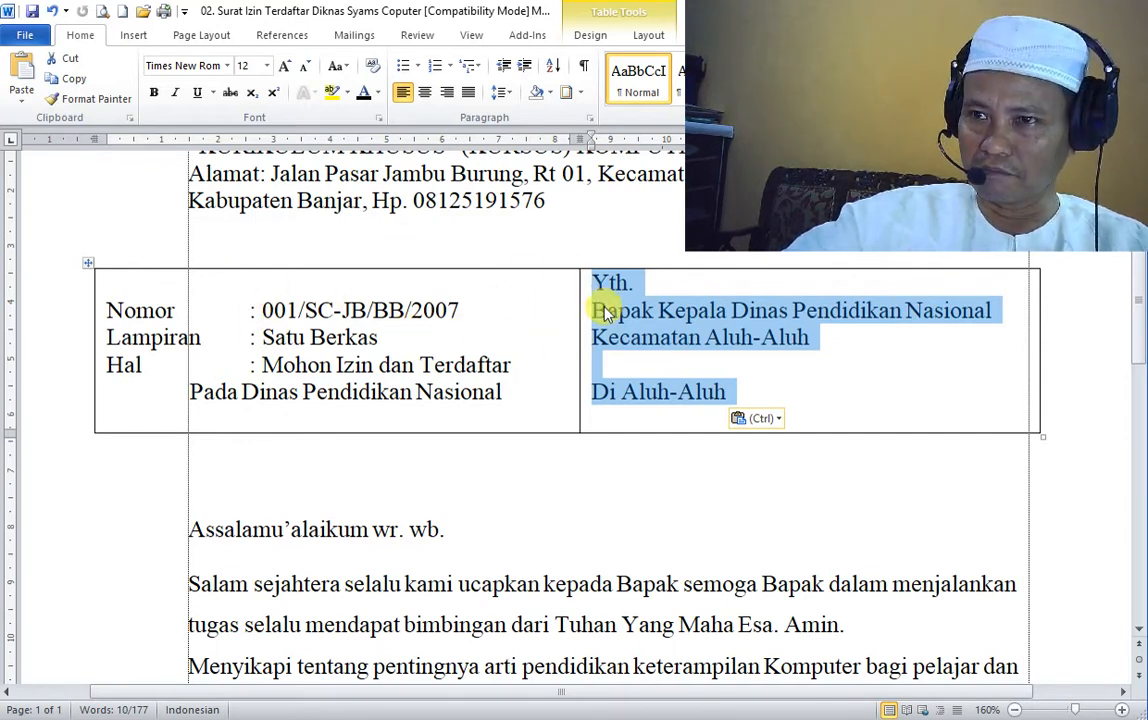
click(178, 391)
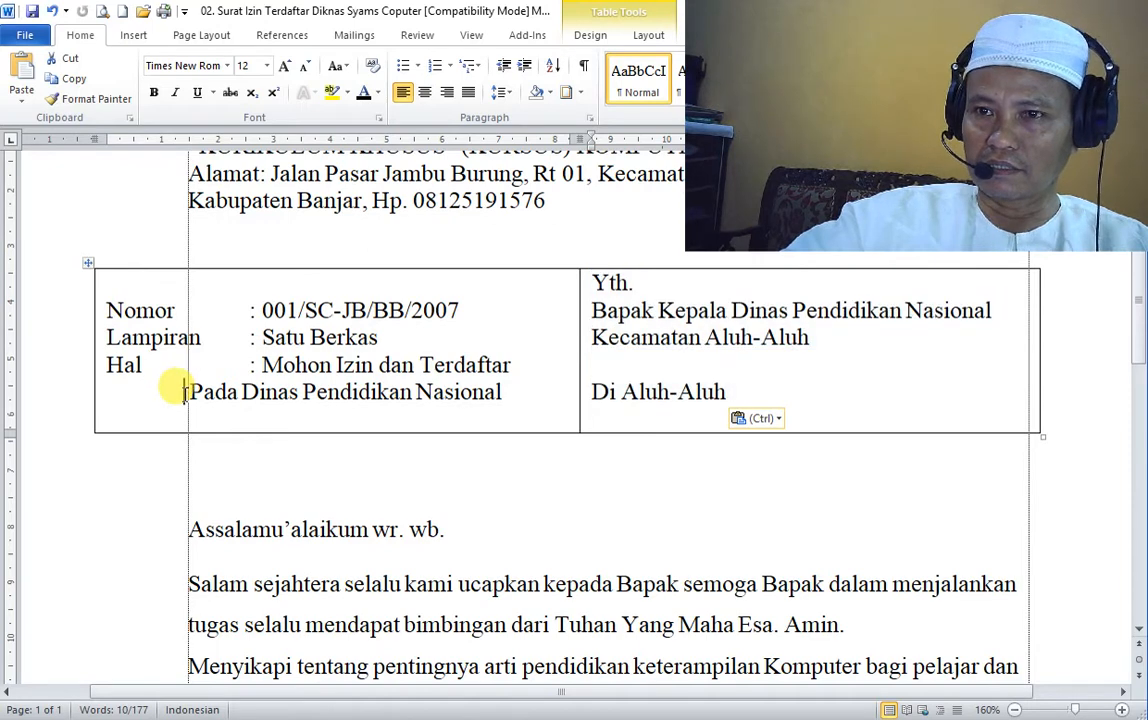
click(645, 340)
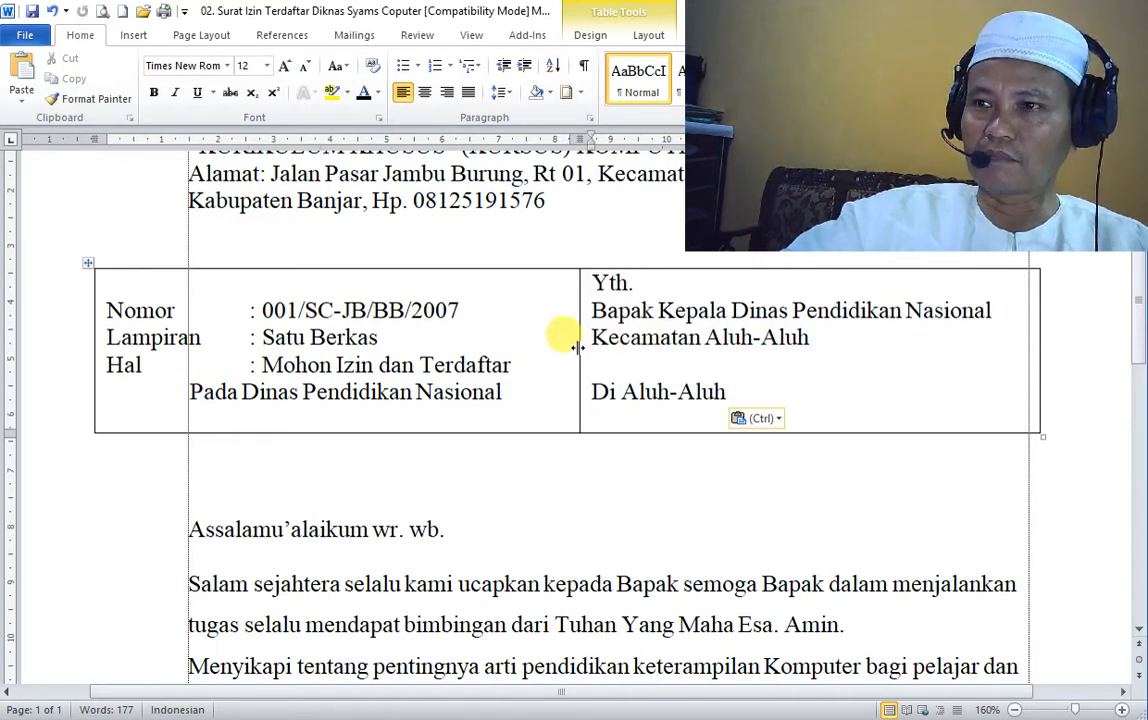
Widen the letter-details column outward into the margin and indent "Pada Dinas Pendidikan Nasional" to align under "Mohon Izin dan Terdaftar".
mouse_move(579, 348)
mouse_down()
mouse_move(660, 352)
mouse_move(566, 356)
mouse_up()
drag(91, 364, 42, 365)
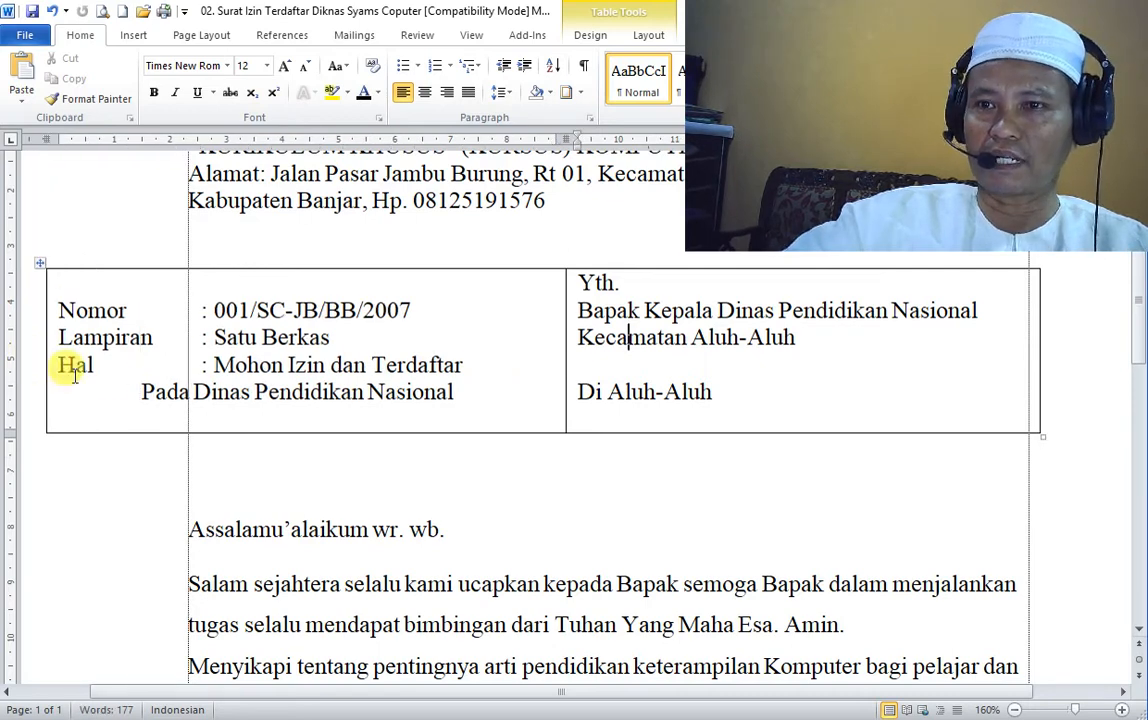
click(135, 392)
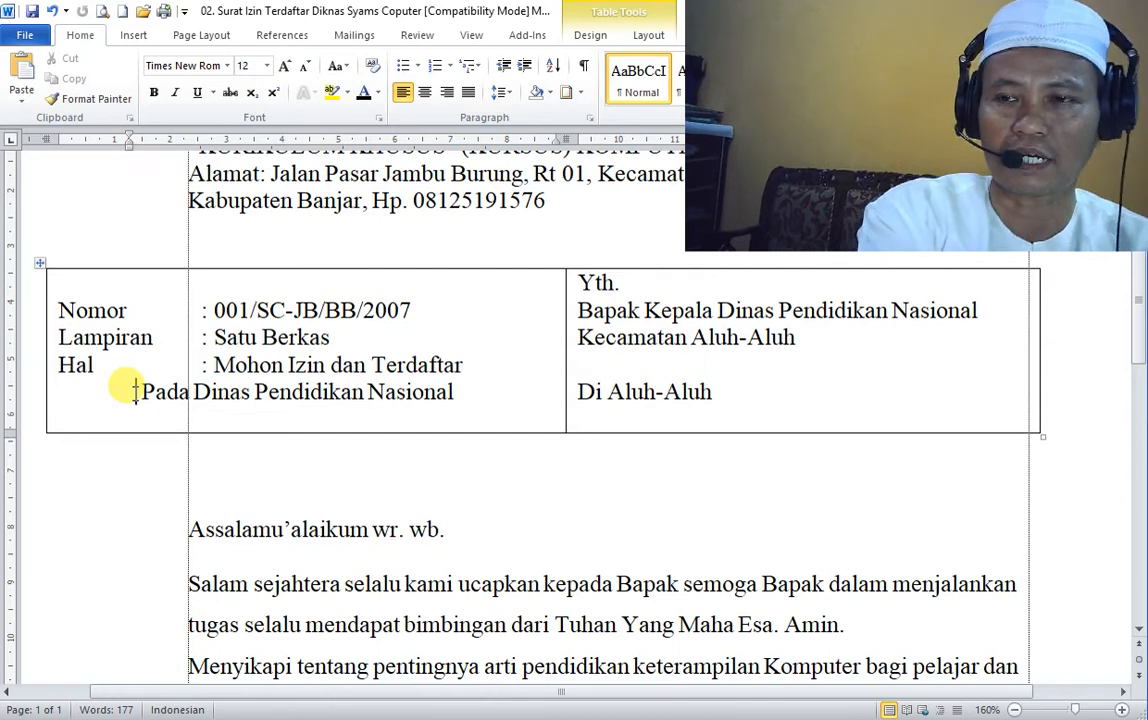
key(ctrl+Tab)
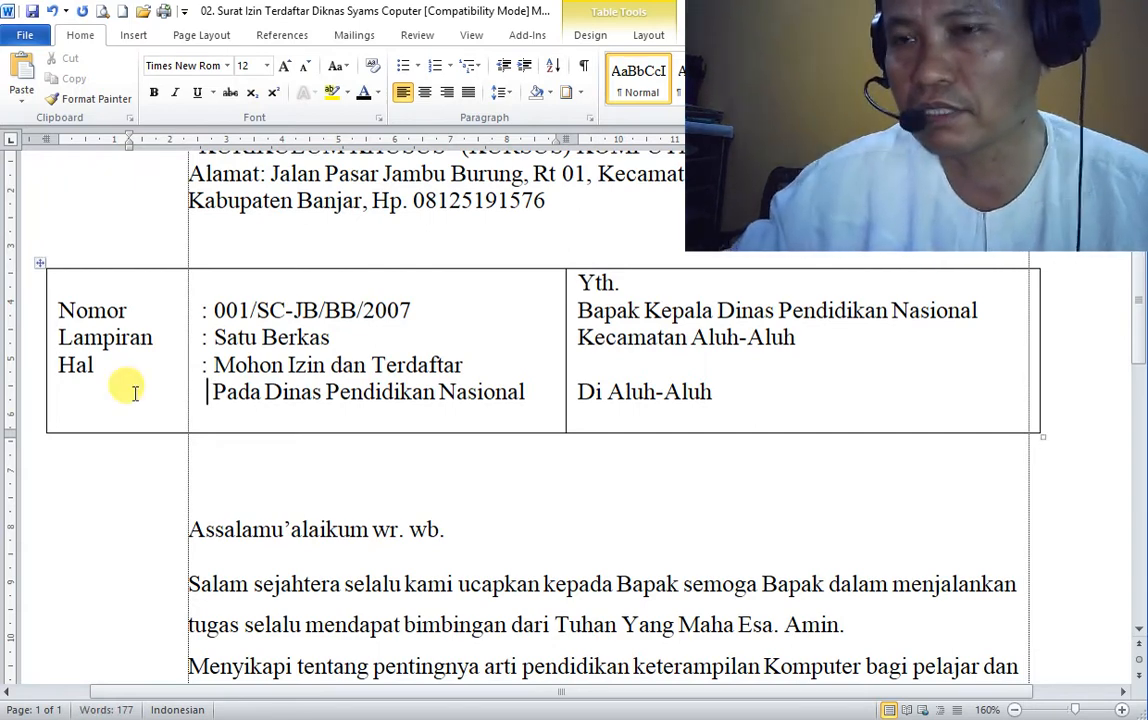
Add an empty table row after "Di Aluh-Aluh" and undo it.
click(756, 402)
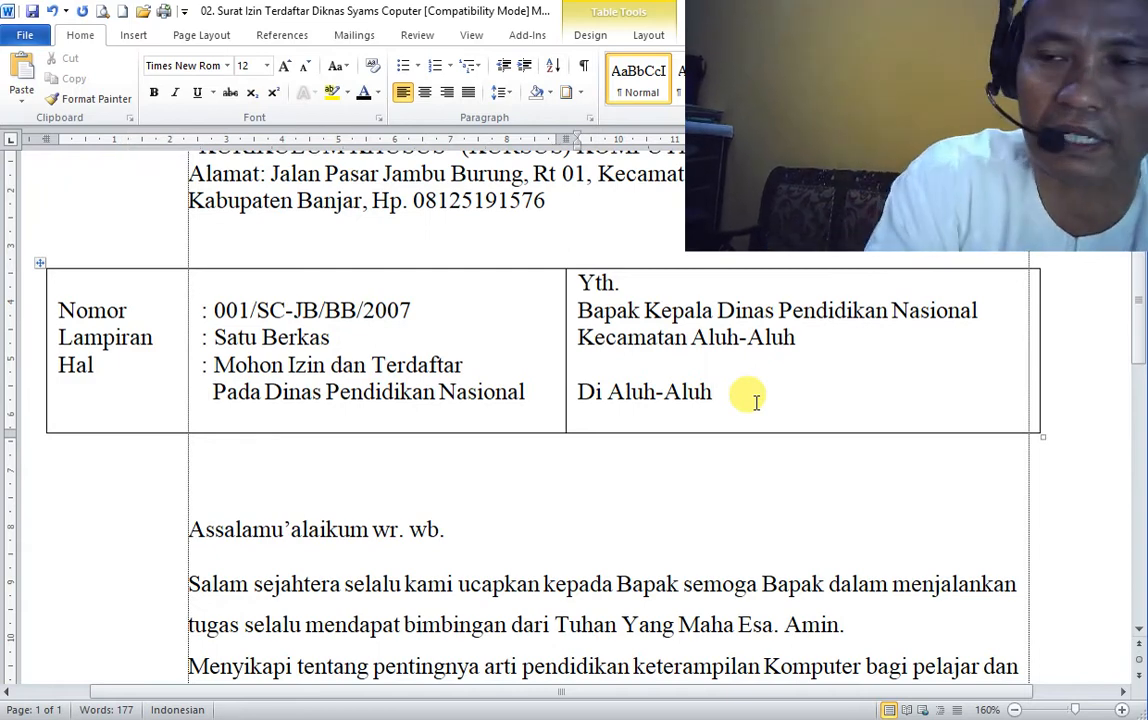
key(Tab)
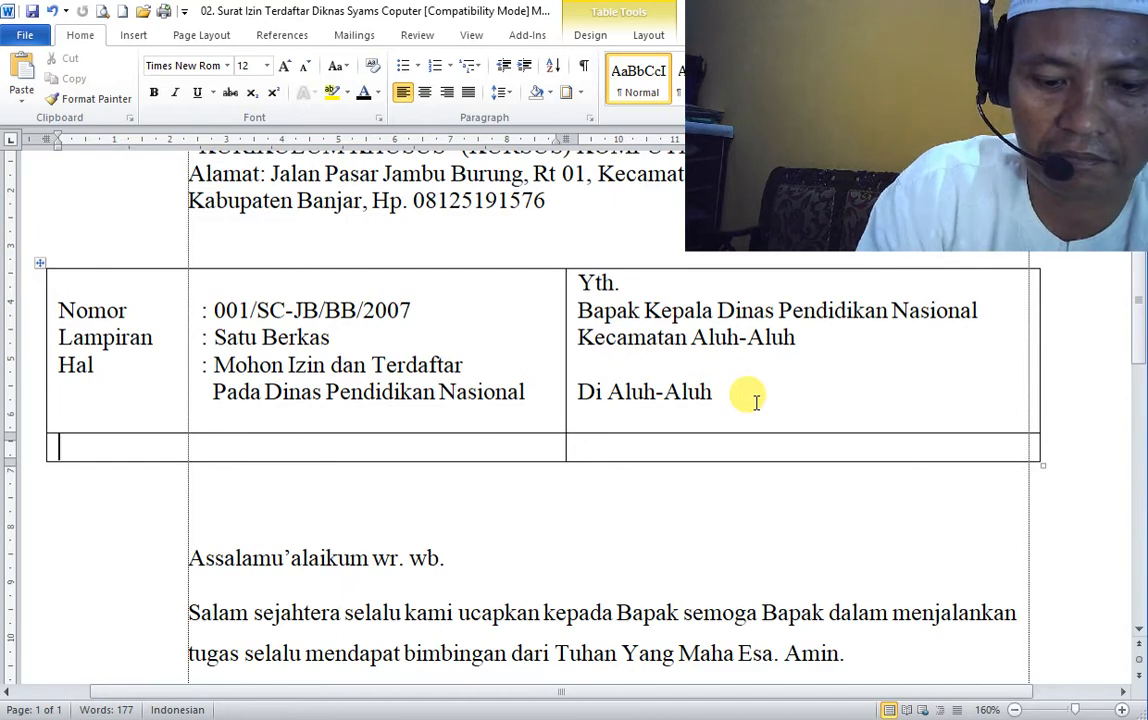
key(ctrl+z)
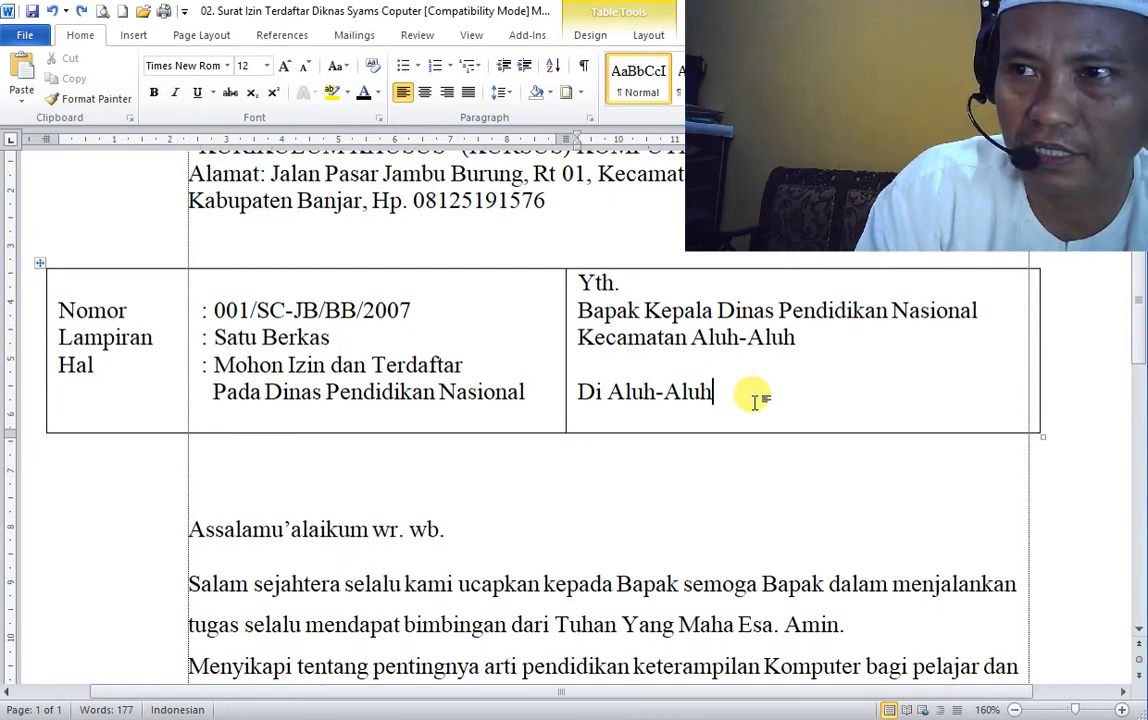
Remove the indent before "Pada Dinas Pendidikan Nasional" completely, and restore it so the line aligns under "Mohon Izin dan Terdaftar".
click(213, 396)
key(BackSpace)
key(BackSpace)
key(BackSpace)
key(BackSpace)
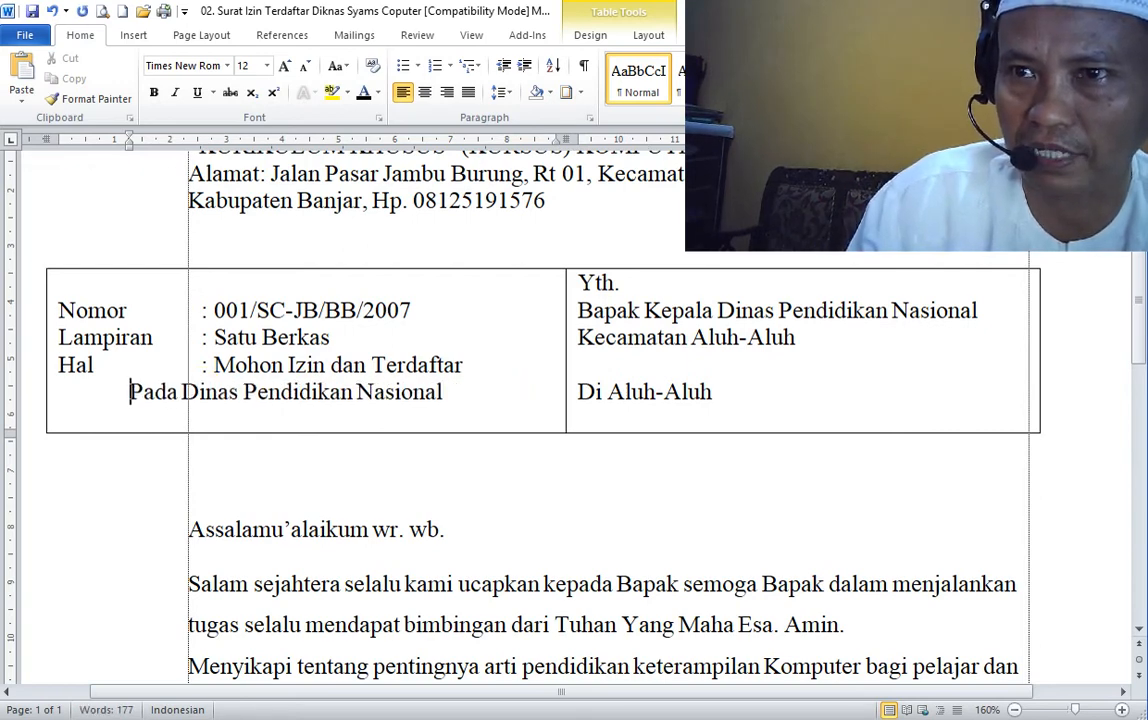
key(BackSpace)
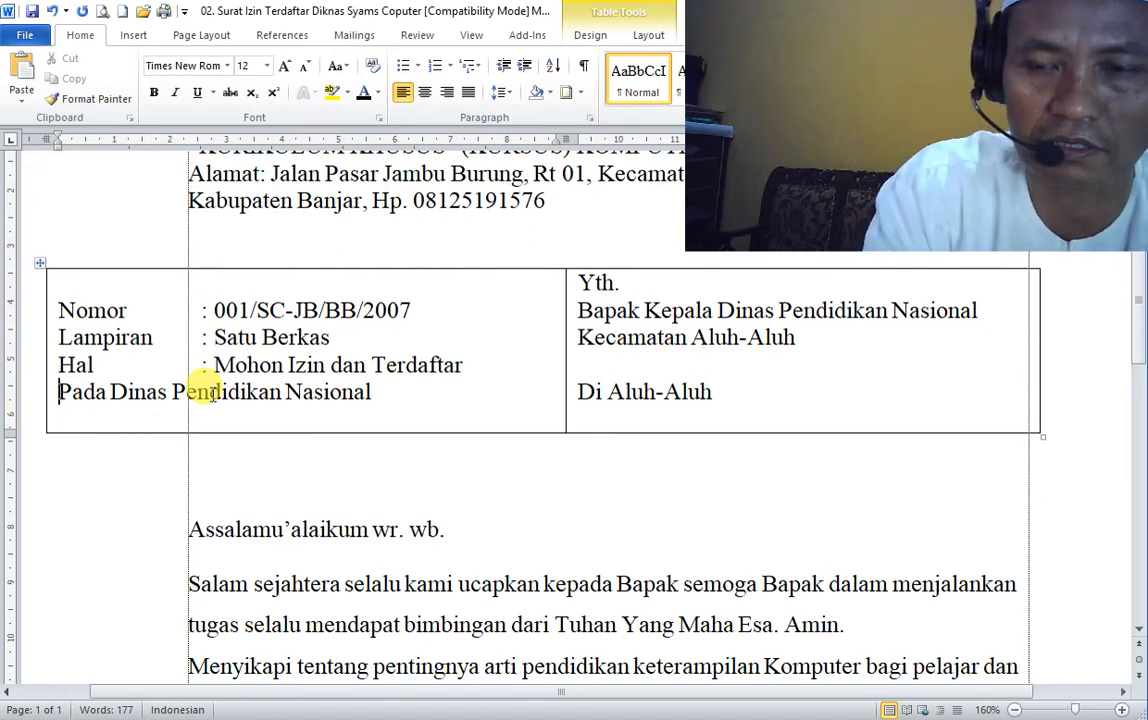
key(ctrl+z)
key(Tab)
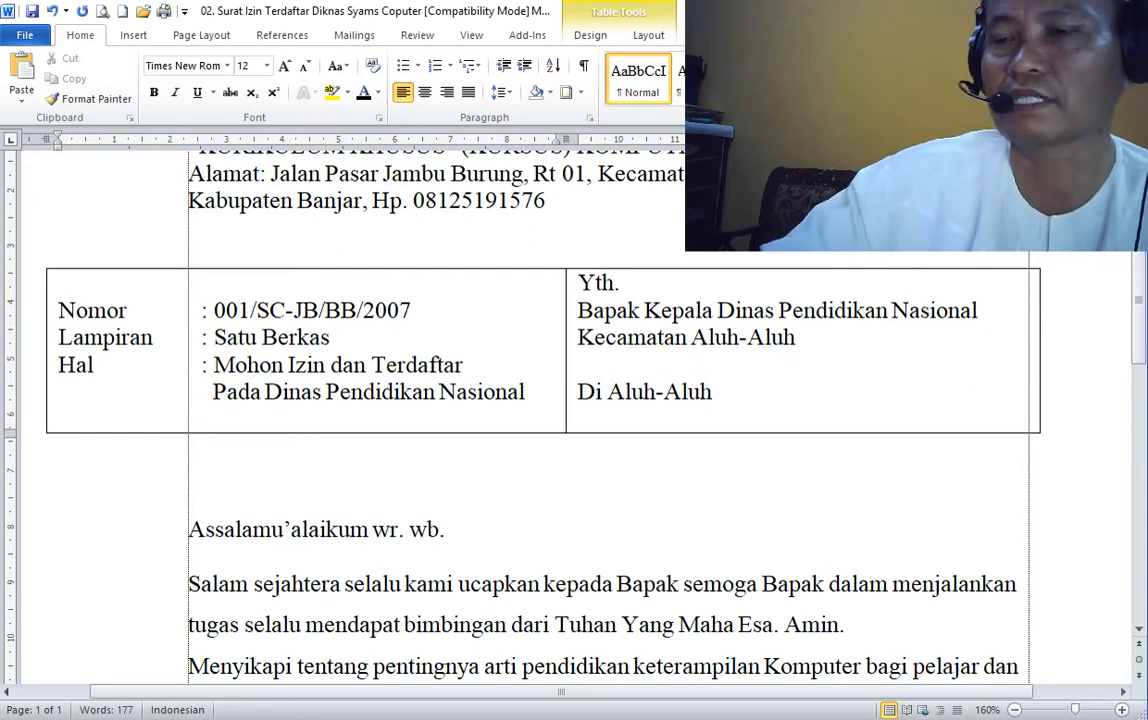
Add another empty line above "Di Aluh-Aluh" and three more empty lines above "Nomor" in the table.
click(629, 354)
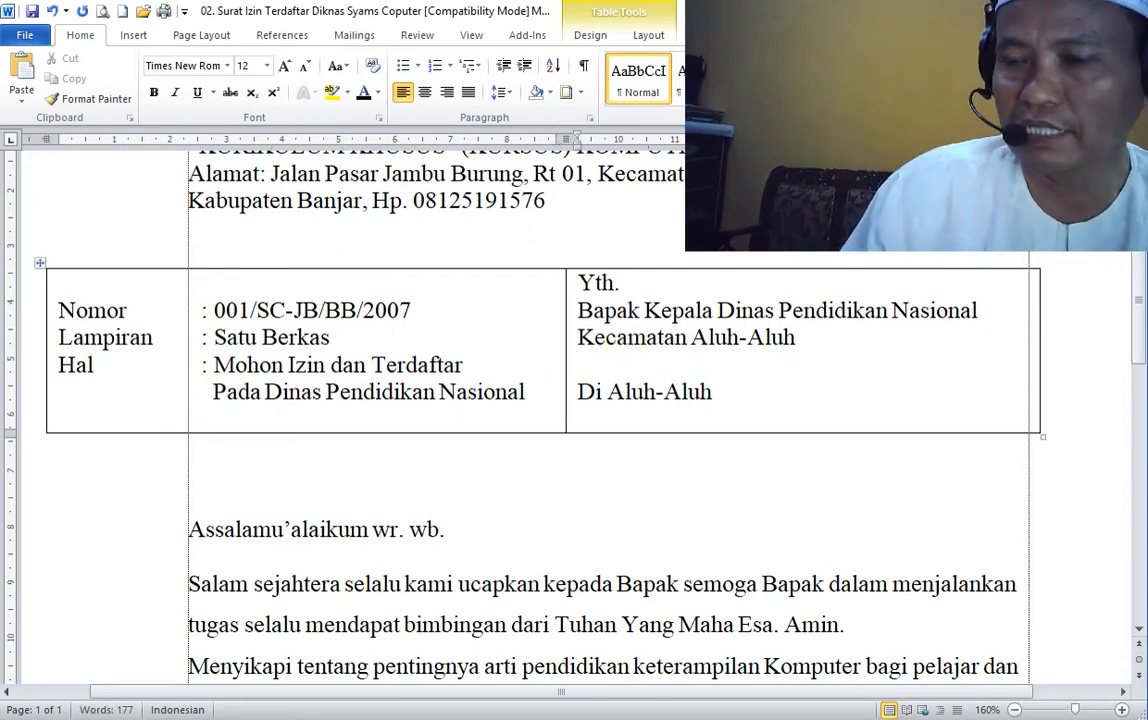
key(Return)
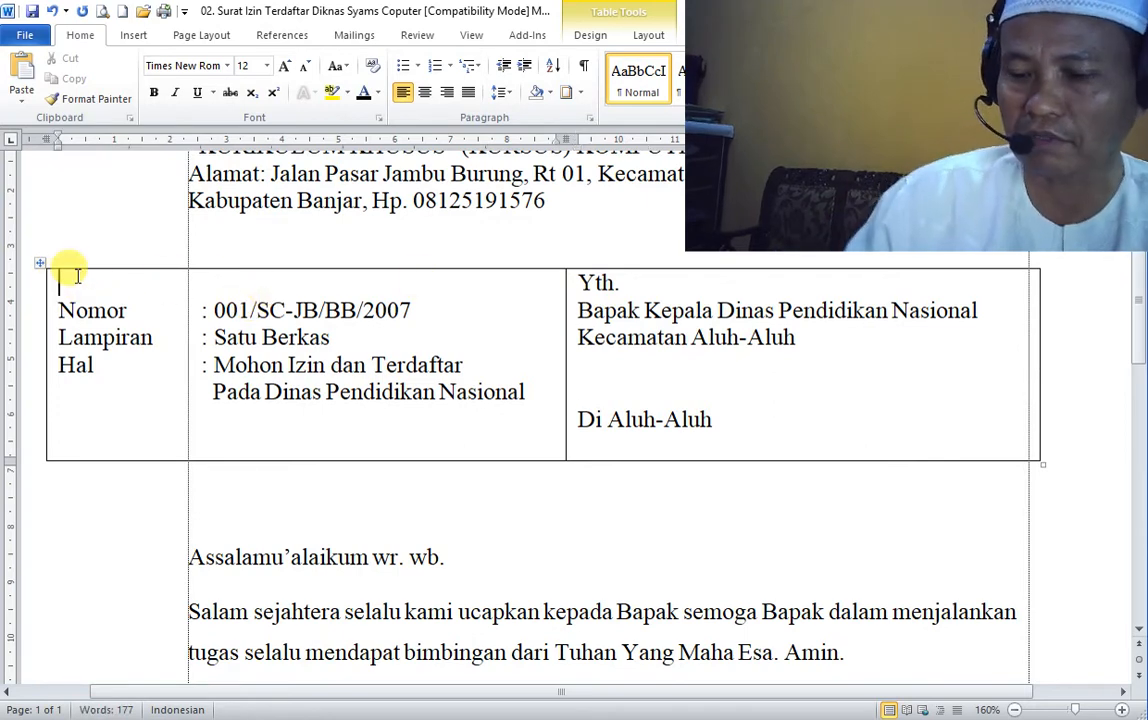
key(Return)
key(Return)
key(Return)
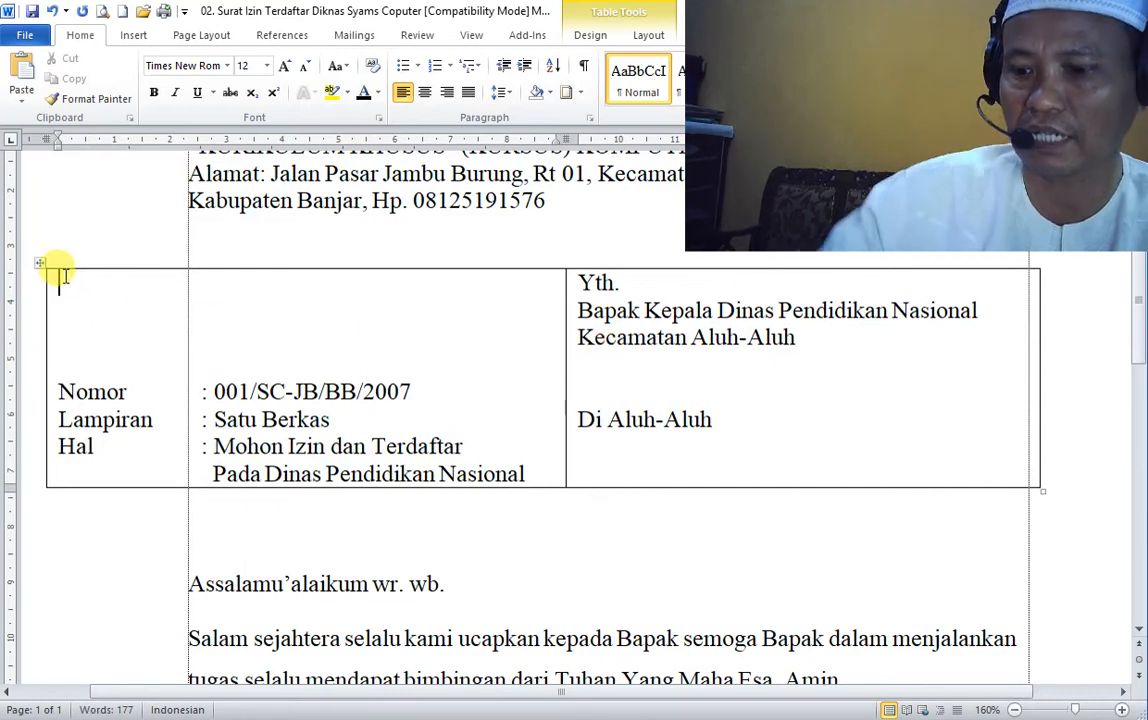
Remove all the empty lines above "Nomor" so the letter details start at the upper edge of their cell.
key(BackSpace)
key(BackSpace)
key(BackSpace)
key(BackSpace)
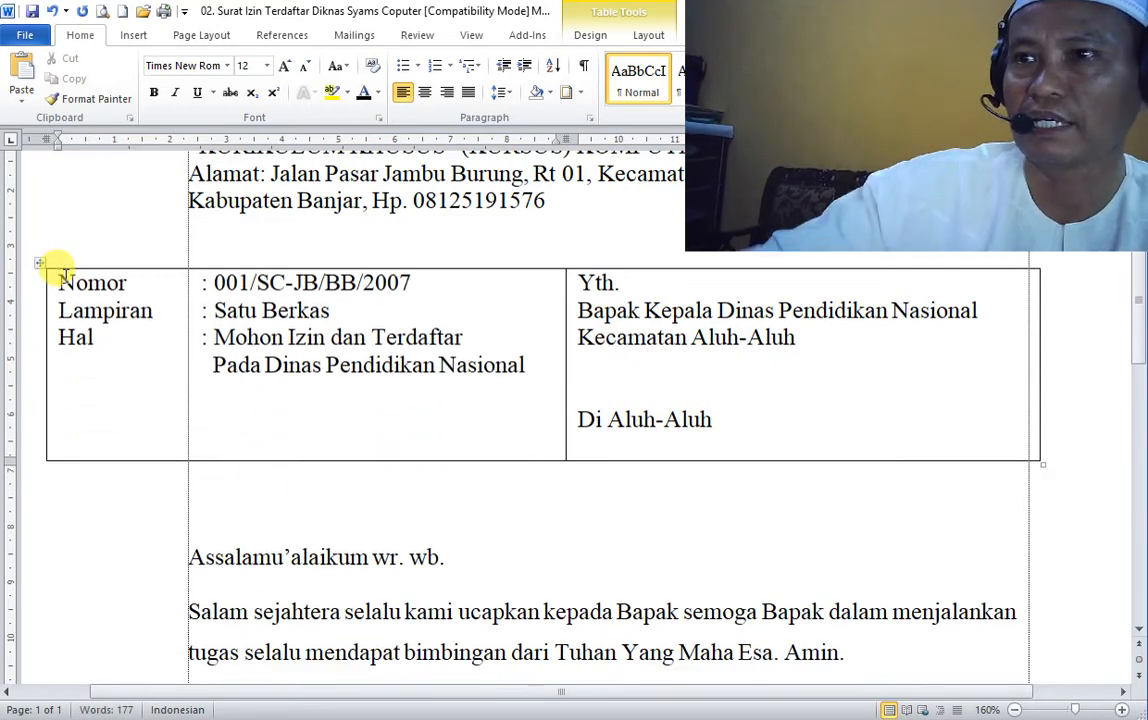
Add four empty lines above "Yth." to lower the addressee block in its cell.
click(585, 285)
key(Return)
key(Return)
key(Return)
key(Return)
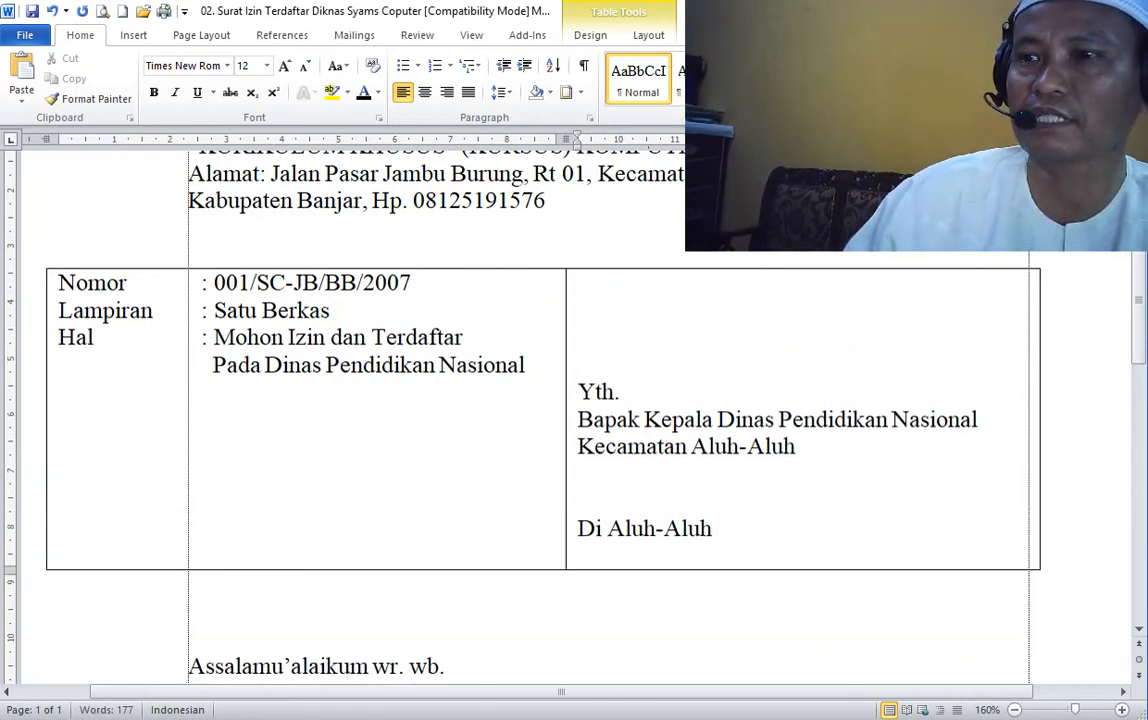
click(396, 310)
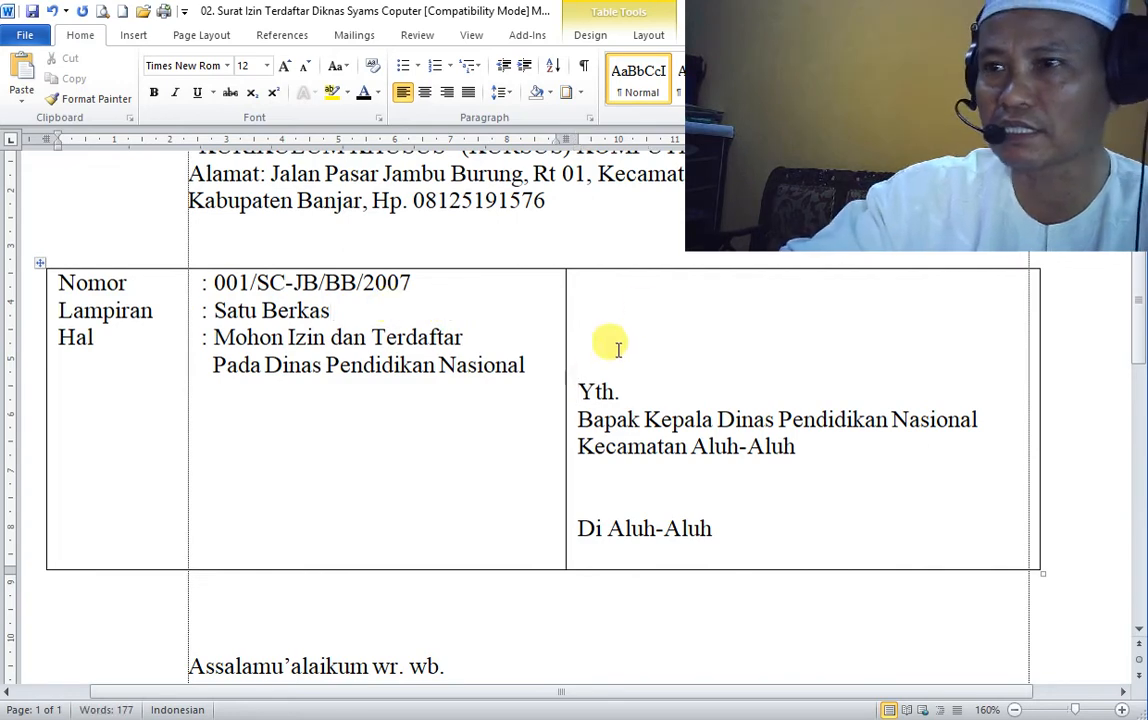
click(580, 391)
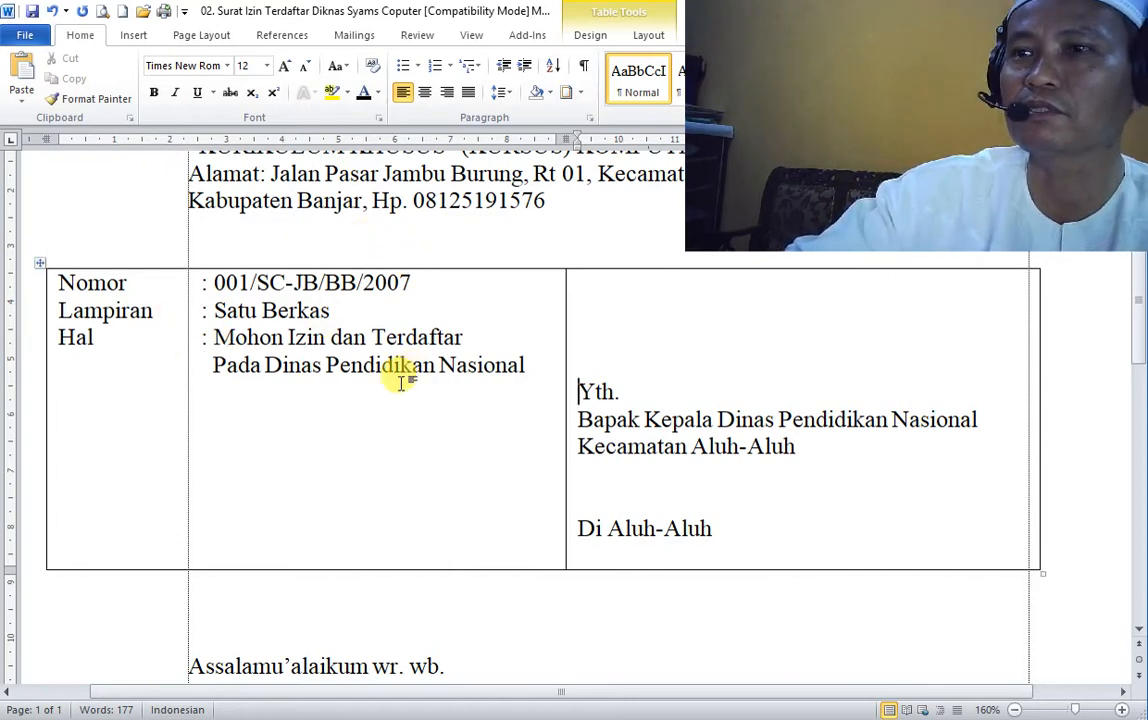
click(478, 308)
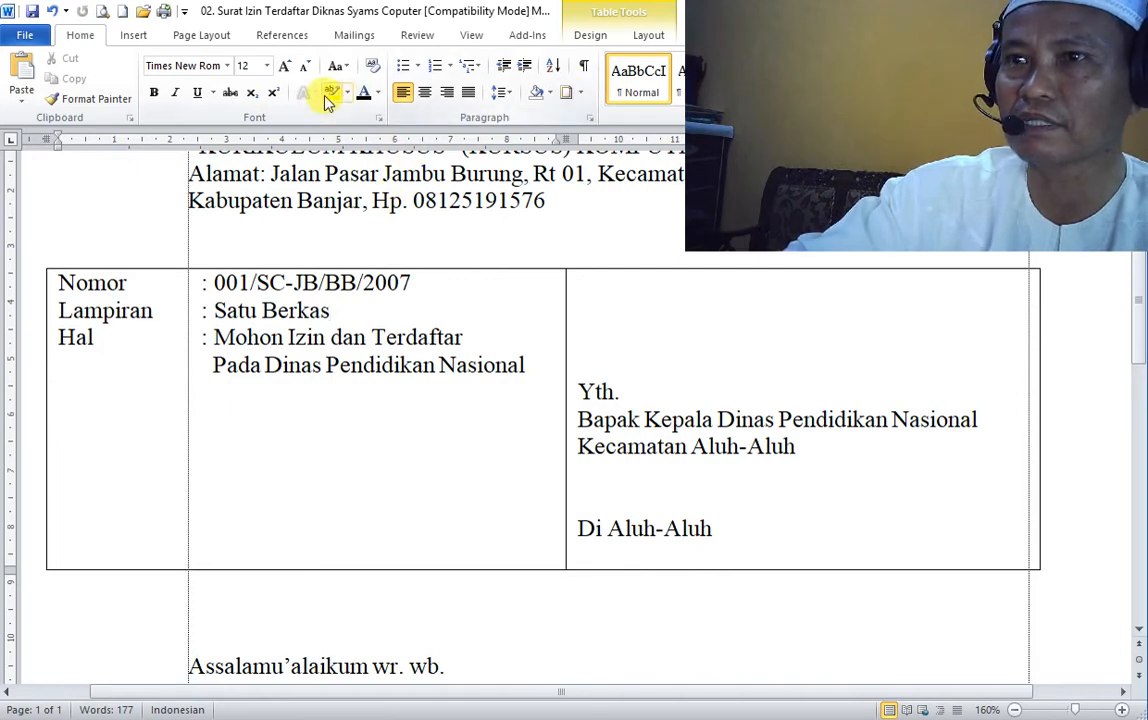
click(133, 37)
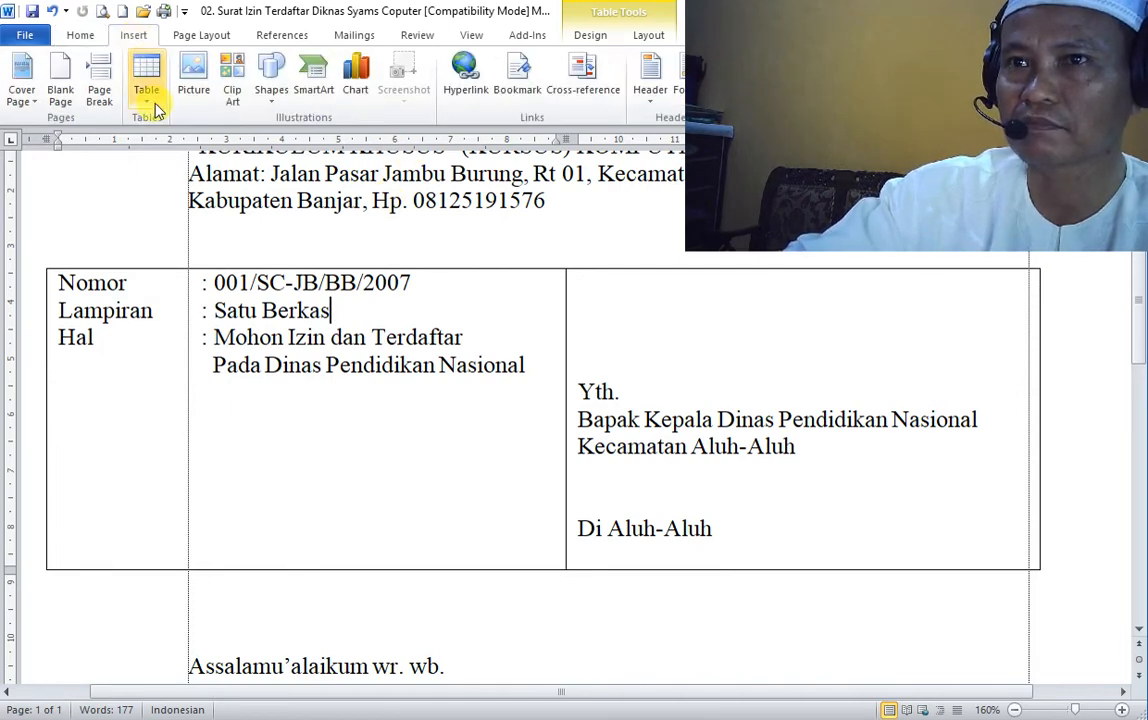
click(152, 105)
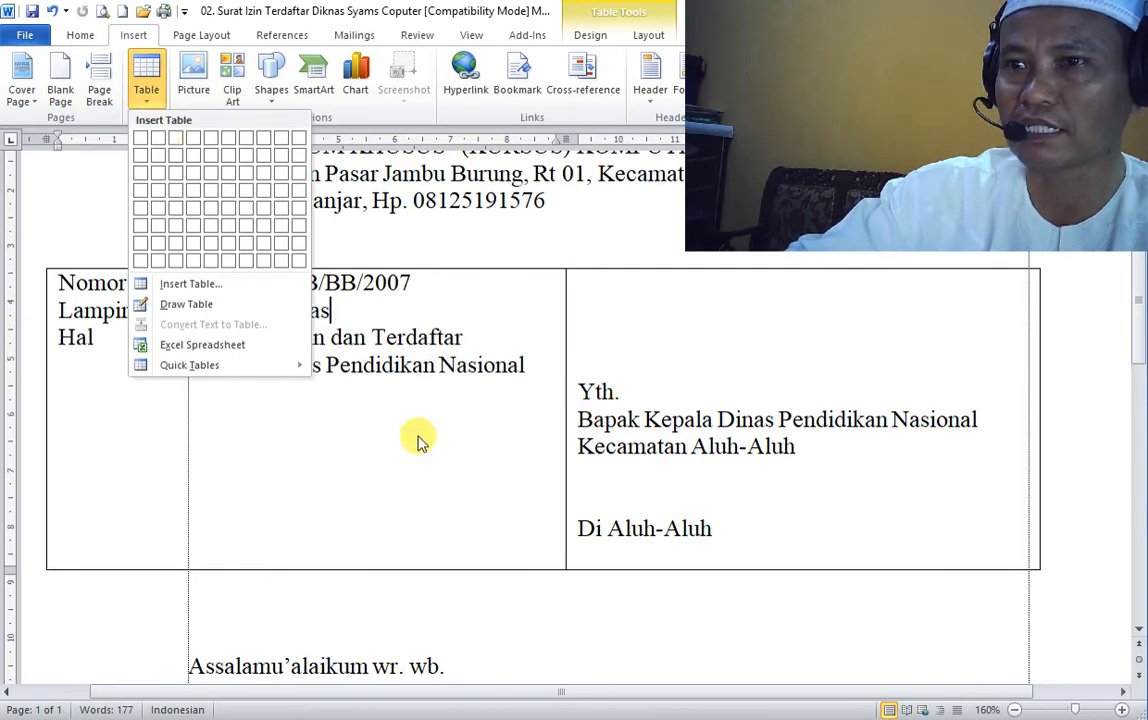
click(336, 441)
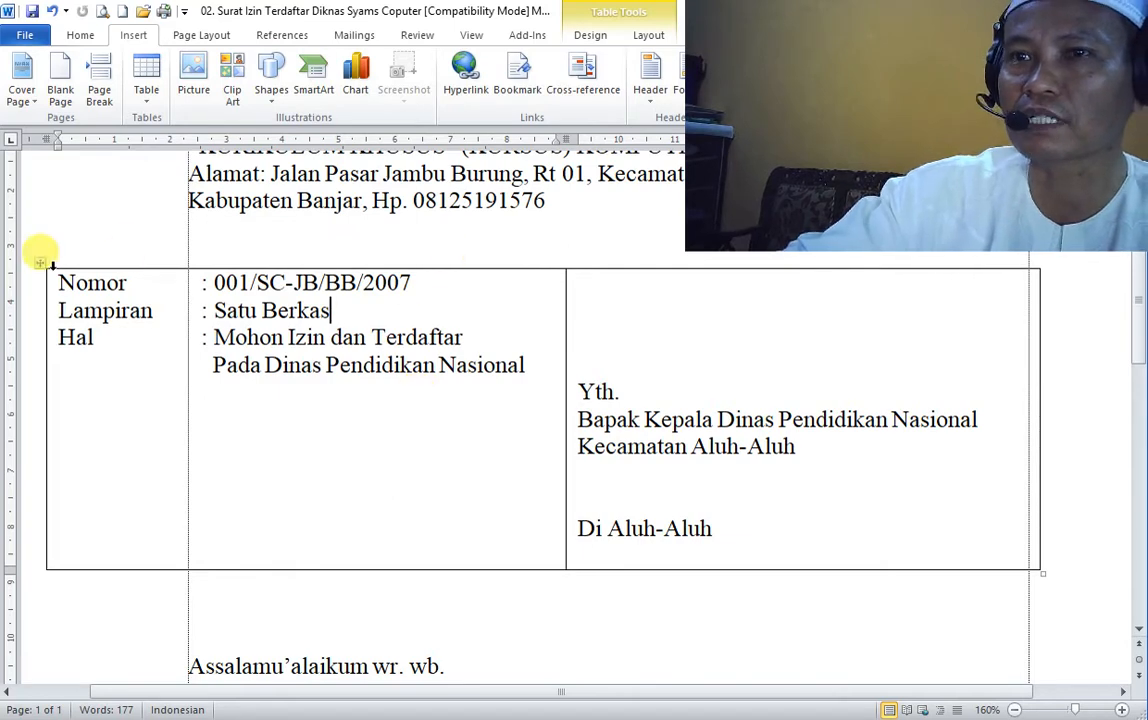
click(40, 262)
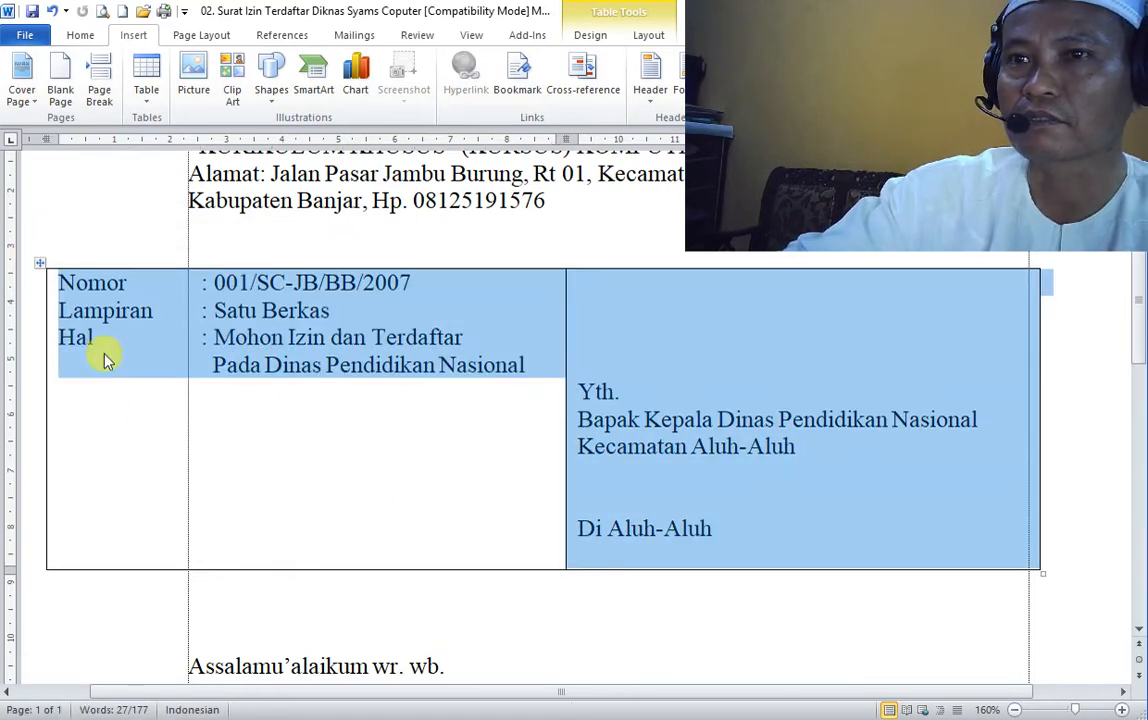
click(432, 420)
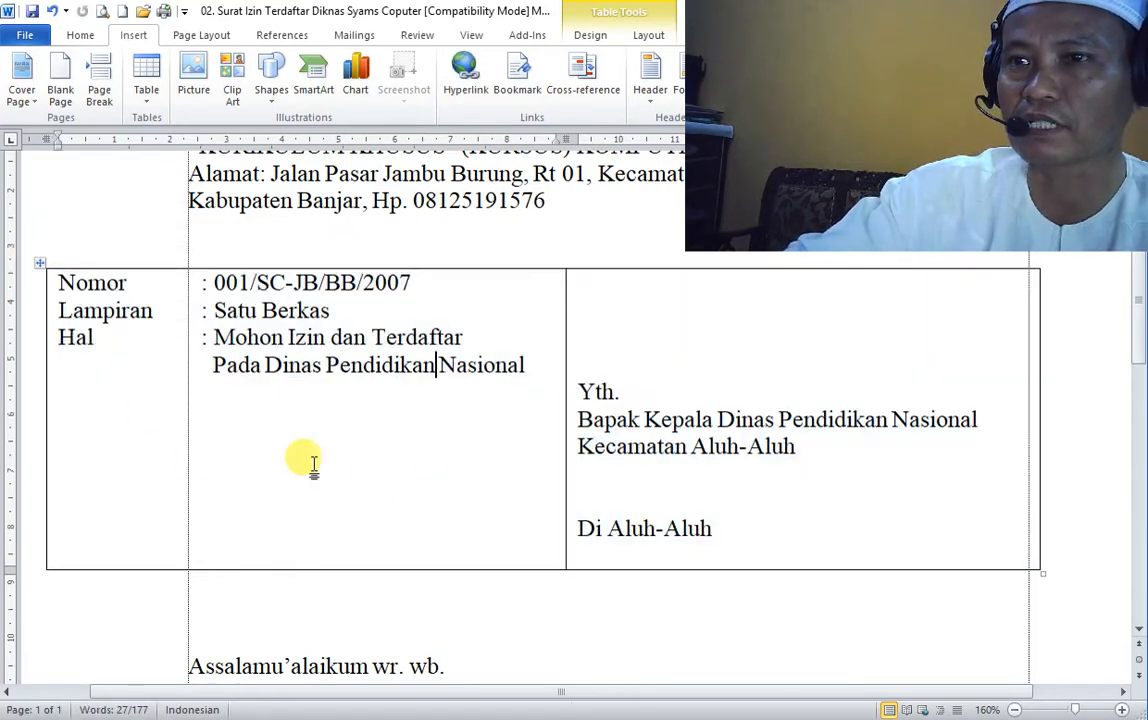
Remove all borders from the whole table holding the letter details and the addressee block.
click(37, 264)
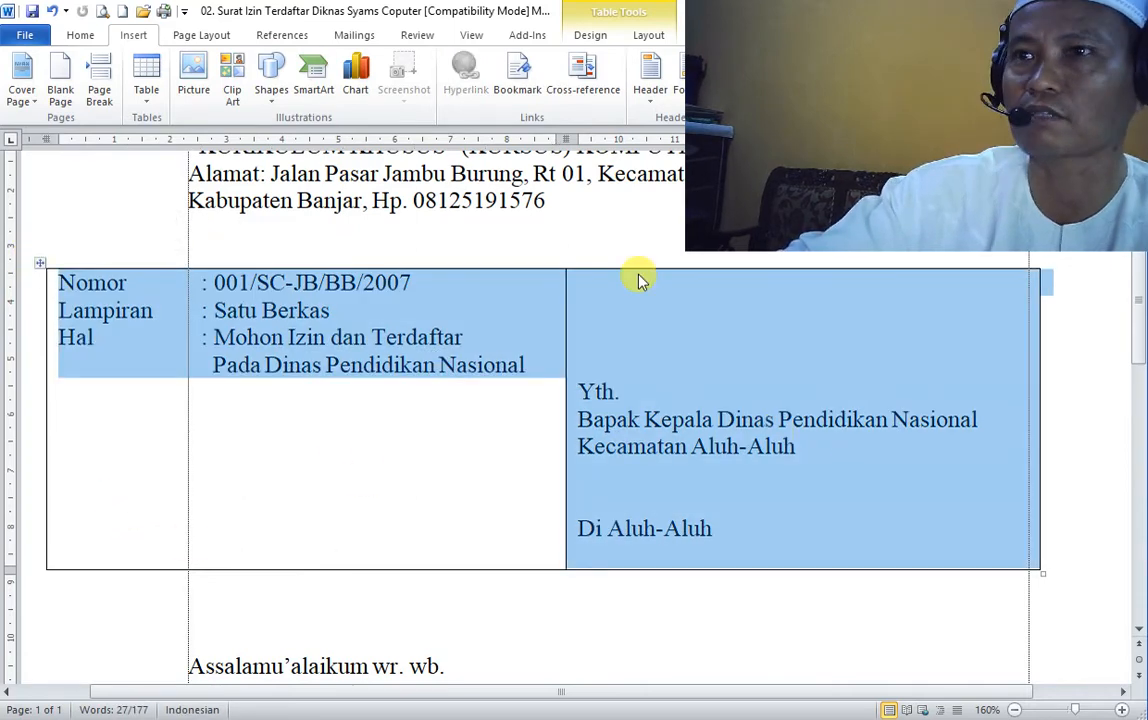
click(78, 36)
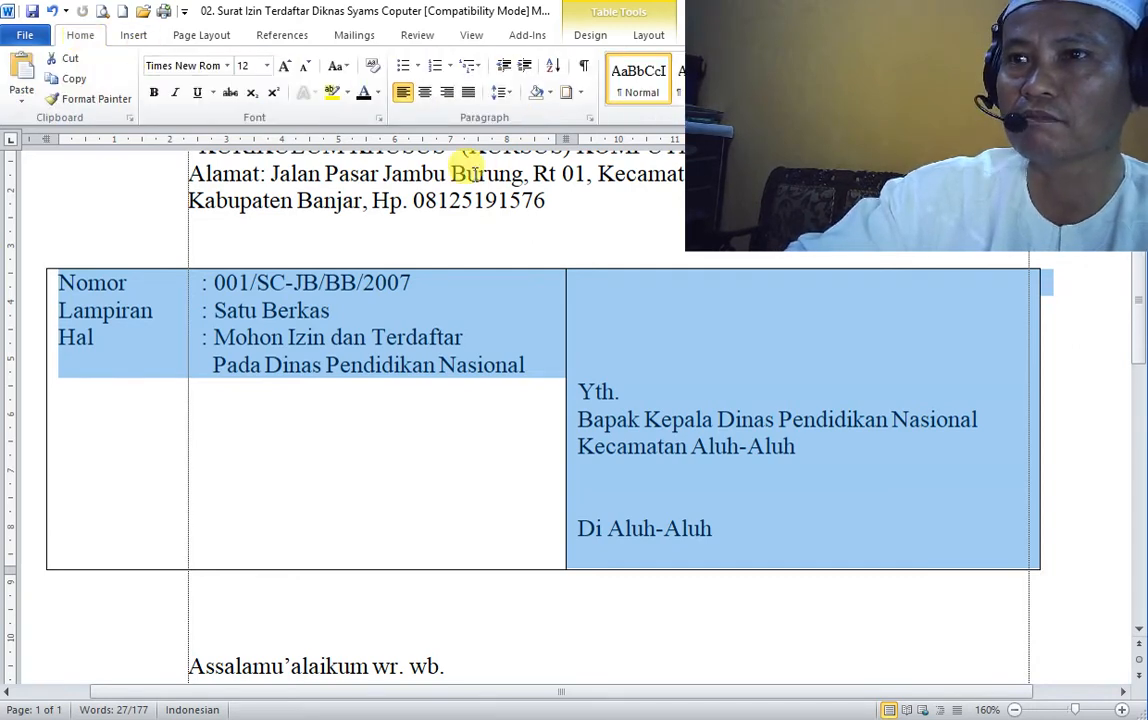
click(581, 95)
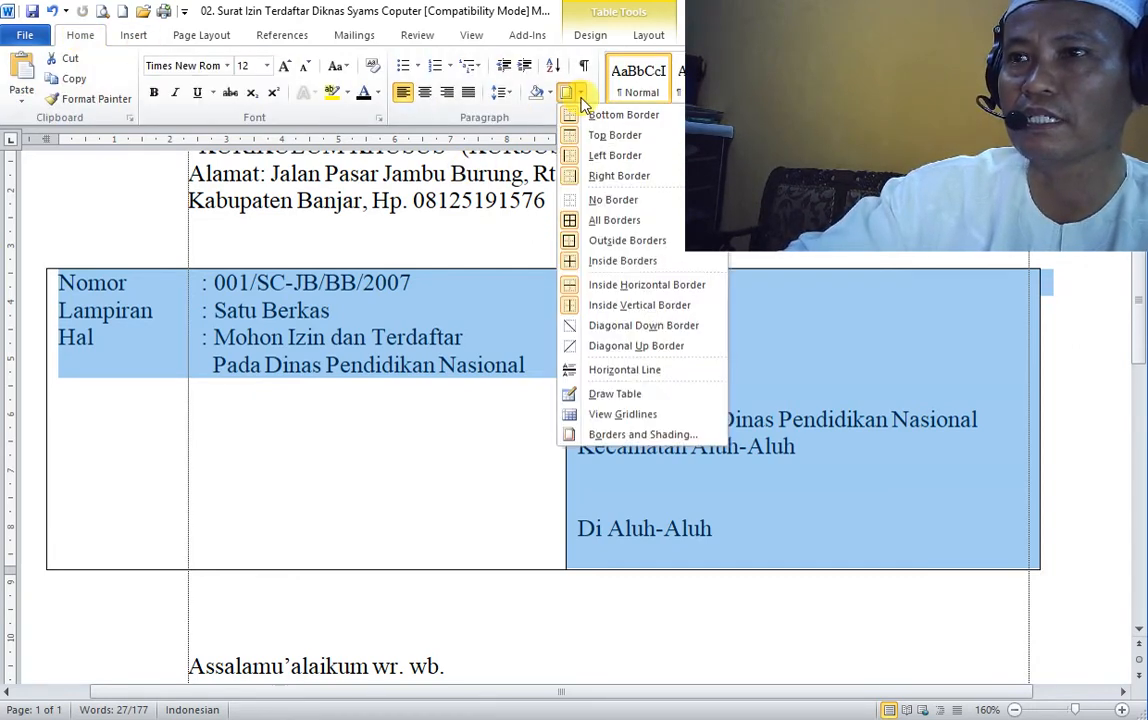
click(614, 201)
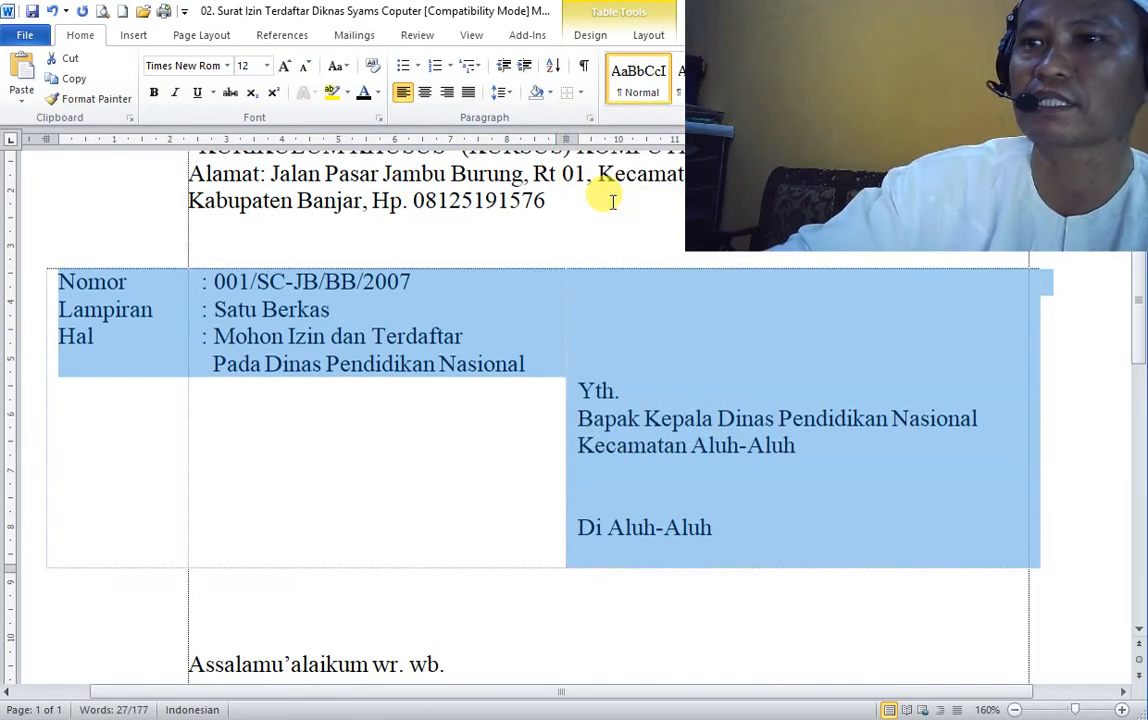
click(478, 487)
Examine the letter's closing and signature block, as well as the heading, letter details and "Hal" subject line in Document3.
scroll(424, 625, down, 14)
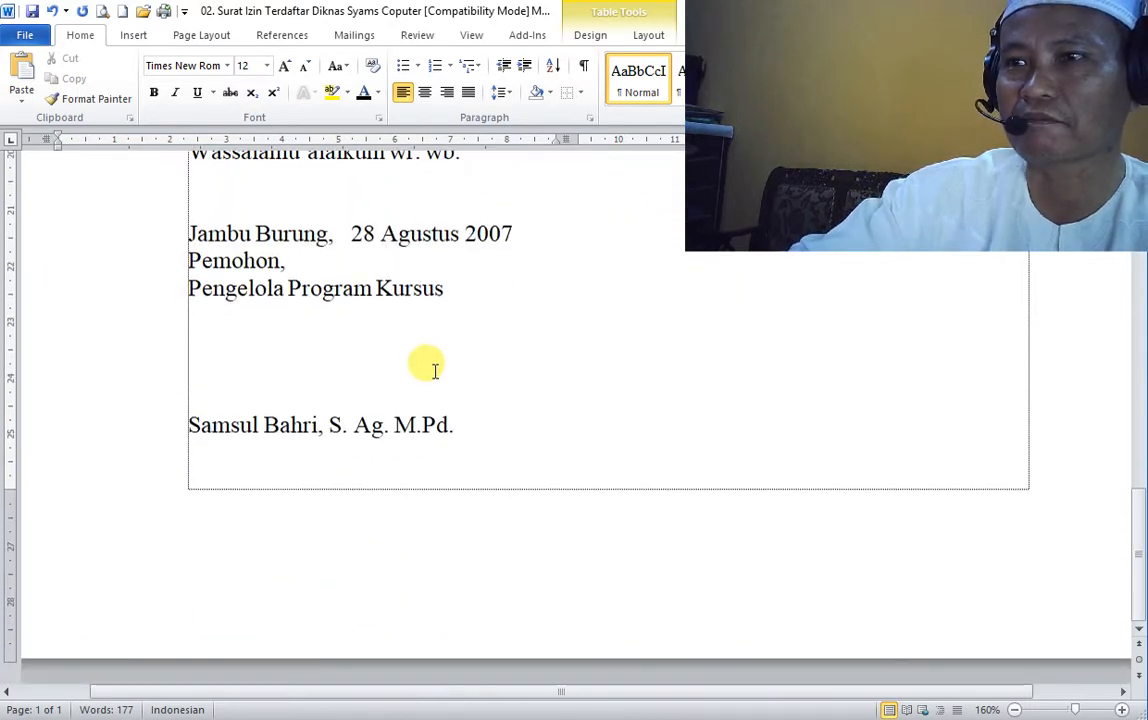
click(354, 373)
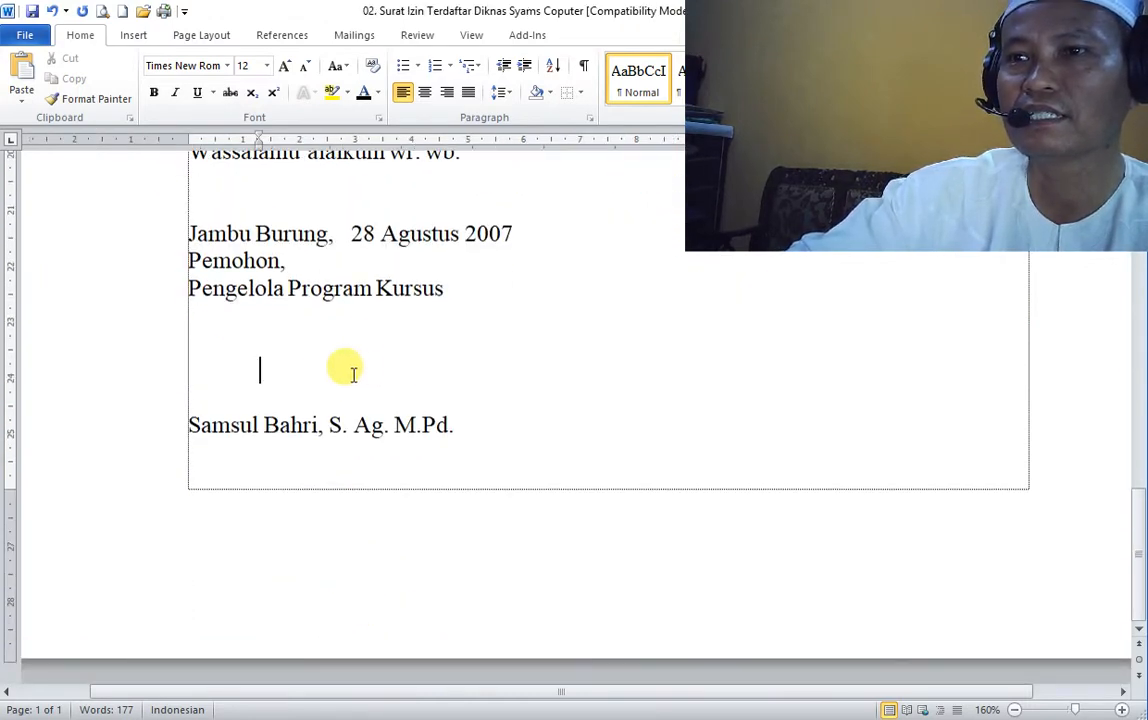
scroll(445, 375, up, 2)
scroll(438, 375, up, 4)
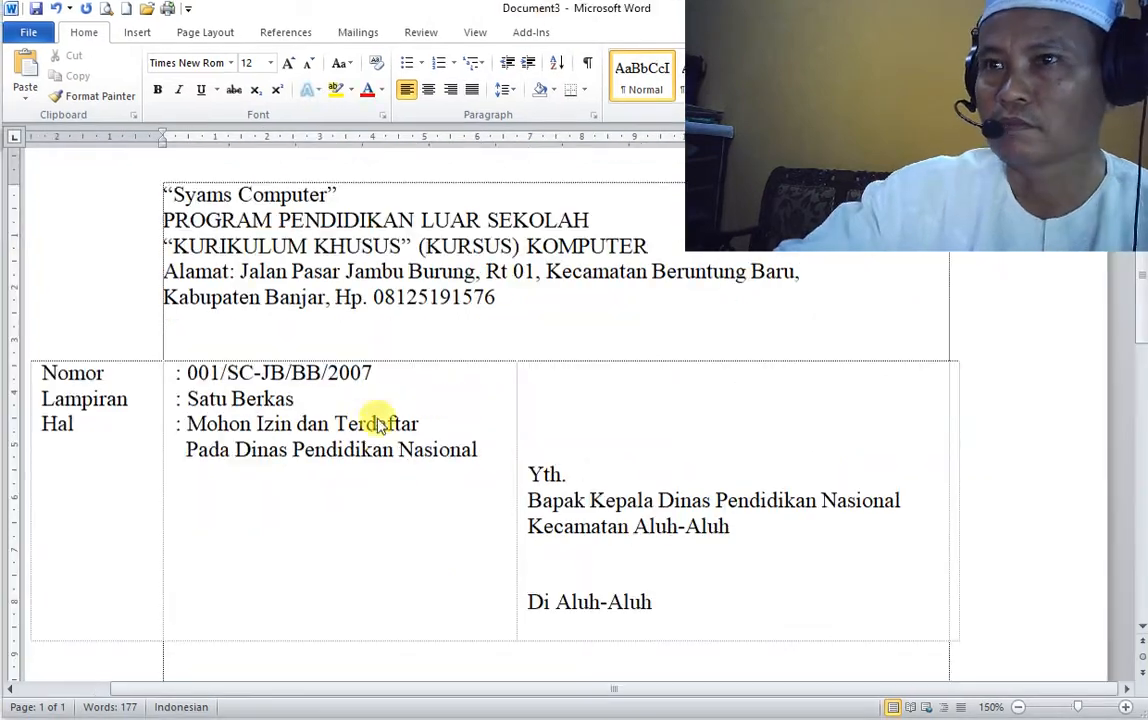
scroll(412, 397, up, 3)
scroll(340, 510, down, 4)
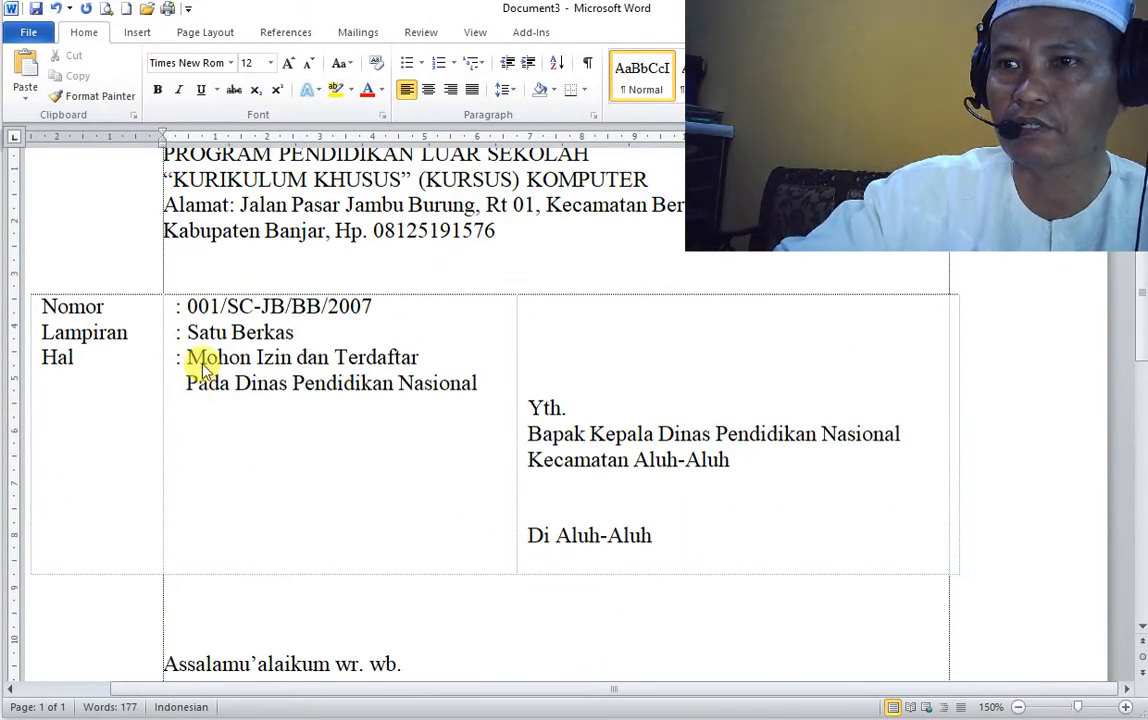
drag(189, 358, 405, 364)
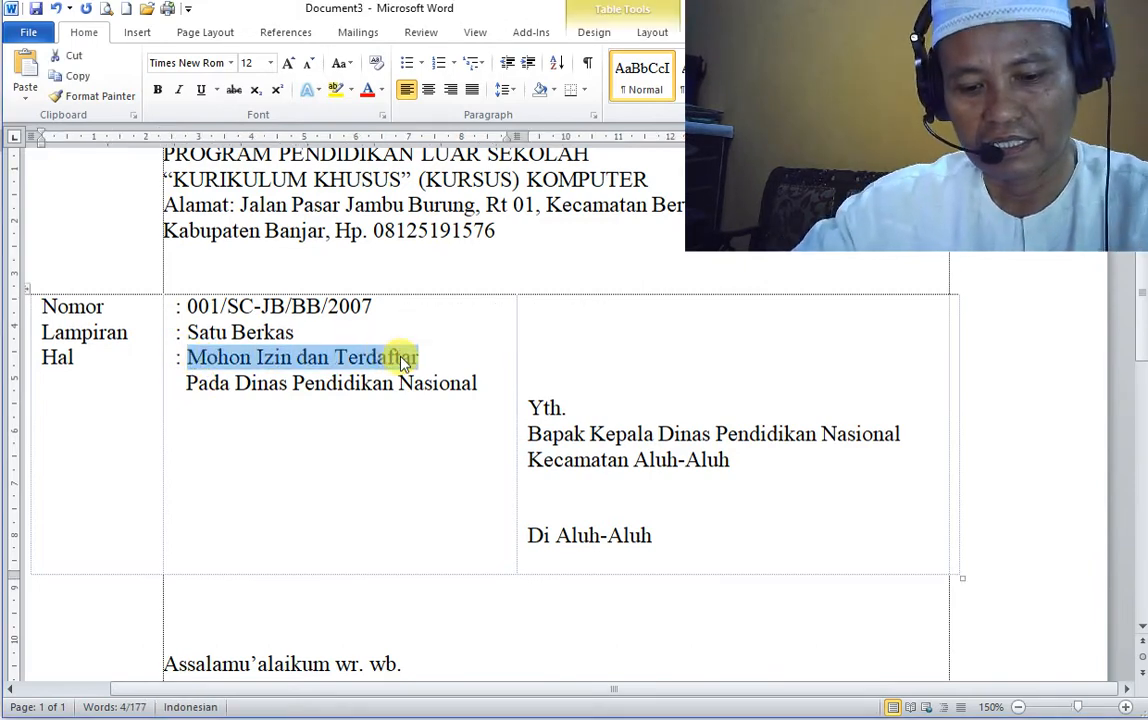
click(292, 388)
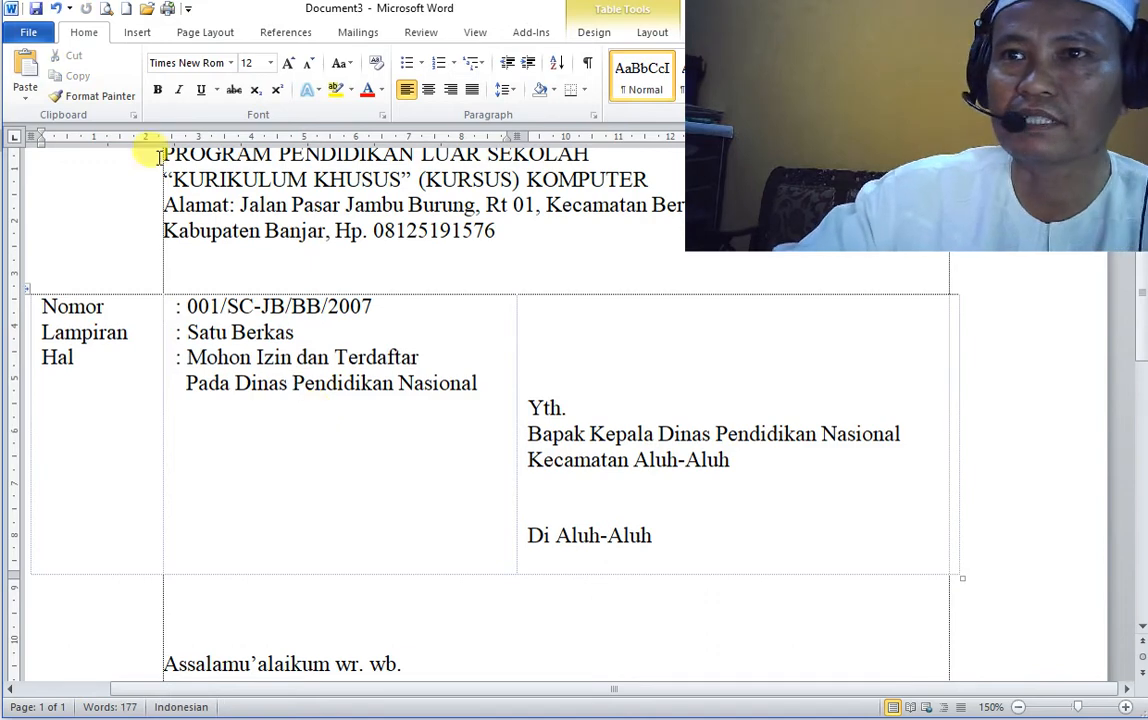
Start saving Document3 and choose the Dokumen Office & Poto-poto (D:) drive as the location.
click(29, 35)
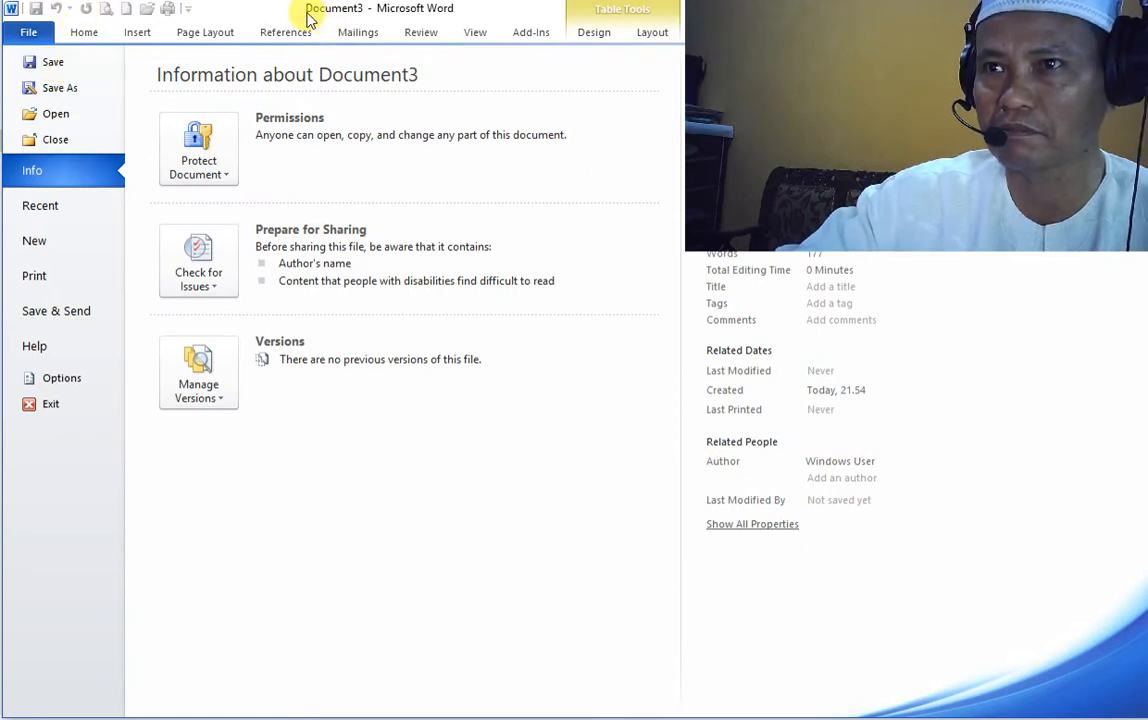
click(53, 64)
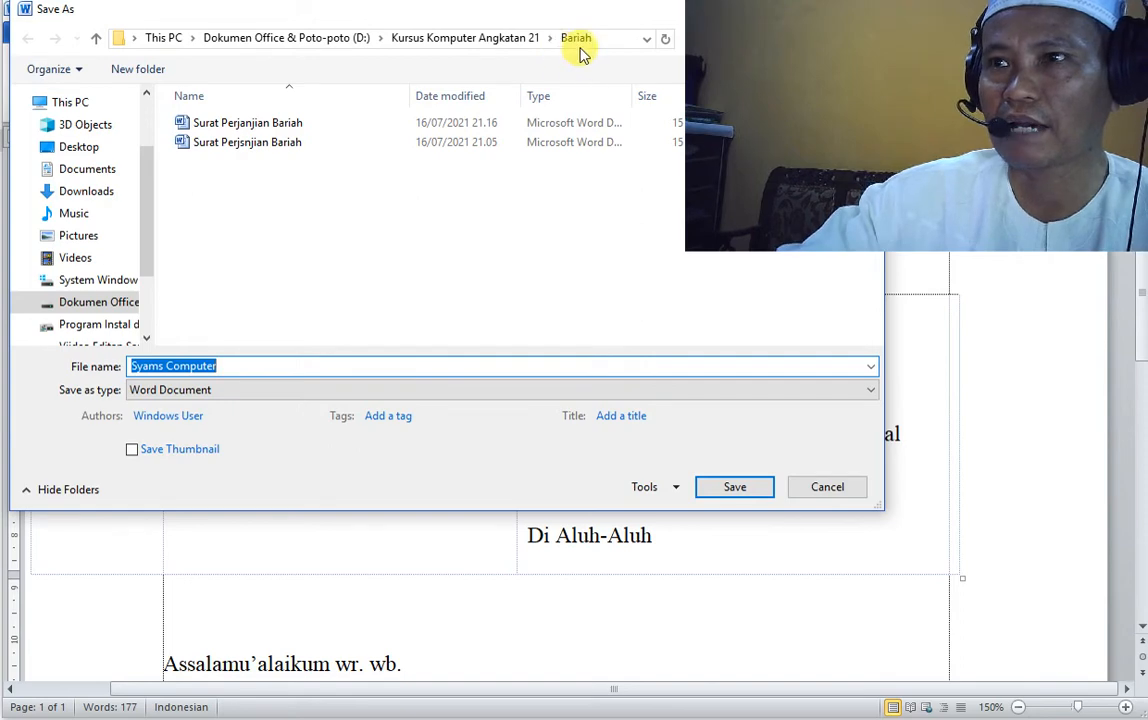
click(97, 280)
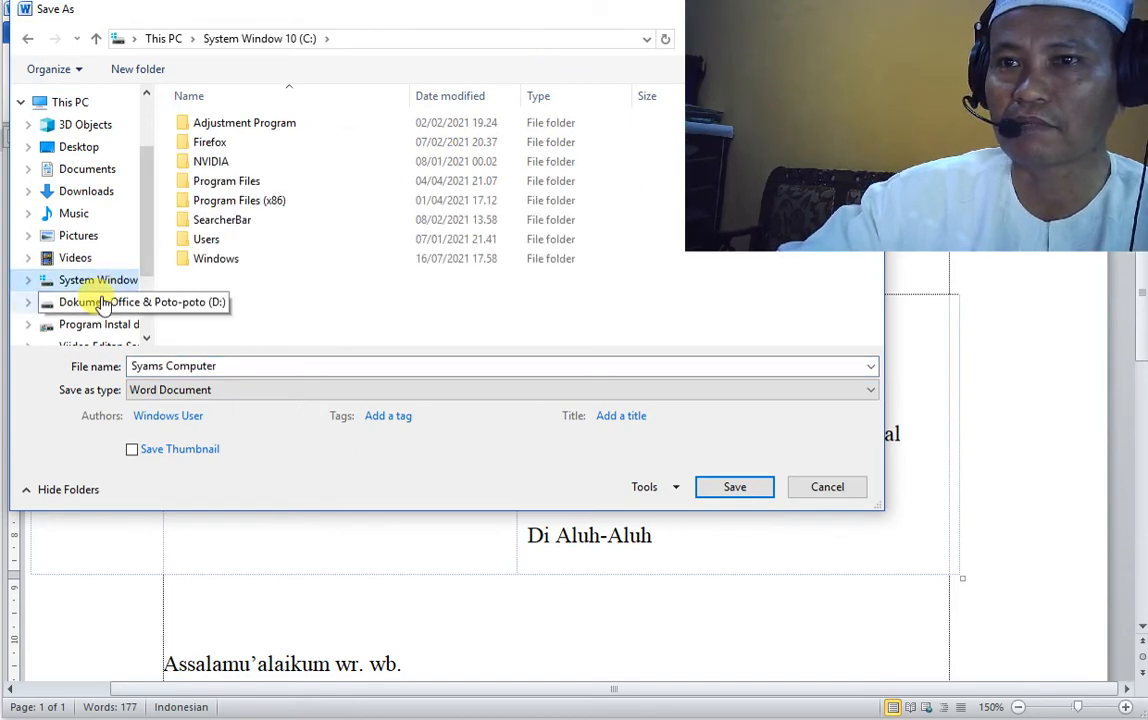
click(97, 302)
Find the Kursus Komputer Angkatan 21 folder on the drive and open the student's subfolder as the save location.
scroll(280, 245, down, 5)
scroll(340, 283, down, 15)
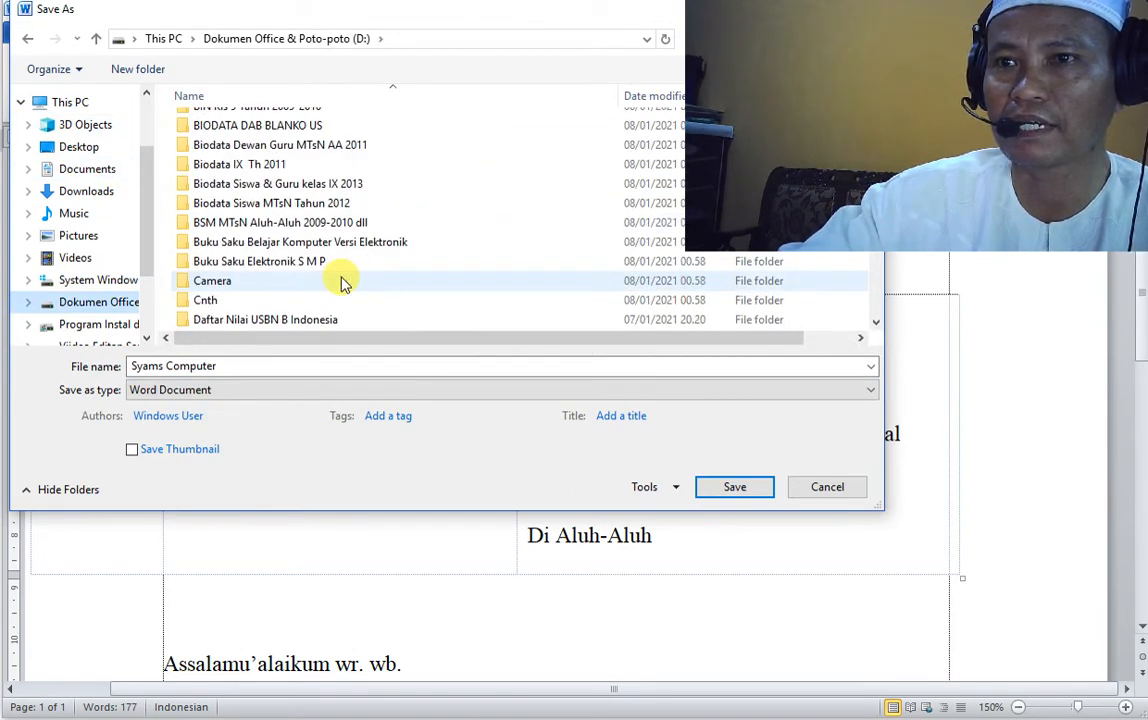
scroll(343, 283, down, 4)
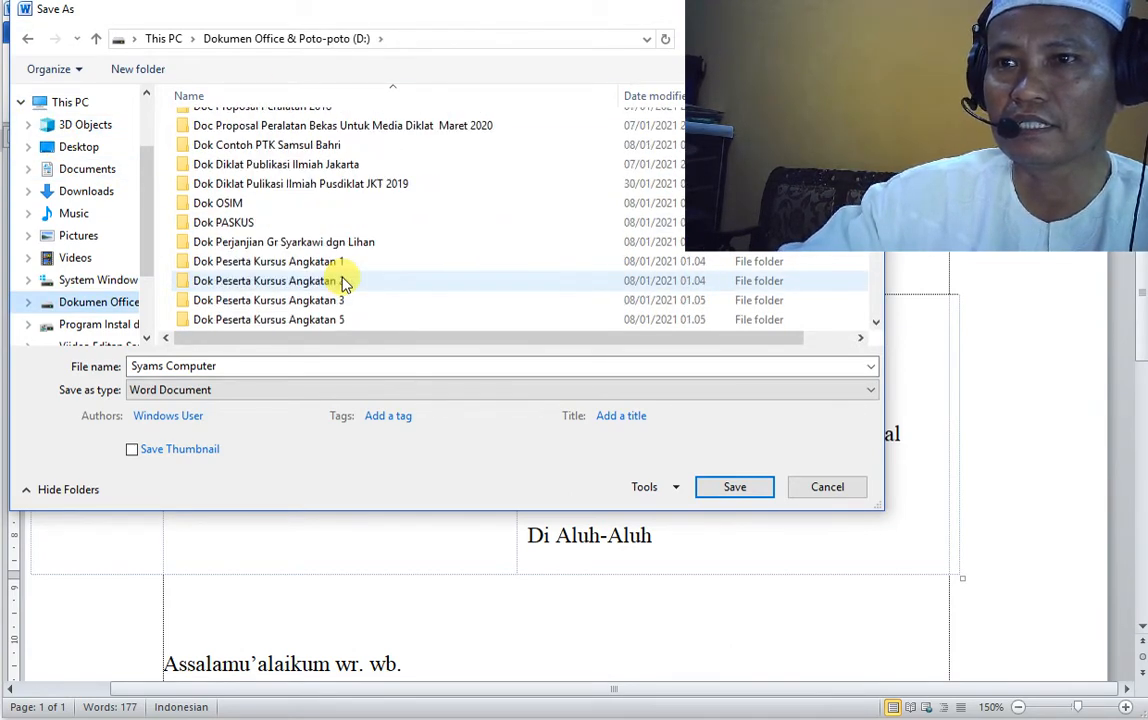
scroll(379, 272, up, 3)
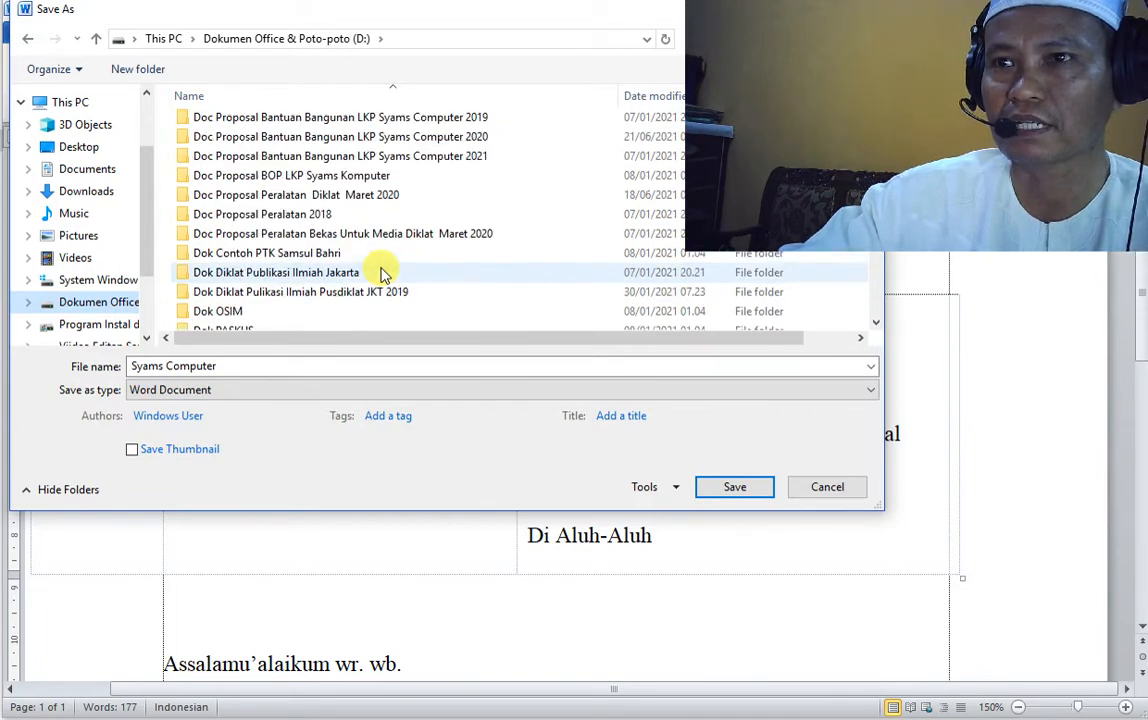
scroll(400, 275, down, 1)
scroll(430, 270, down, 1)
scroll(448, 270, up, 1)
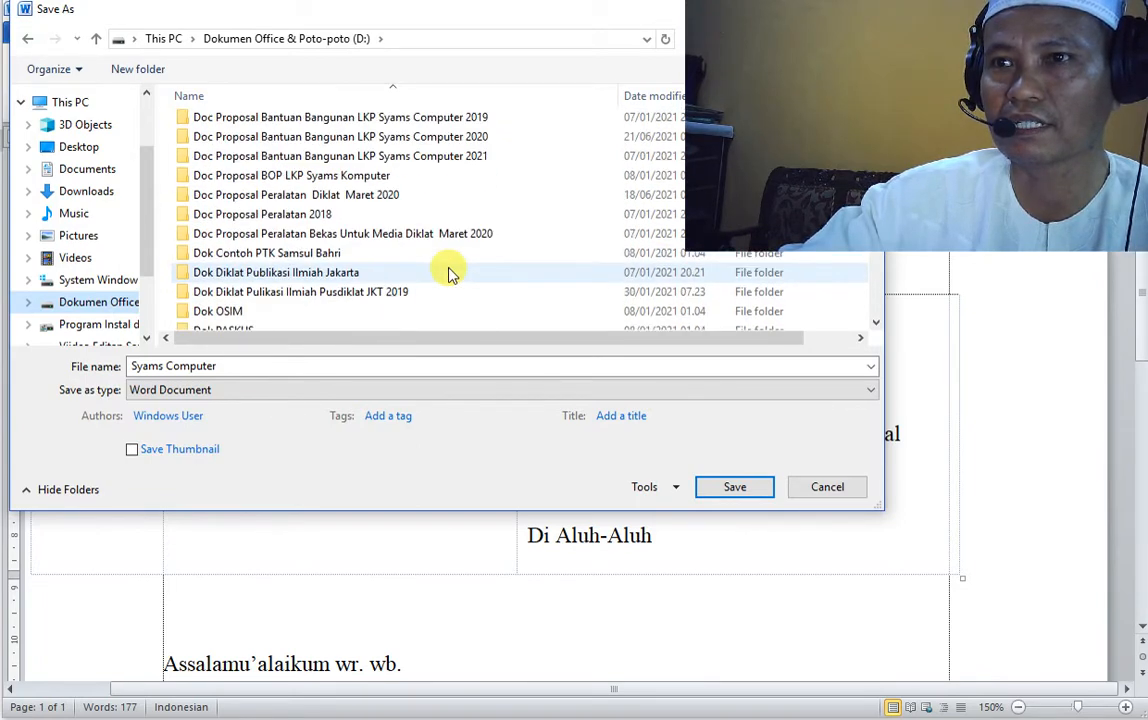
scroll(448, 272, down, 9)
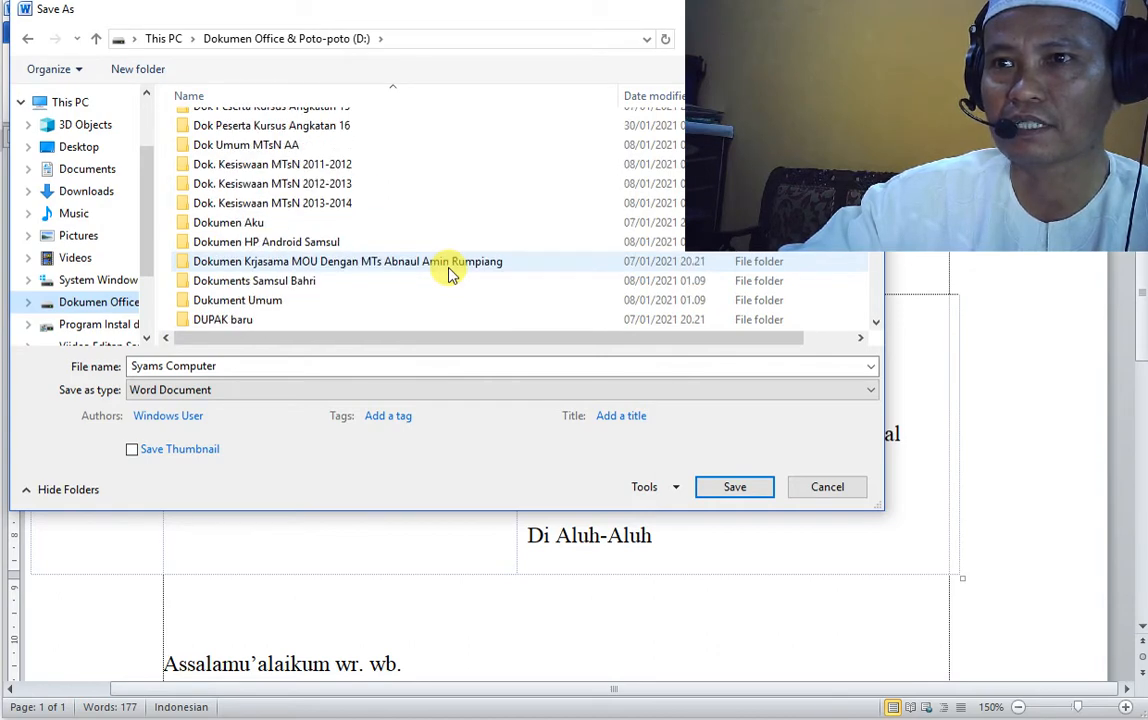
scroll(448, 272, down, 4)
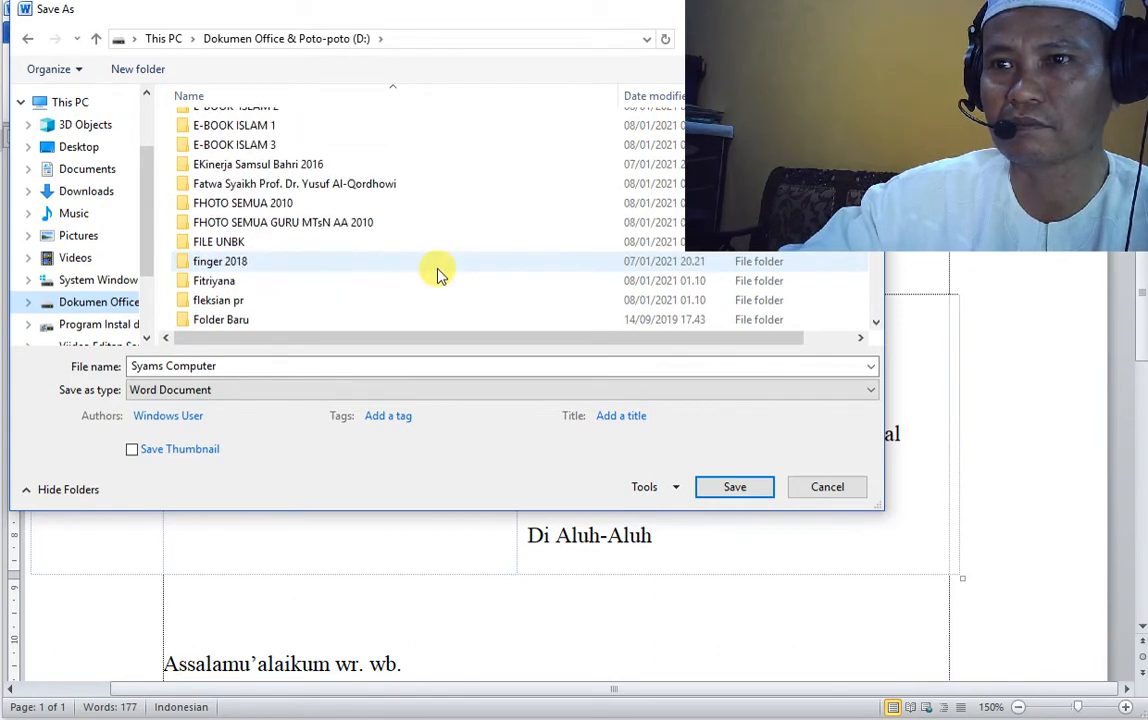
scroll(437, 273, up, 12)
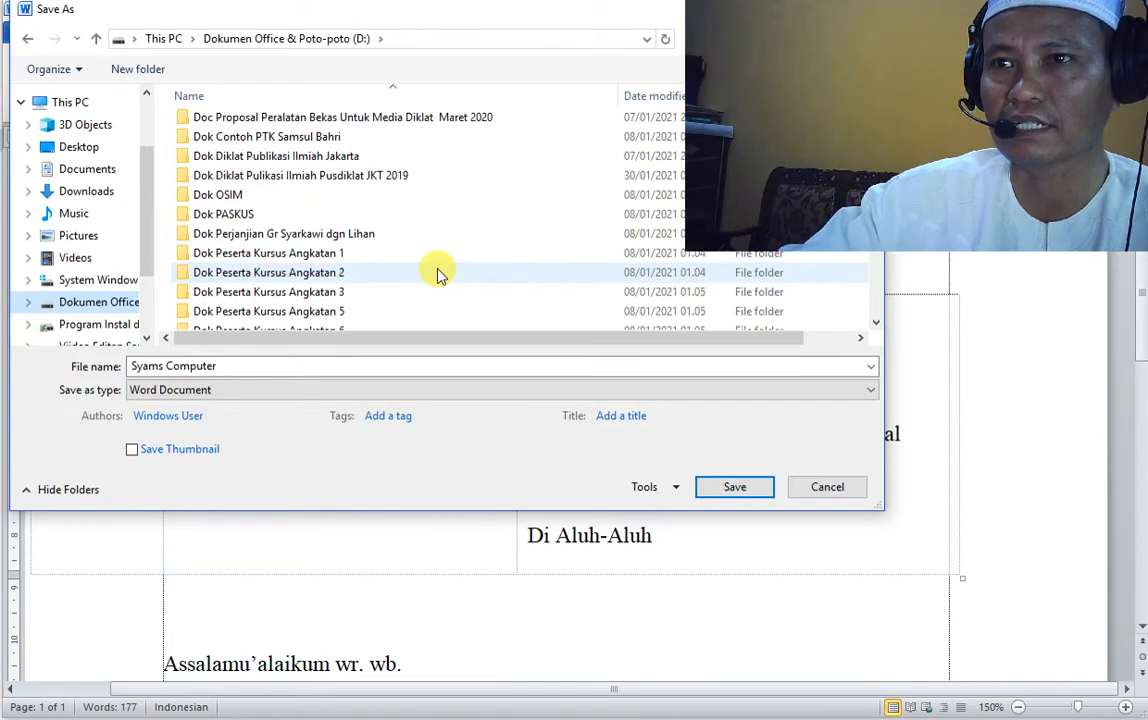
scroll(437, 273, up, 2)
scroll(440, 273, down, 1)
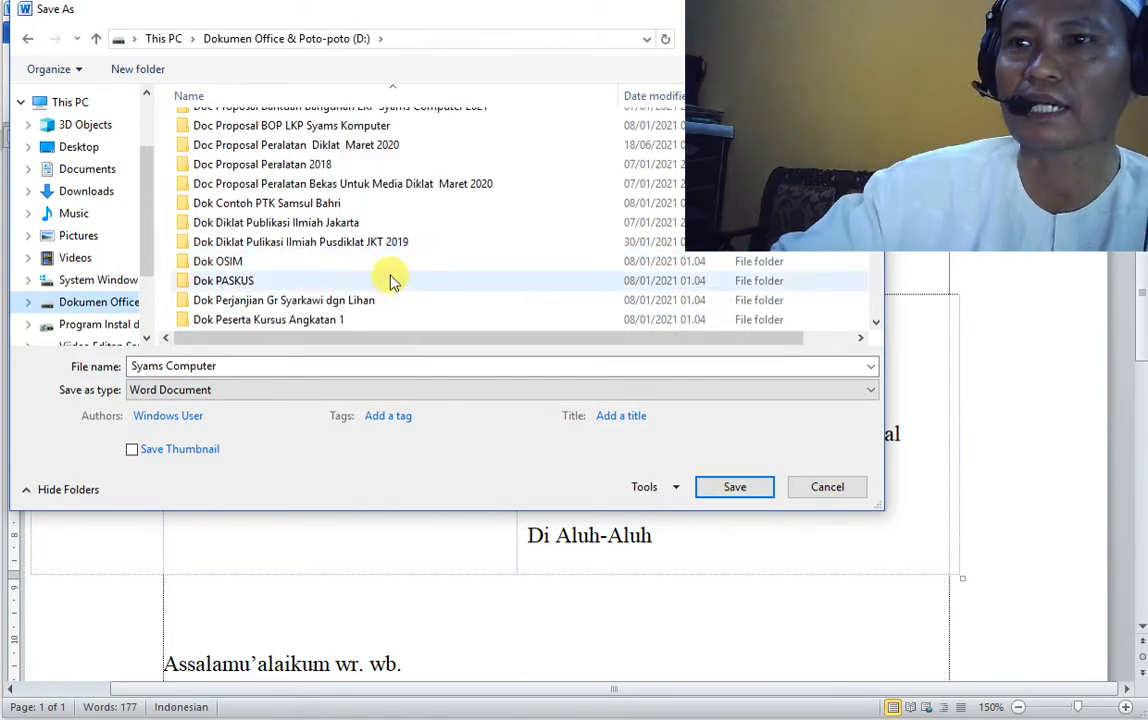
scroll(449, 243, up, 4)
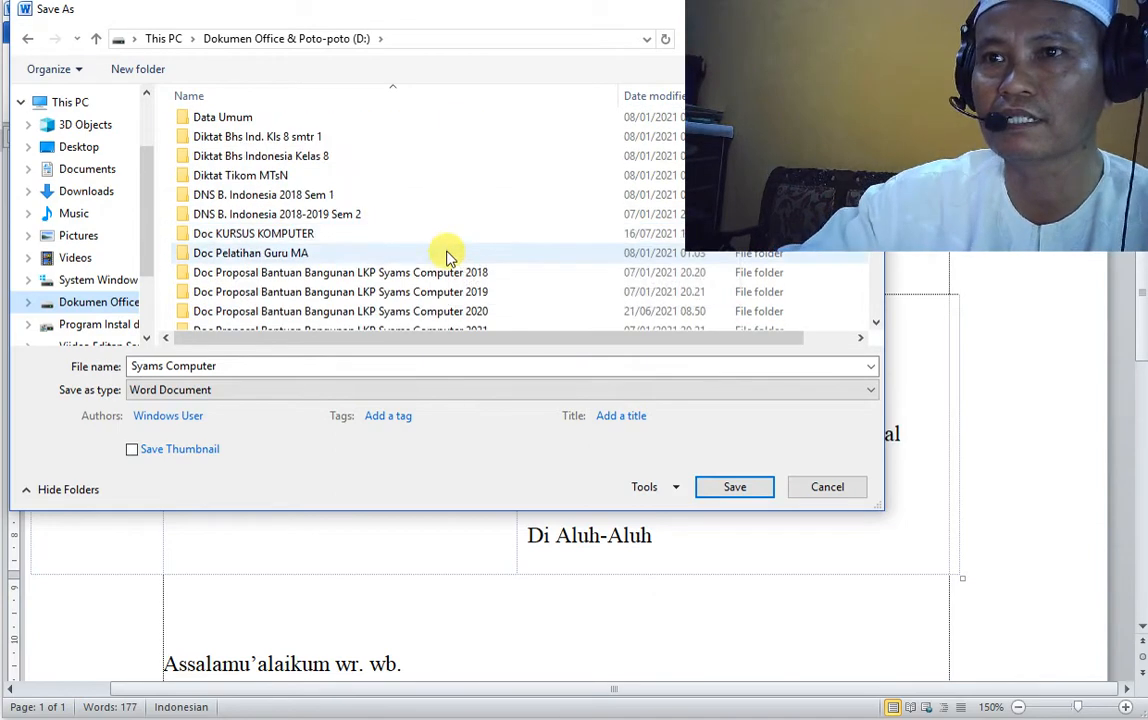
scroll(451, 270, up, 3)
scroll(449, 272, up, 3)
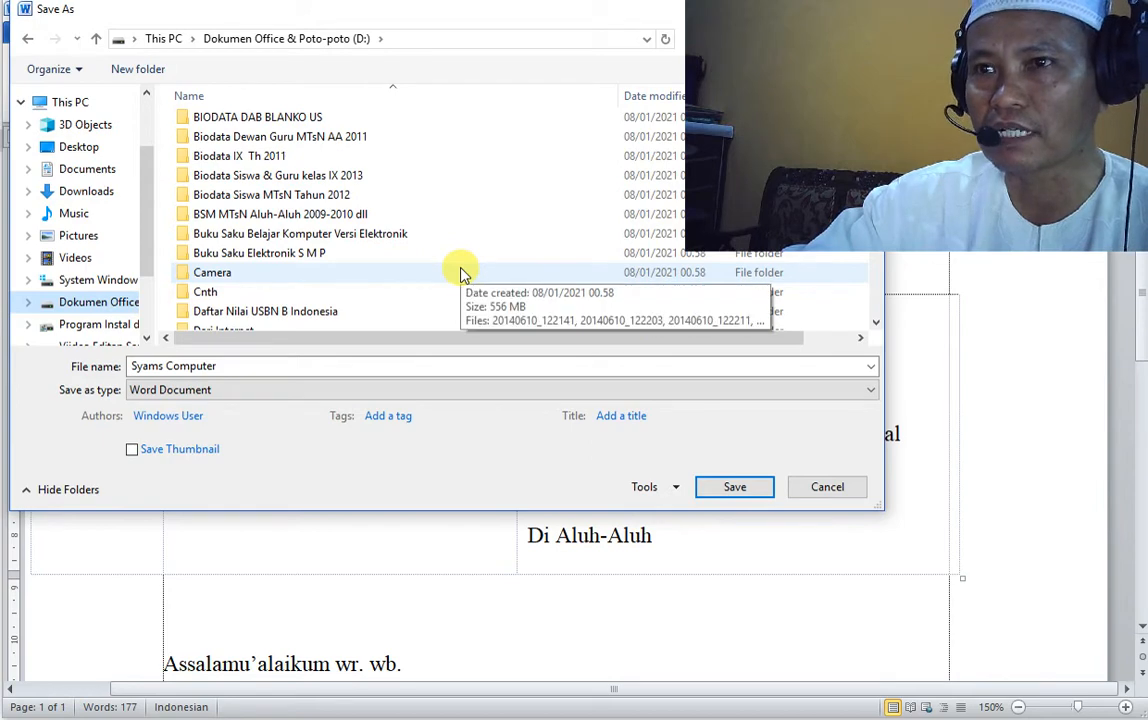
scroll(461, 274, up, 2)
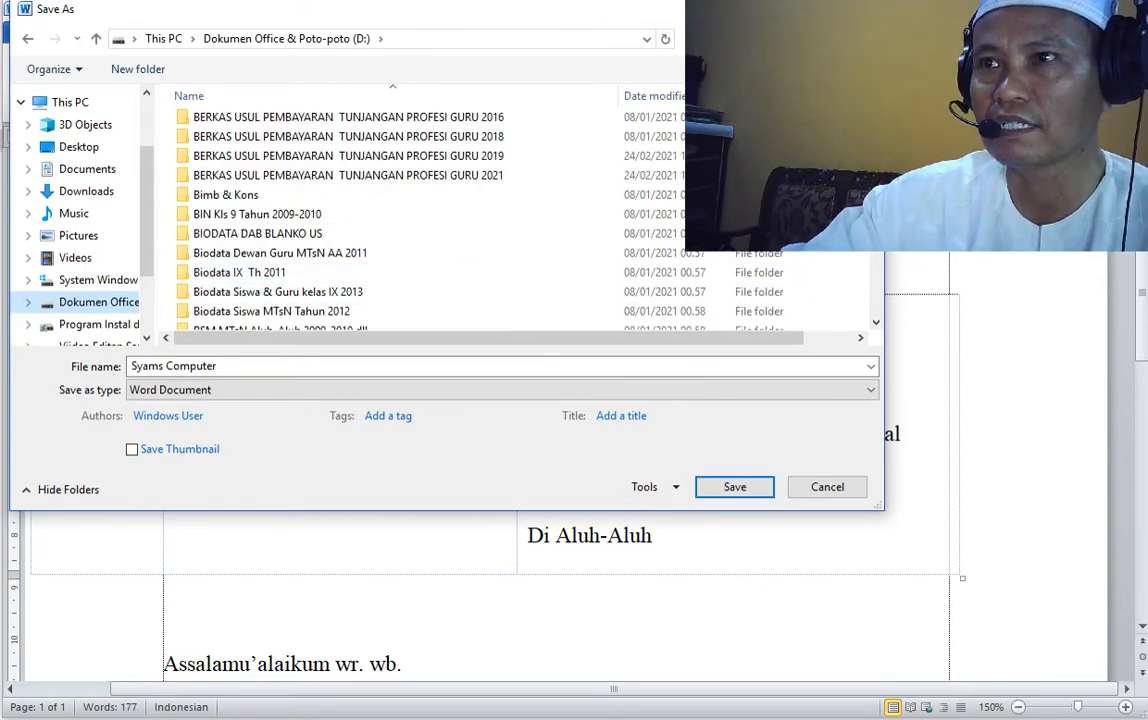
scroll(300, 220, down, 5)
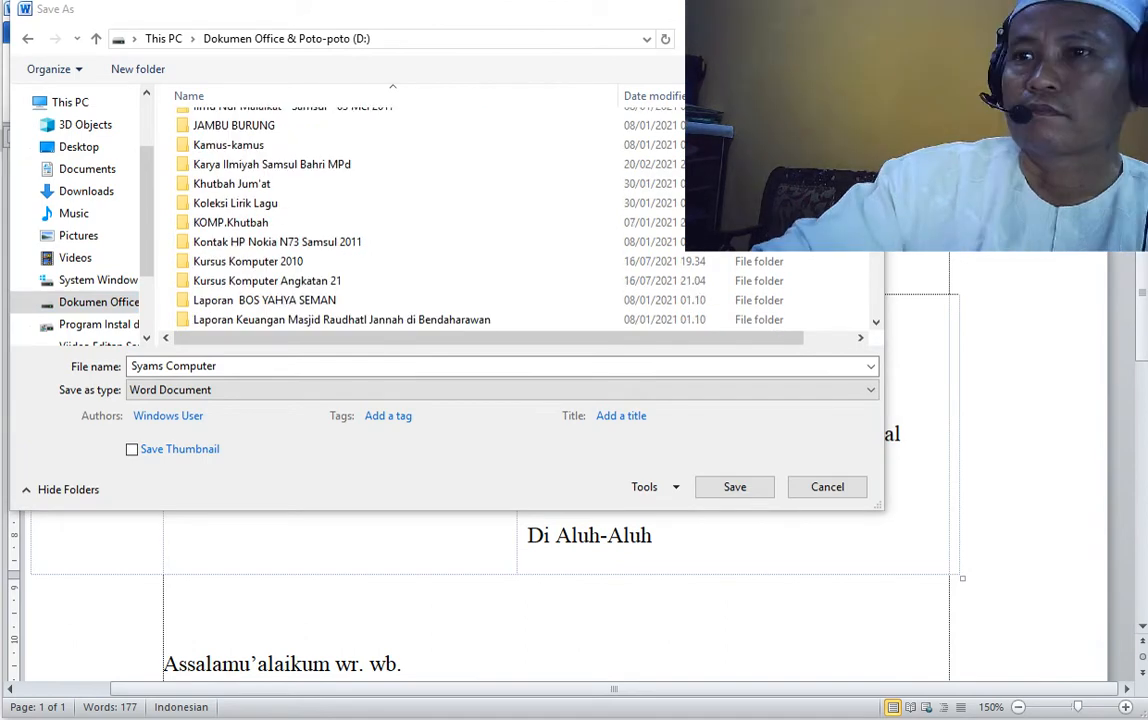
double_click(318, 282)
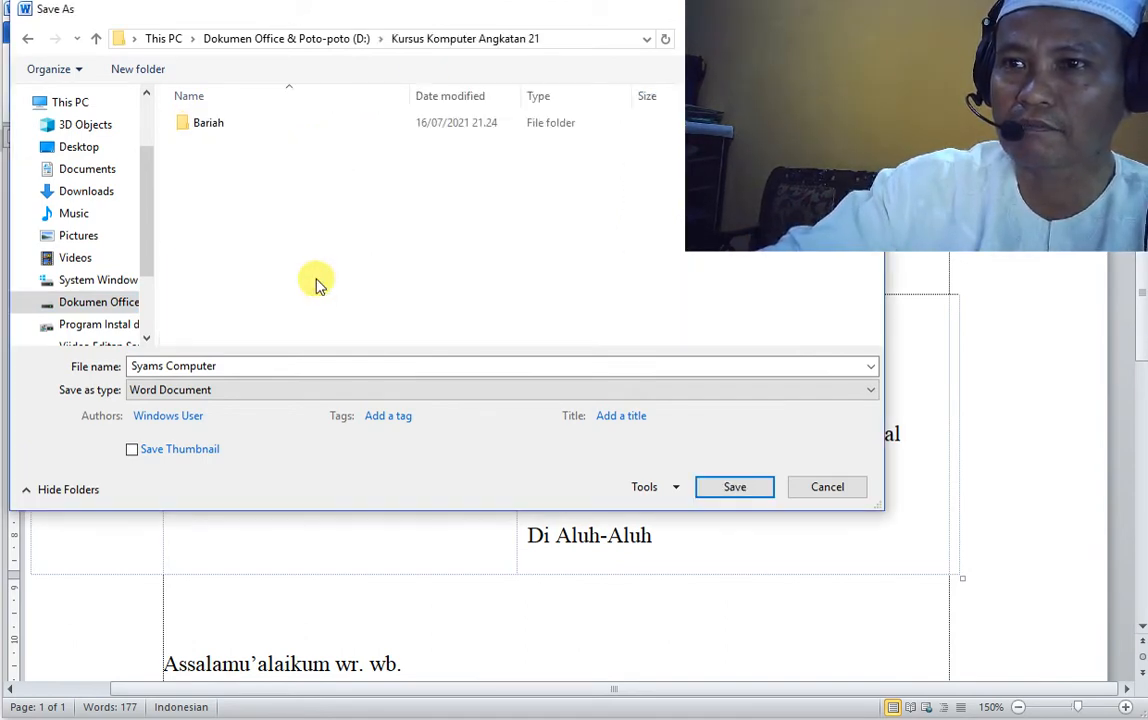
click(229, 123)
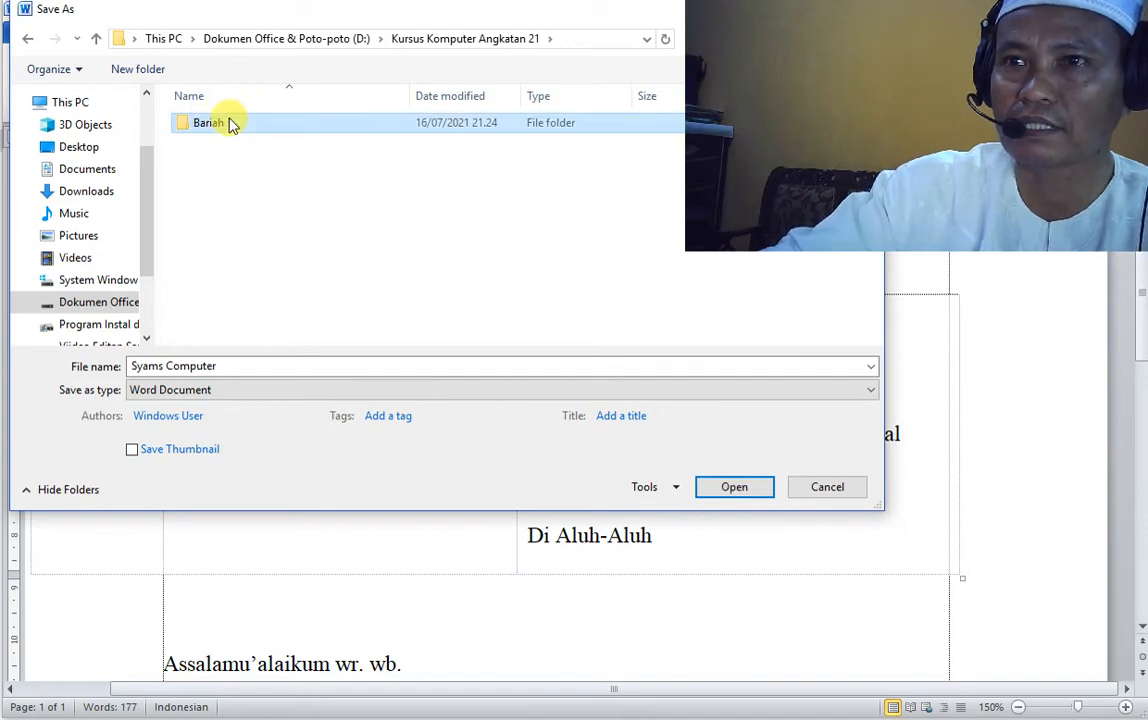
double_click(229, 123)
Name the file "Mohon Izin dan Terdaftar" followed by the student's name and save it as a Word Document.
click(225, 366)
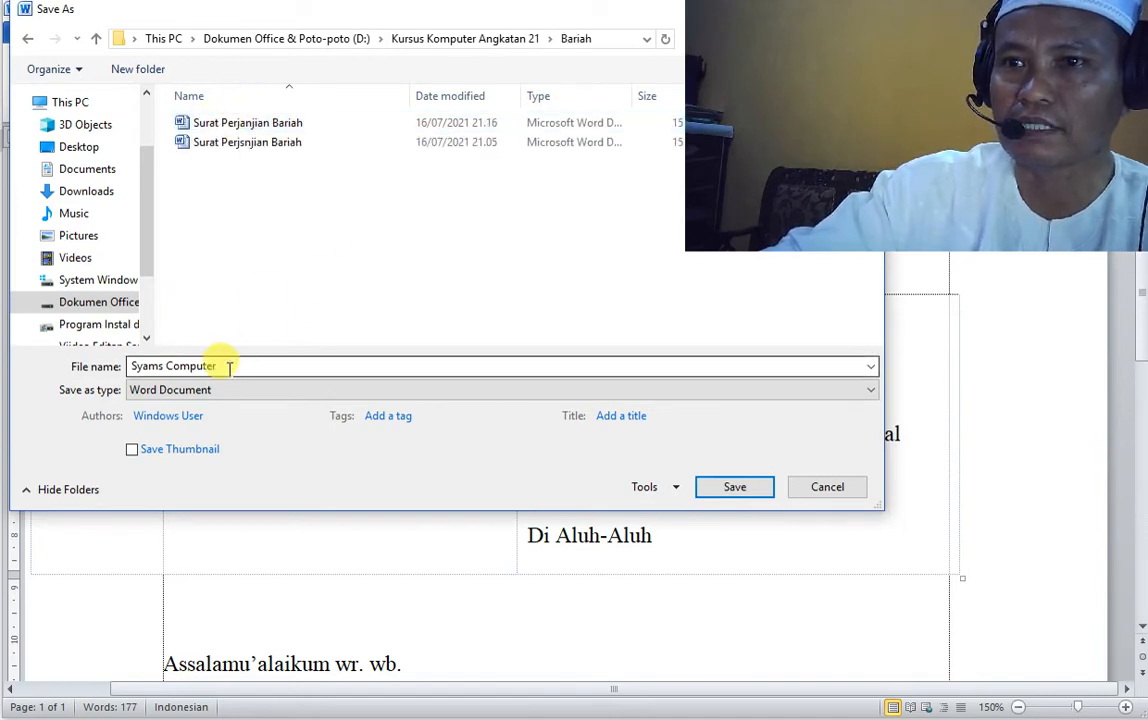
key(ctrl+a)
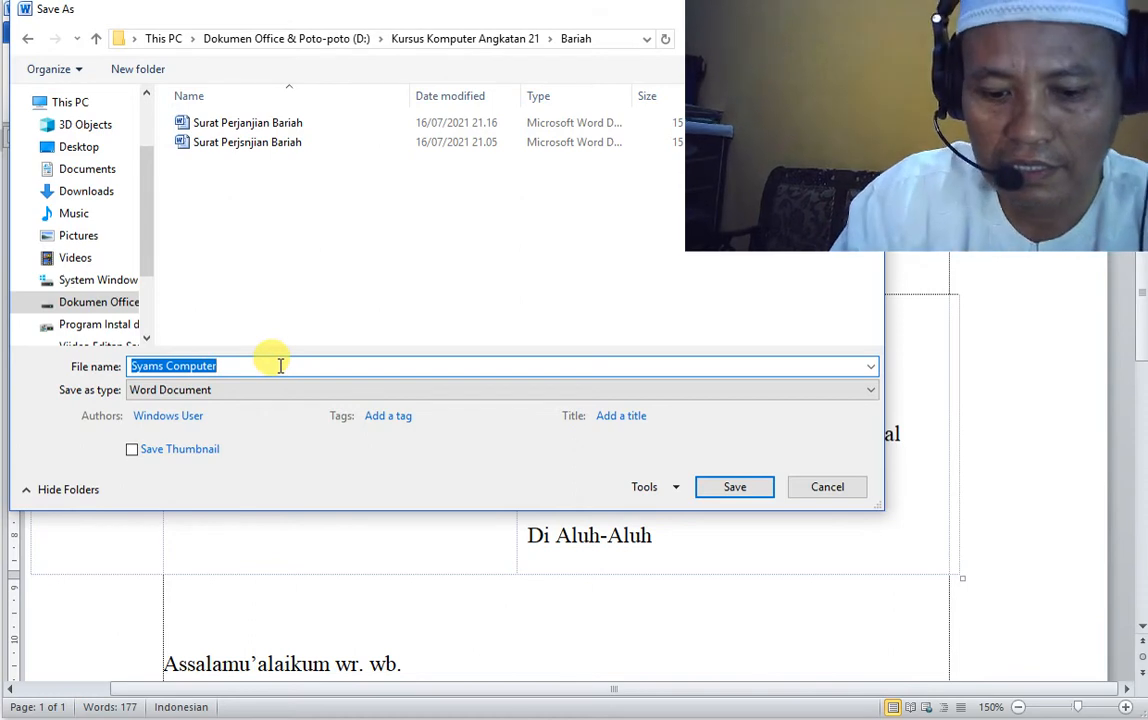
text(Mohon Izin dan Terdaftar)
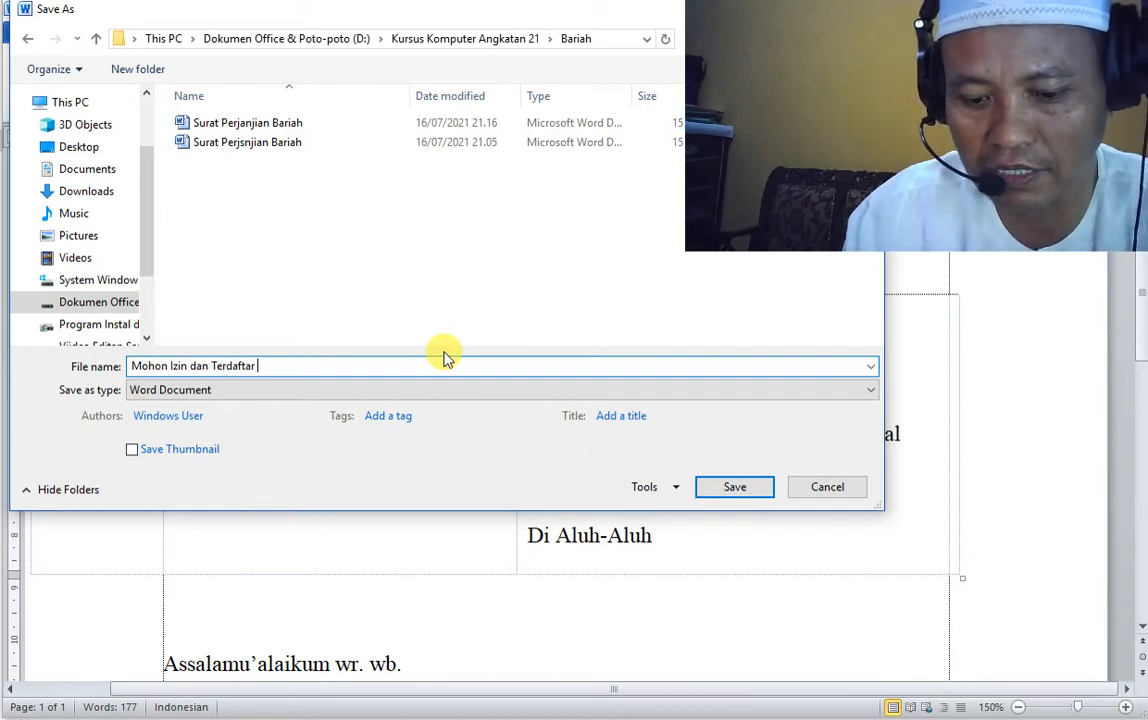
text( Bas)
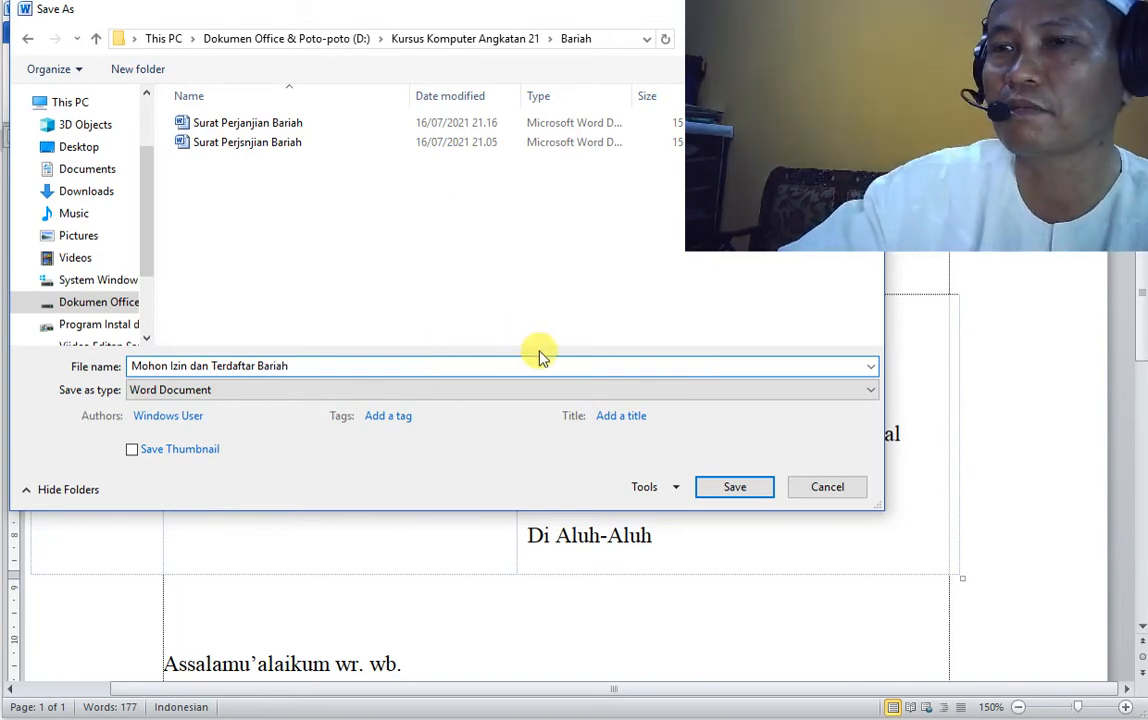
click(739, 491)
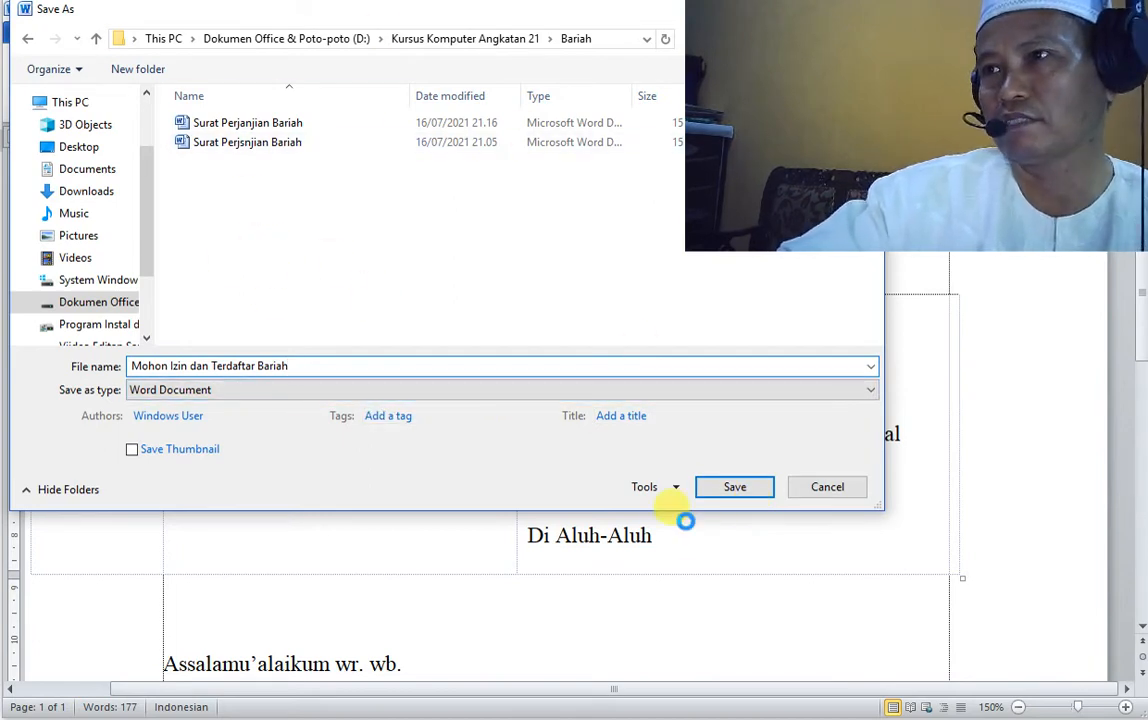
click(735, 490)
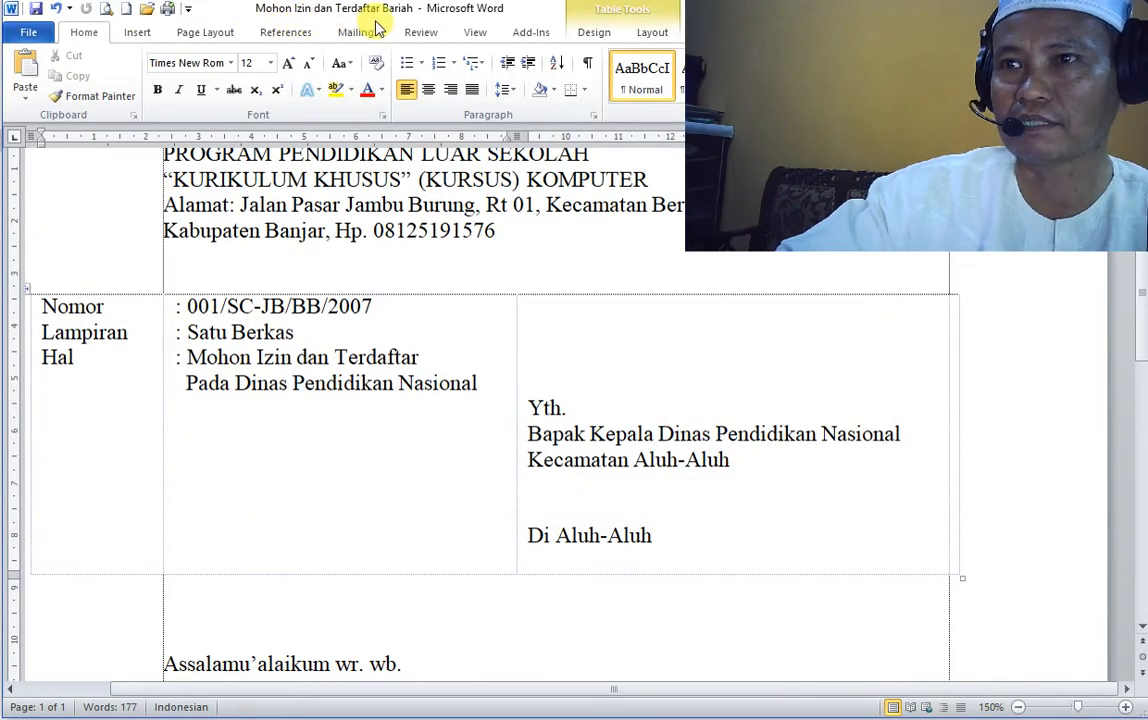
Center the five letterhead lines from "Syams Computer" through the Kabupaten Banjar line.
scroll(330, 288, up, 3)
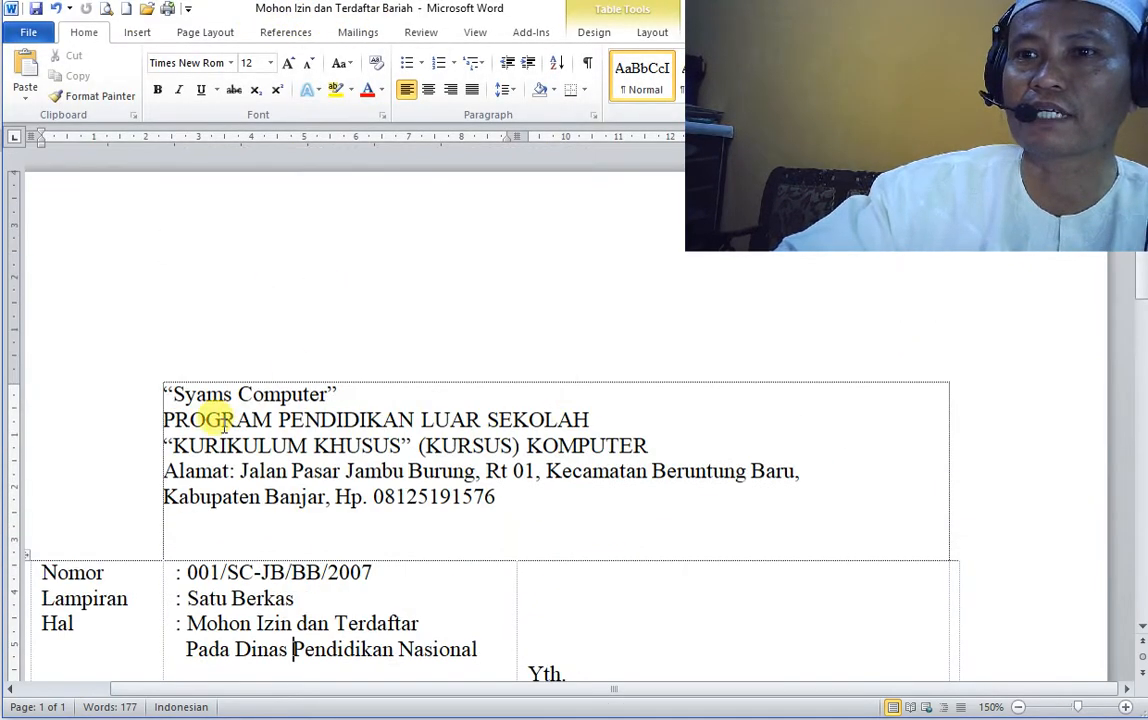
click(87, 397)
drag(88, 427, 92, 512)
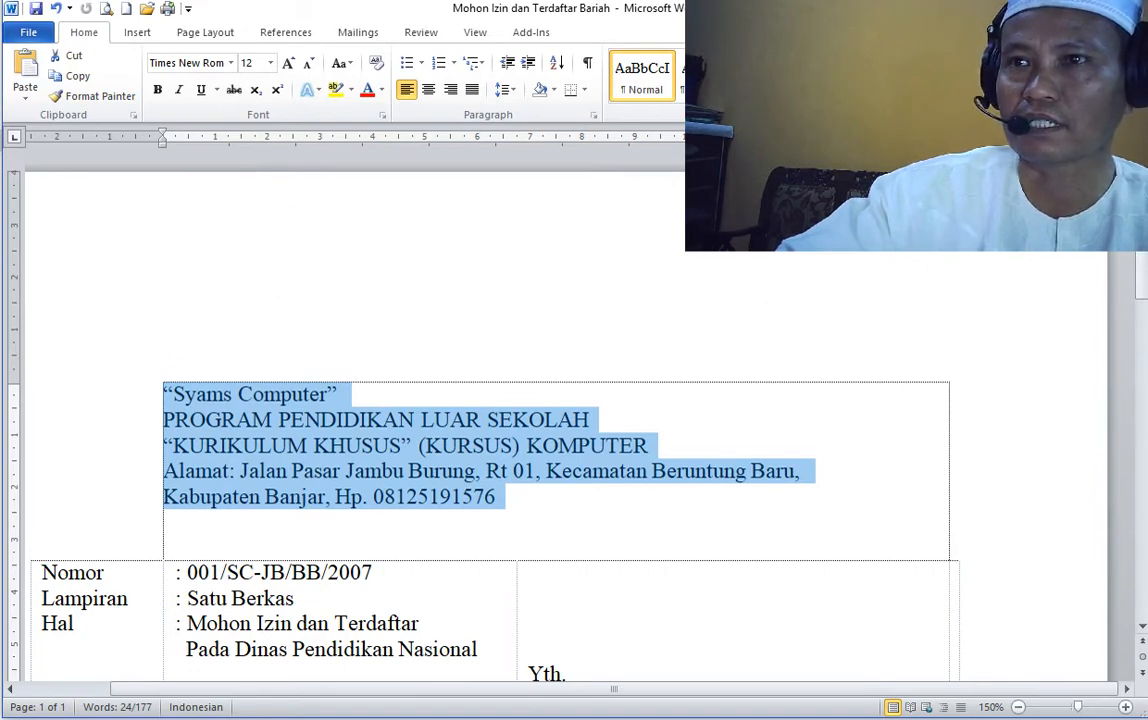
click(428, 90)
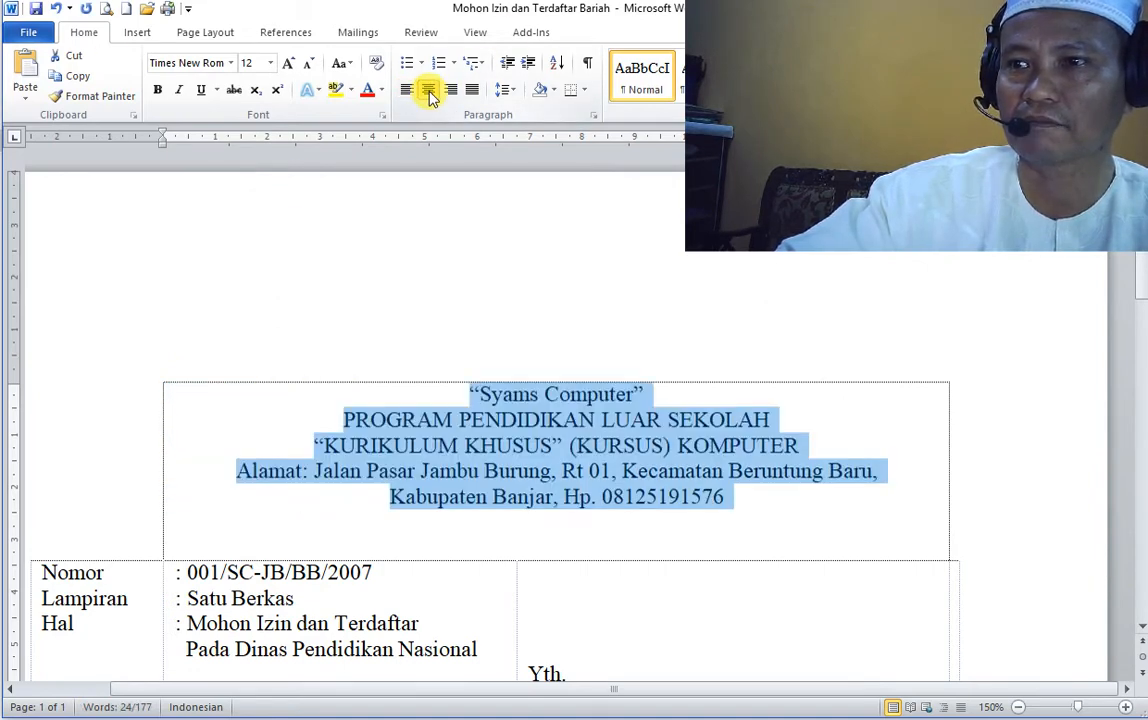
Add a top border to the letterhead's "Alamat" address paragraph, below the "KURIKULUM KHUSUS" line.
click(340, 468)
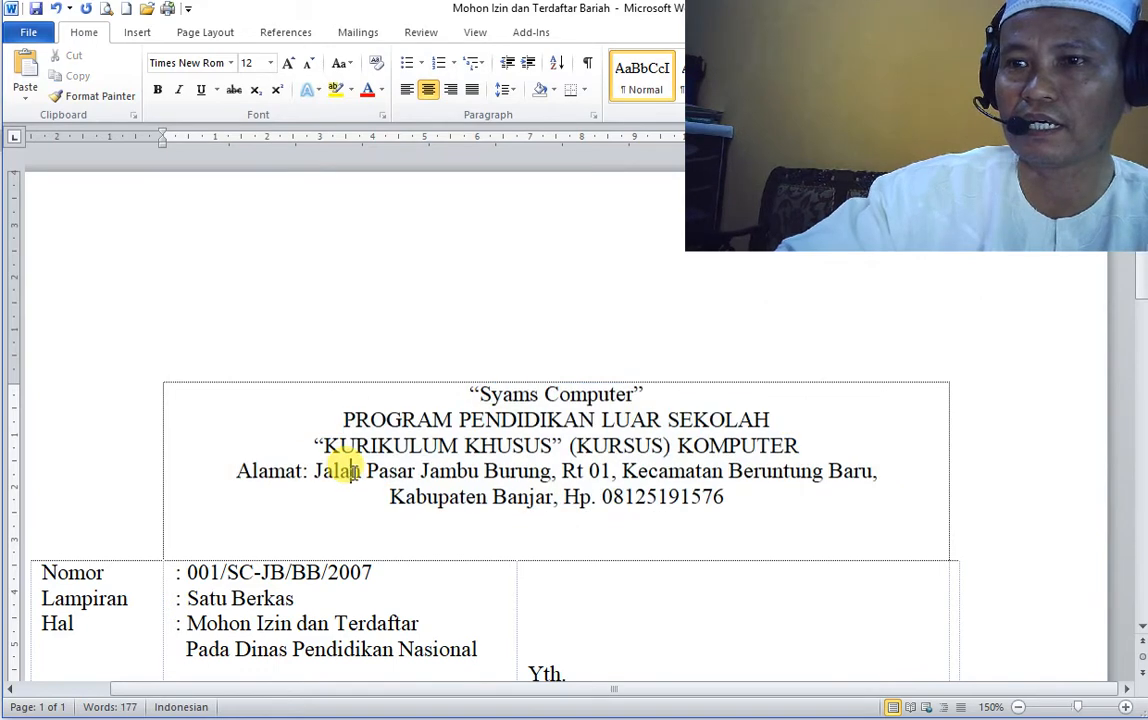
click(586, 92)
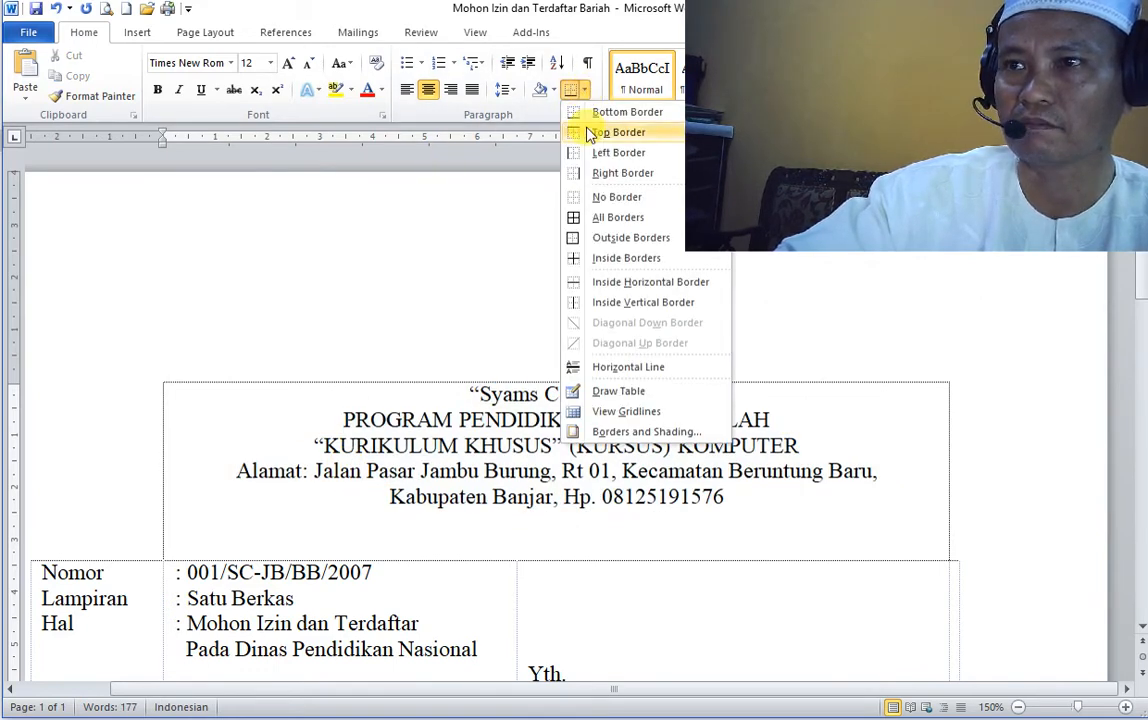
click(612, 132)
click(430, 503)
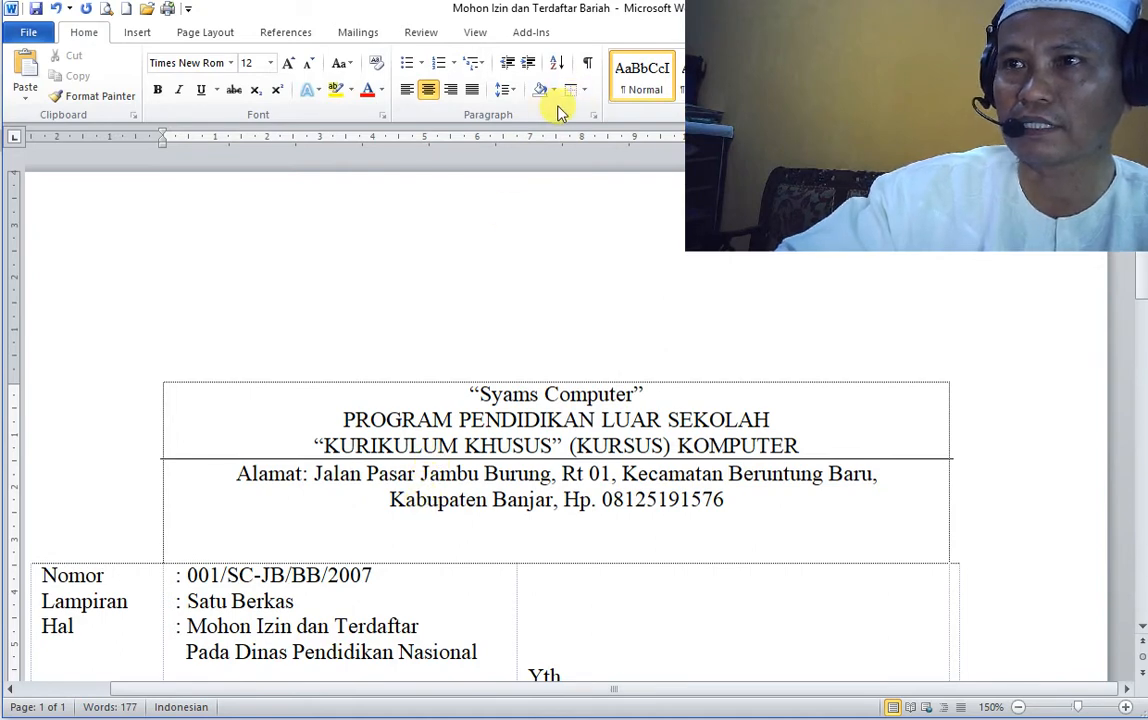
Add a 3 pt thick-and-thin double-line bottom border to the letterhead's address paragraph, below the "Kabupaten Banjar" line.
click(586, 92)
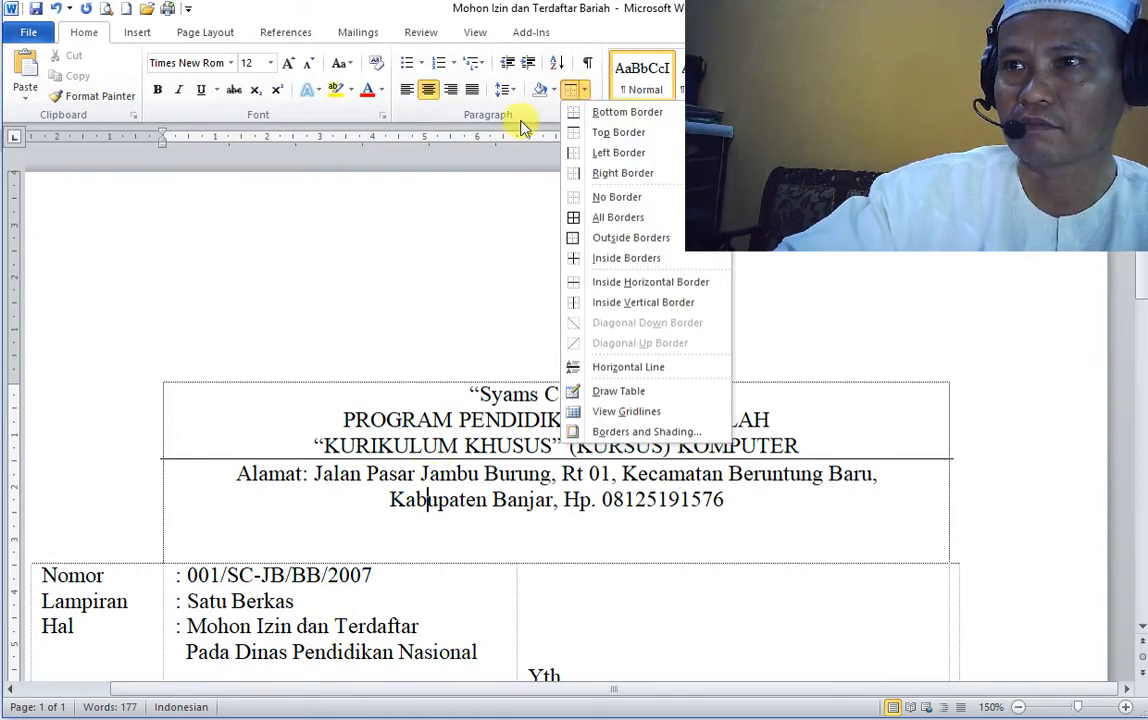
click(590, 112)
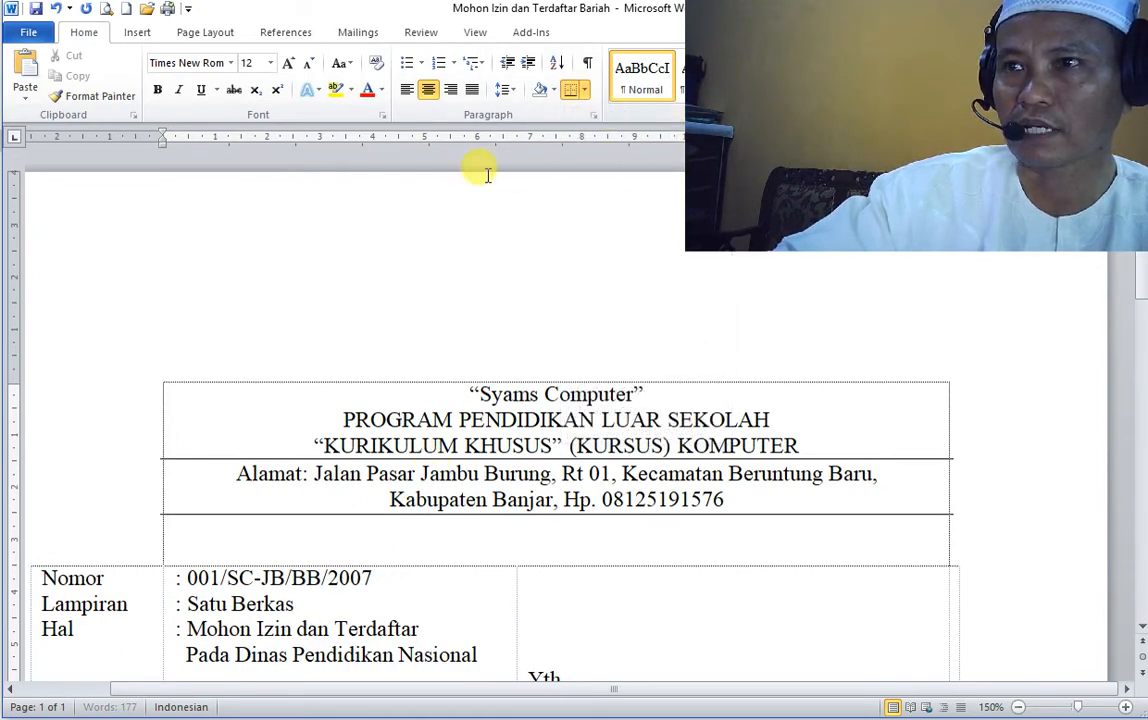
click(583, 95)
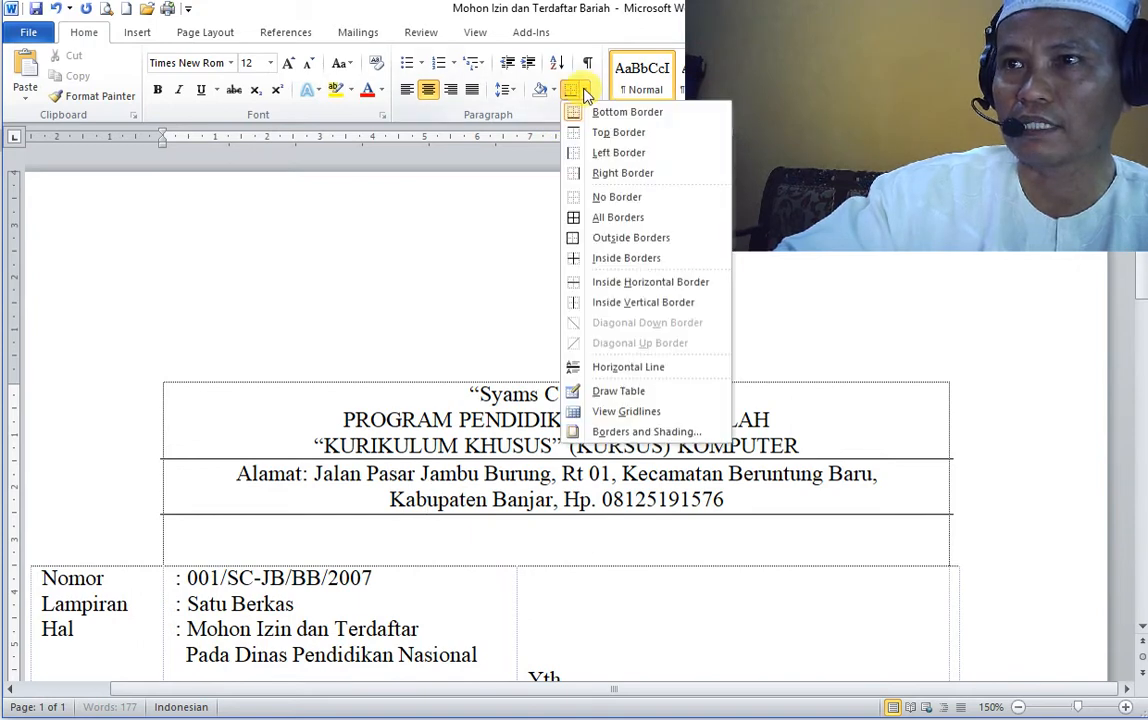
click(629, 438)
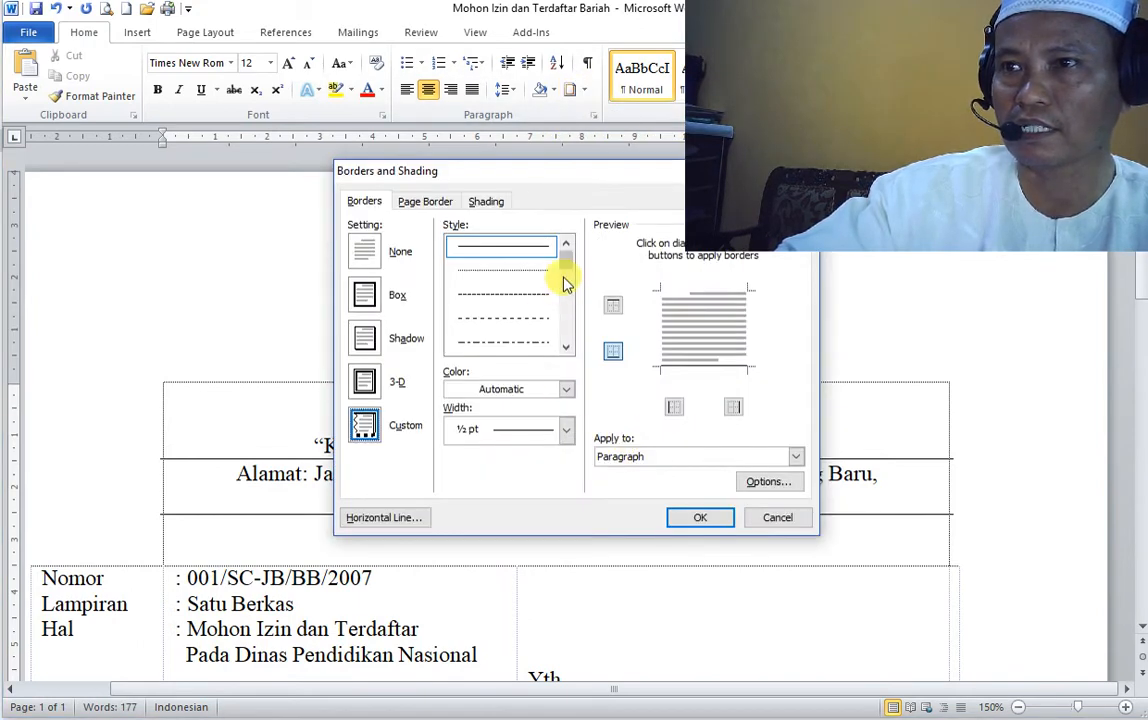
drag(565, 265, 571, 287)
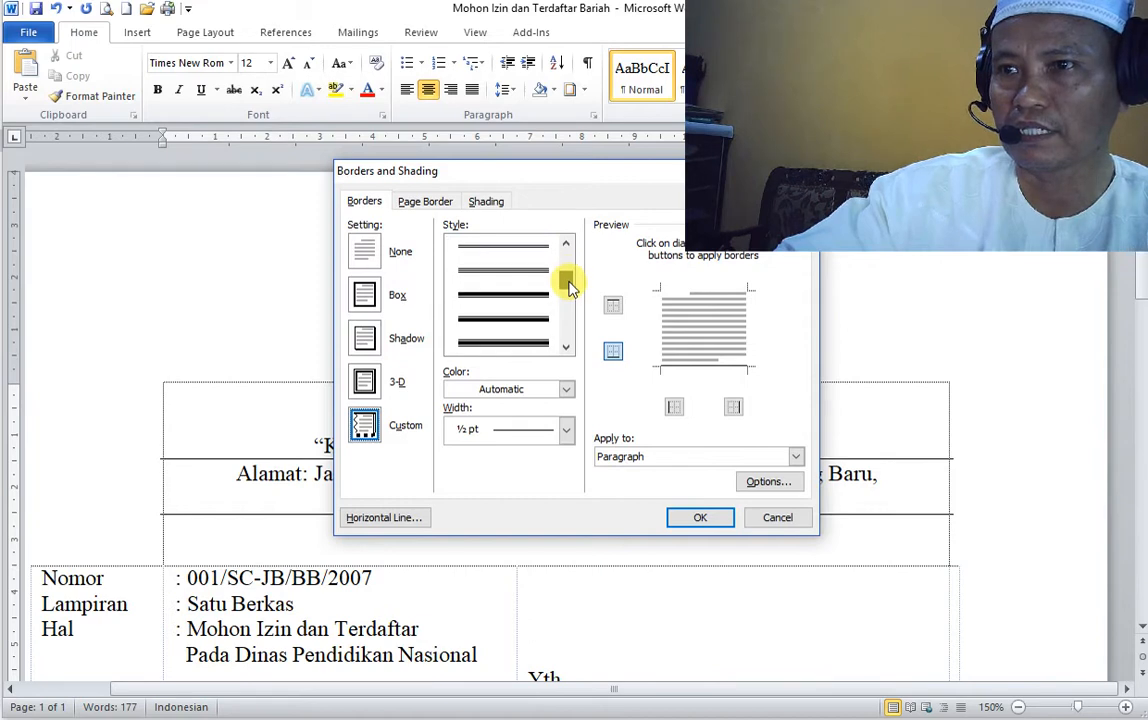
click(510, 298)
scroll(507, 300, up, 2)
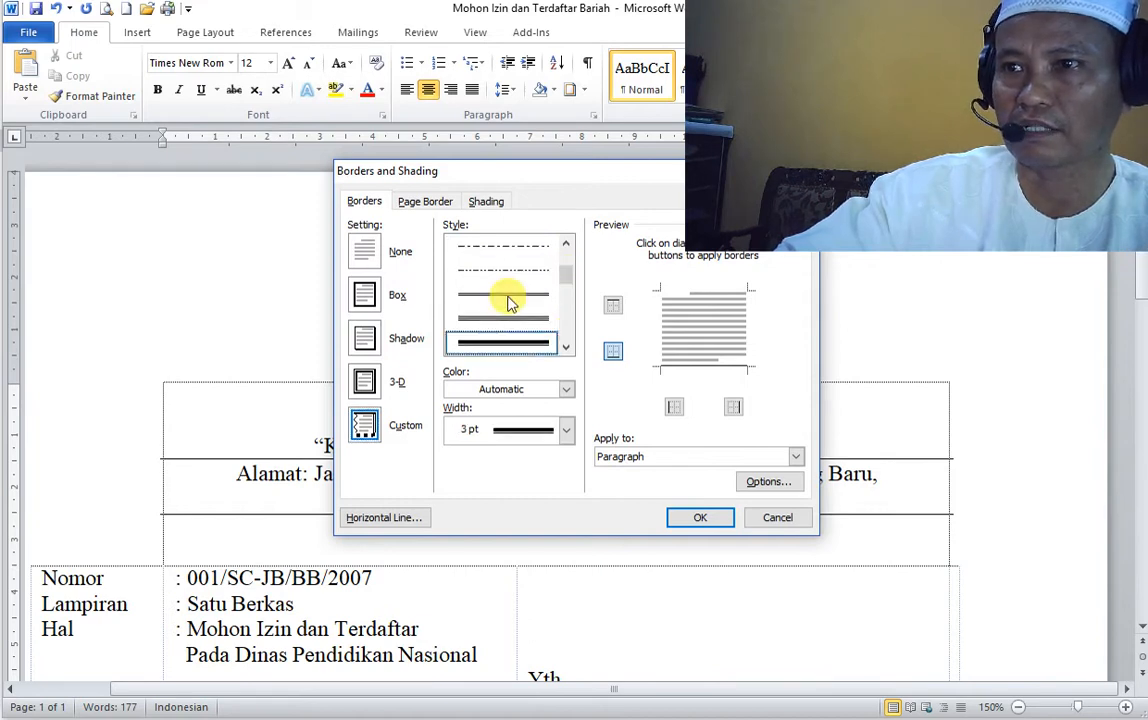
click(700, 517)
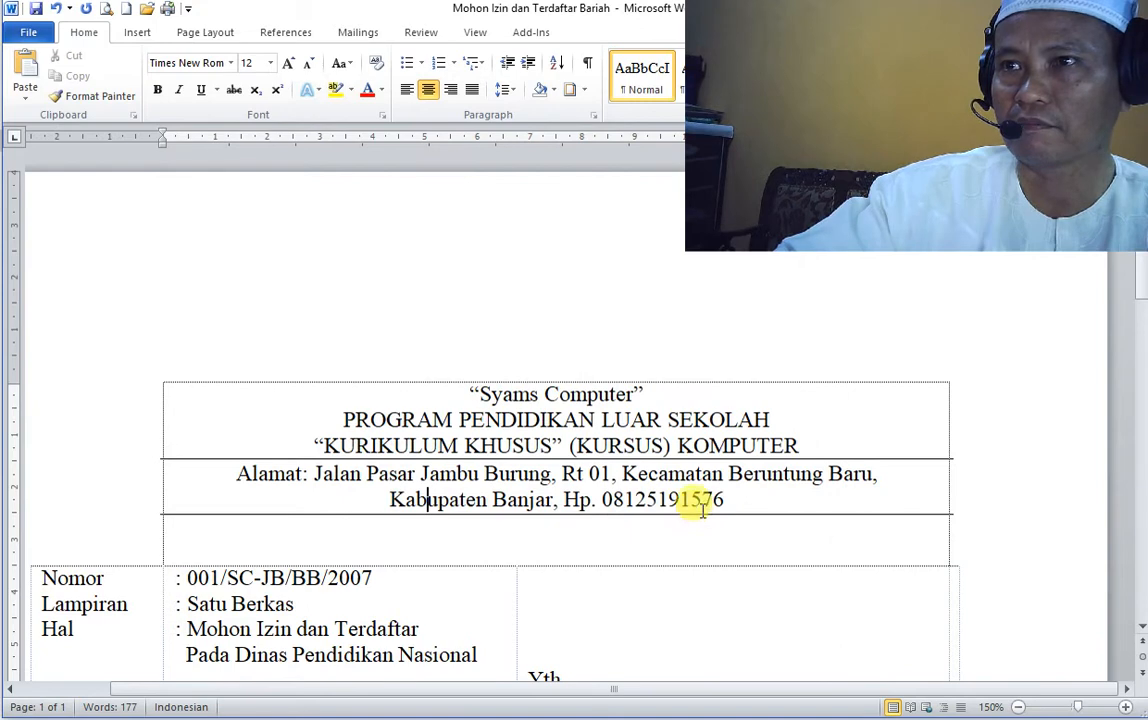
click(585, 92)
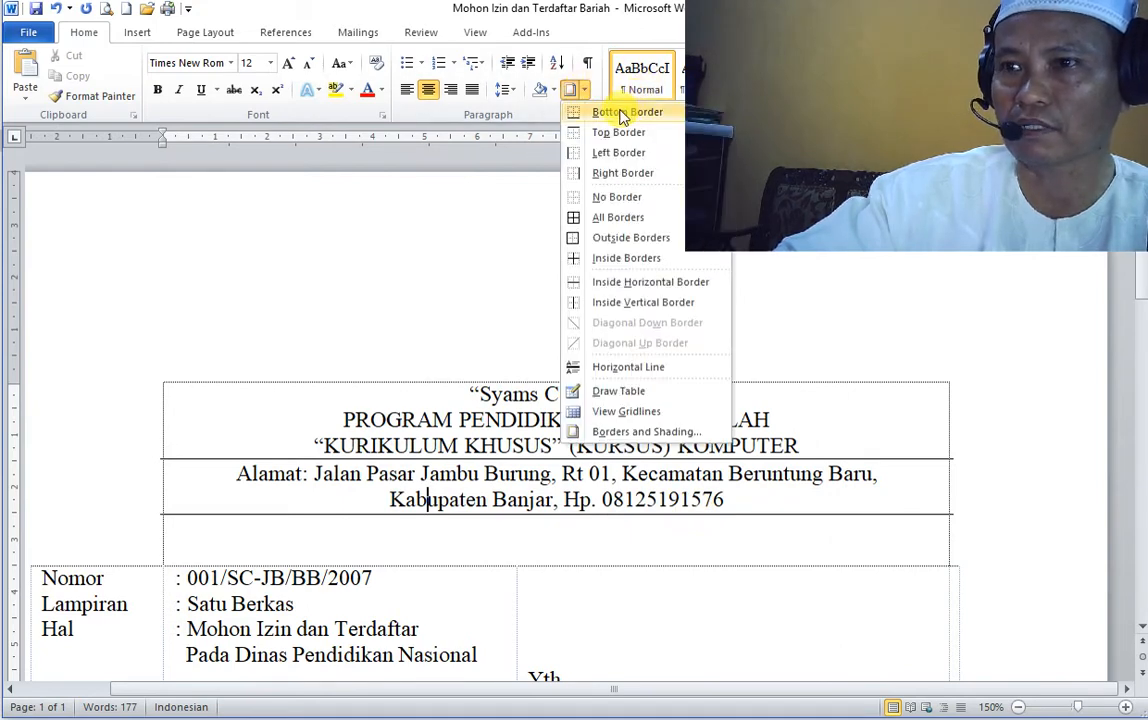
click(622, 114)
Format the letterhead title "Syams Computer" as 20 pt, bold and blue.
scroll(499, 585, down, 2)
scroll(430, 410, up, 1)
drag(455, 261, 655, 252)
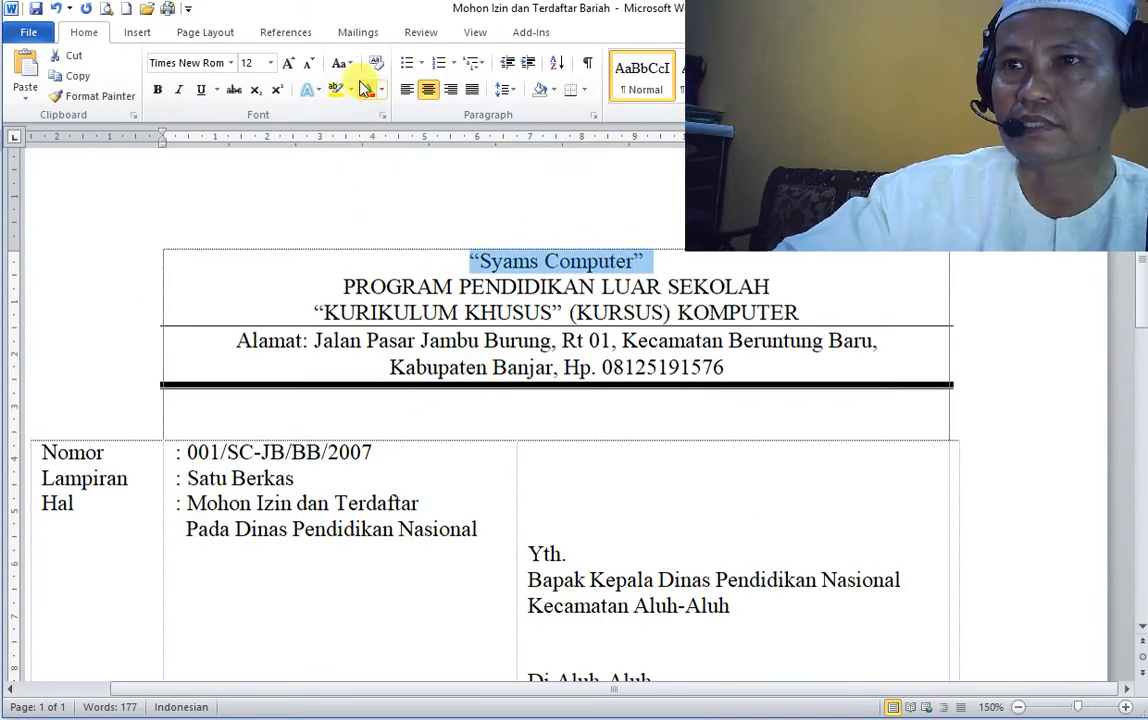
click(289, 64)
click(289, 64)
click(289, 64)
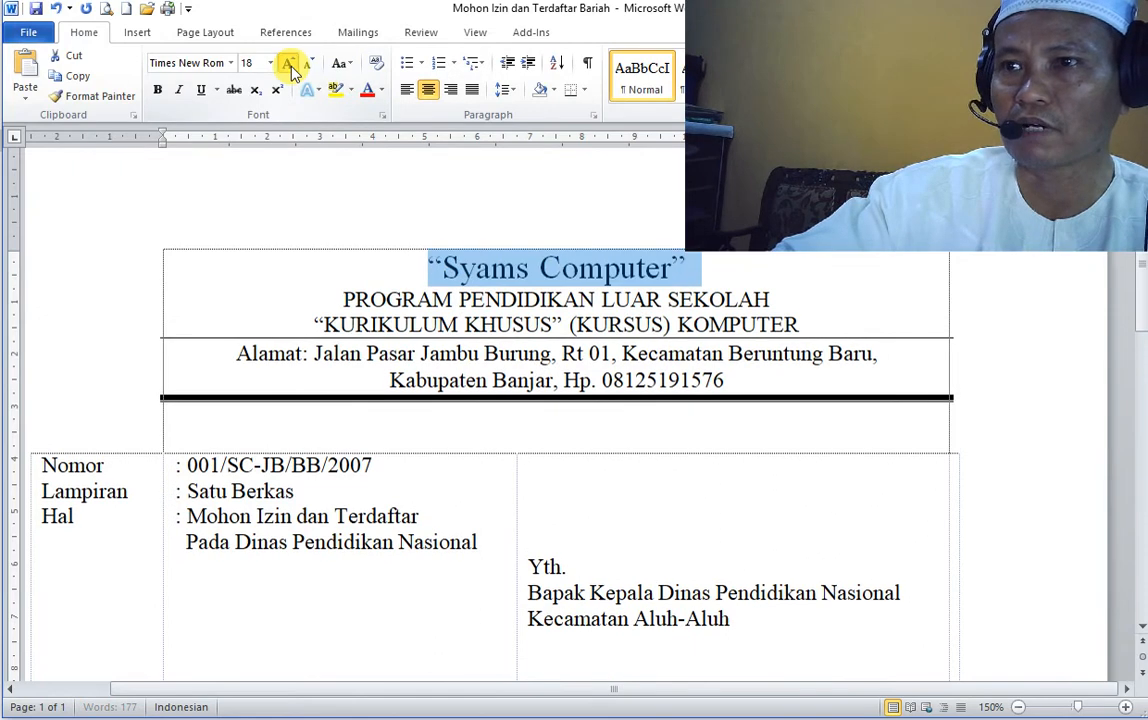
click(289, 64)
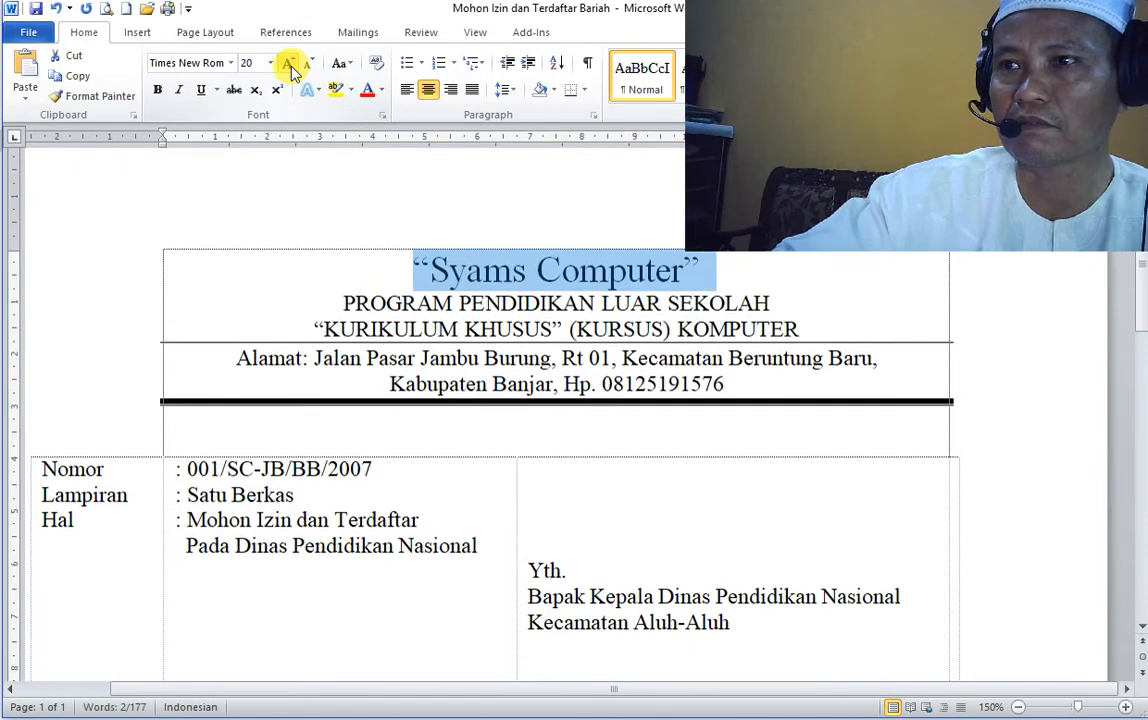
click(160, 92)
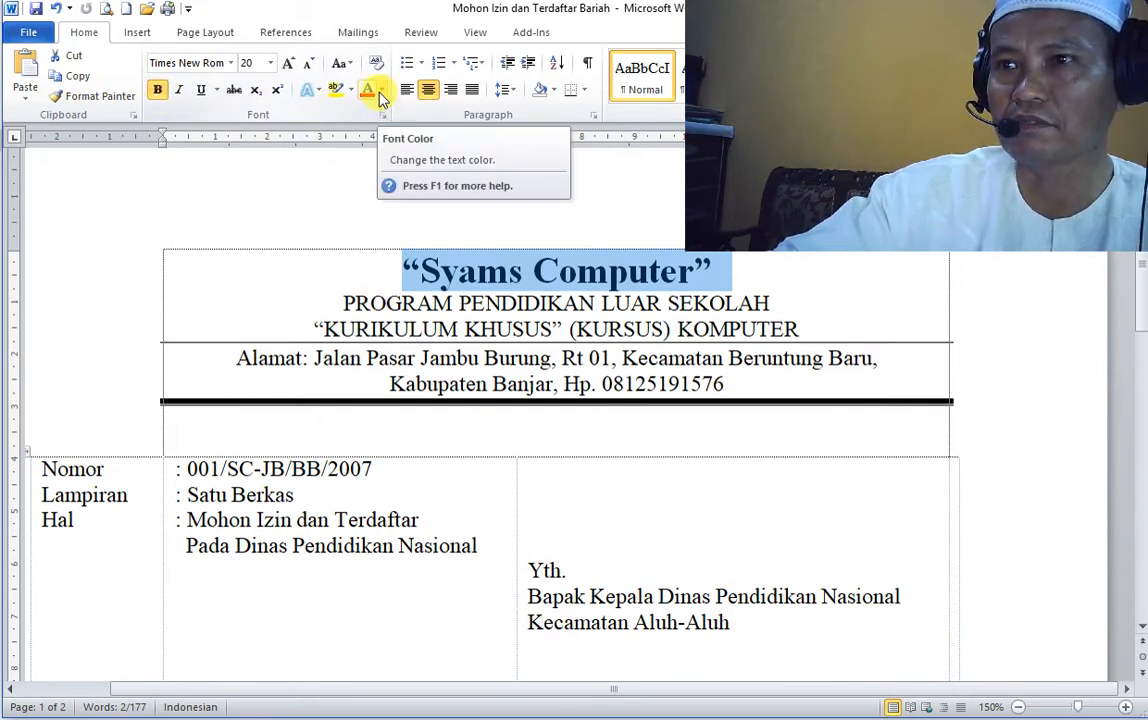
click(381, 91)
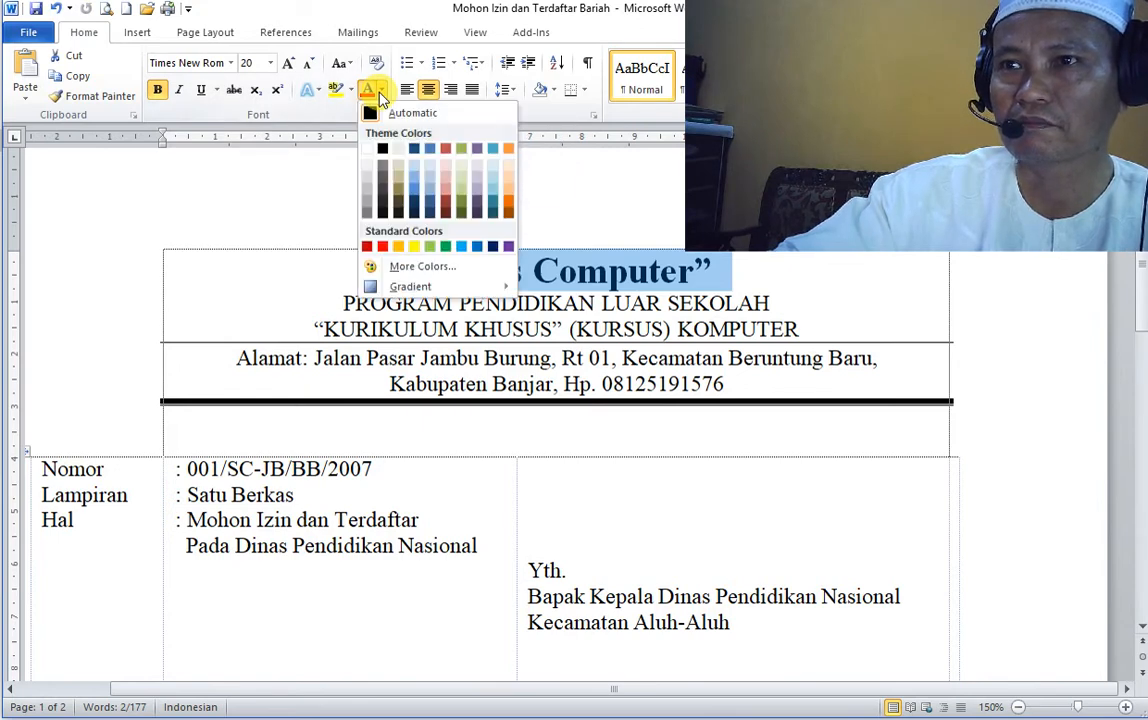
click(477, 247)
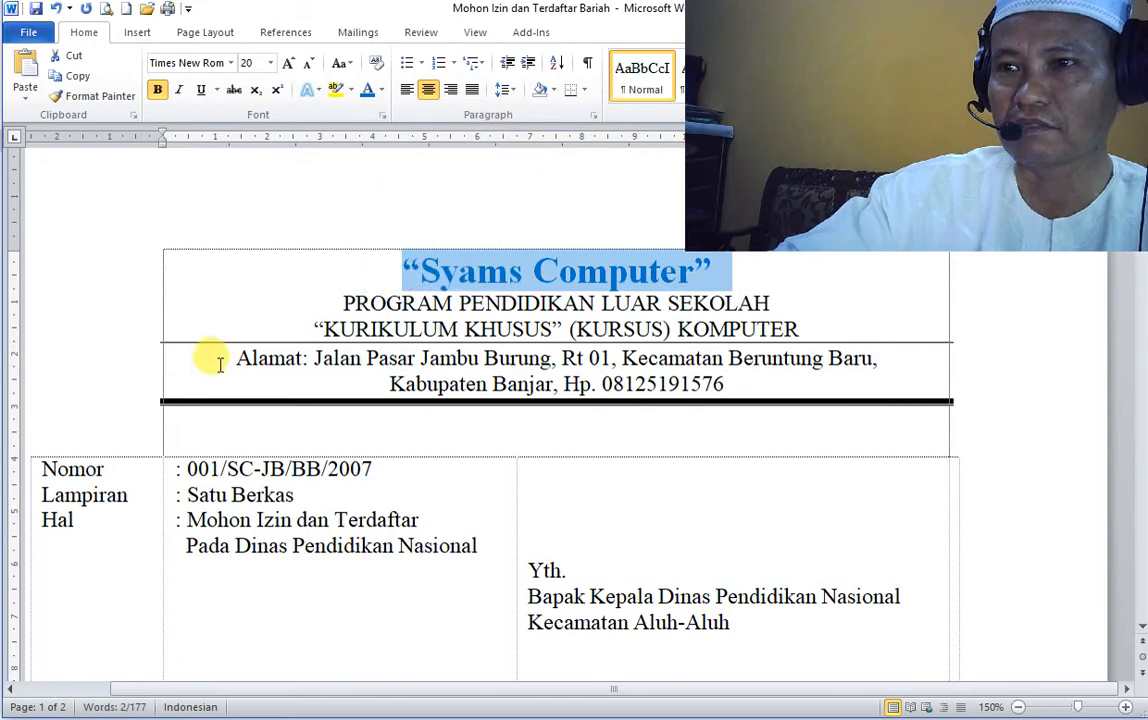
Make the letterhead line "PROGRAM PENDIDIKAN LUAR SEKOLAH" bold and enlarge it by two font-size steps.
click(122, 308)
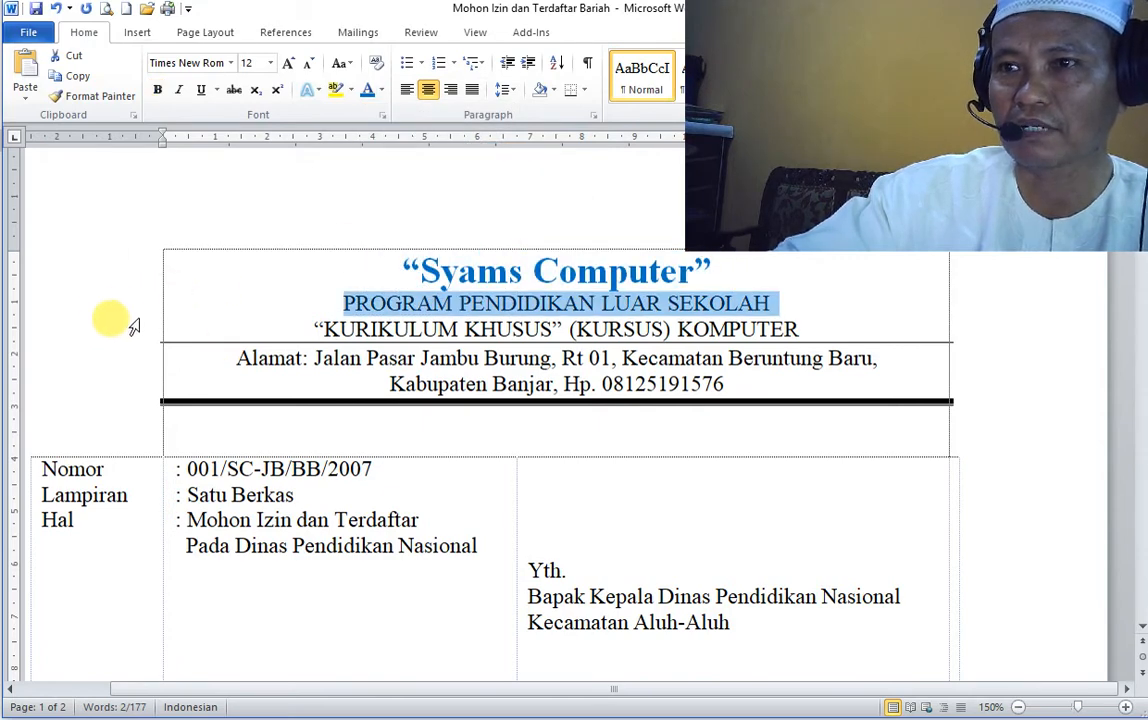
click(157, 90)
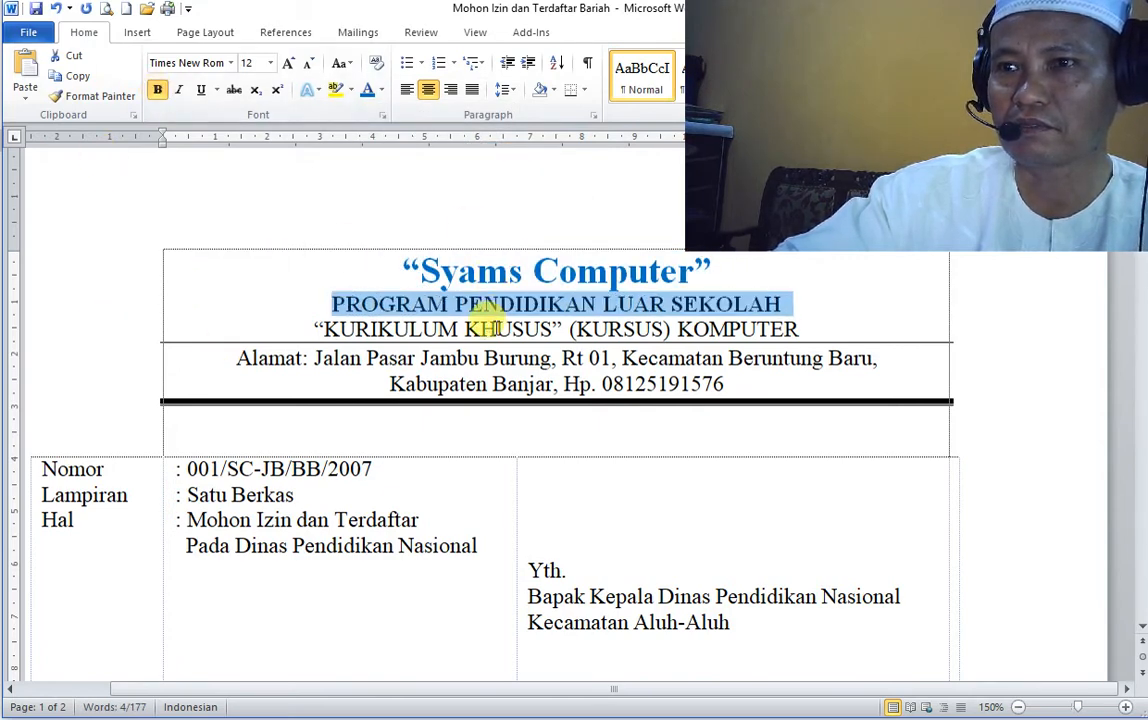
click(440, 329)
drag(330, 302, 738, 295)
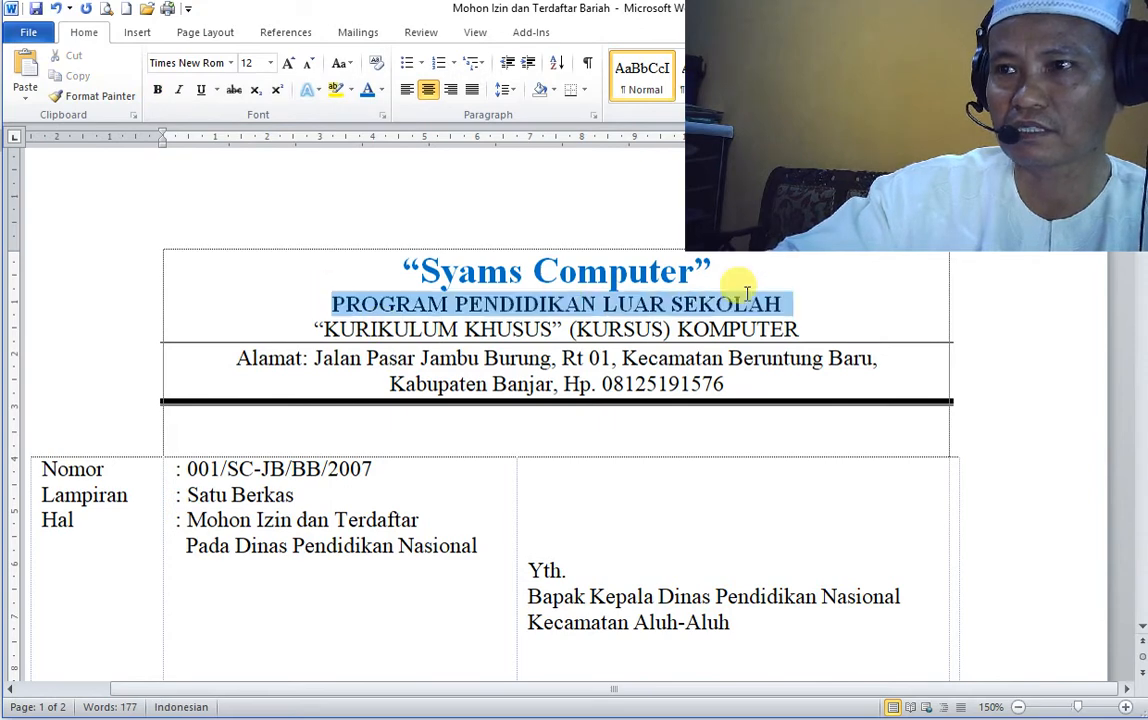
click(157, 90)
click(288, 63)
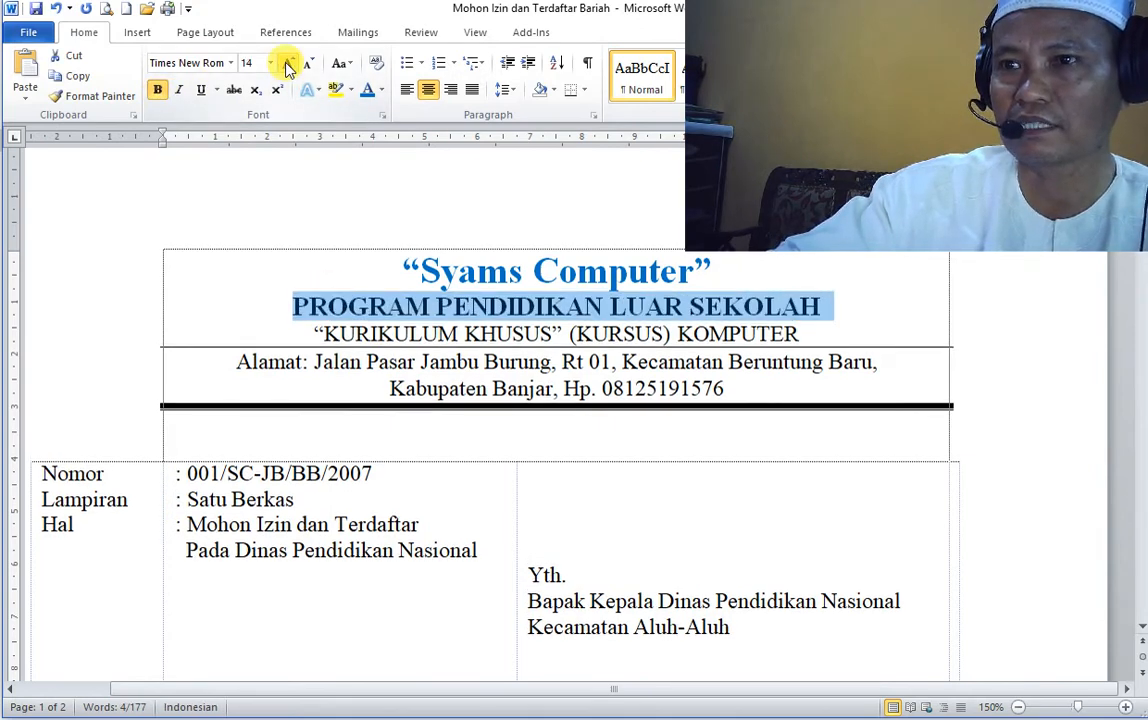
click(288, 63)
click(332, 425)
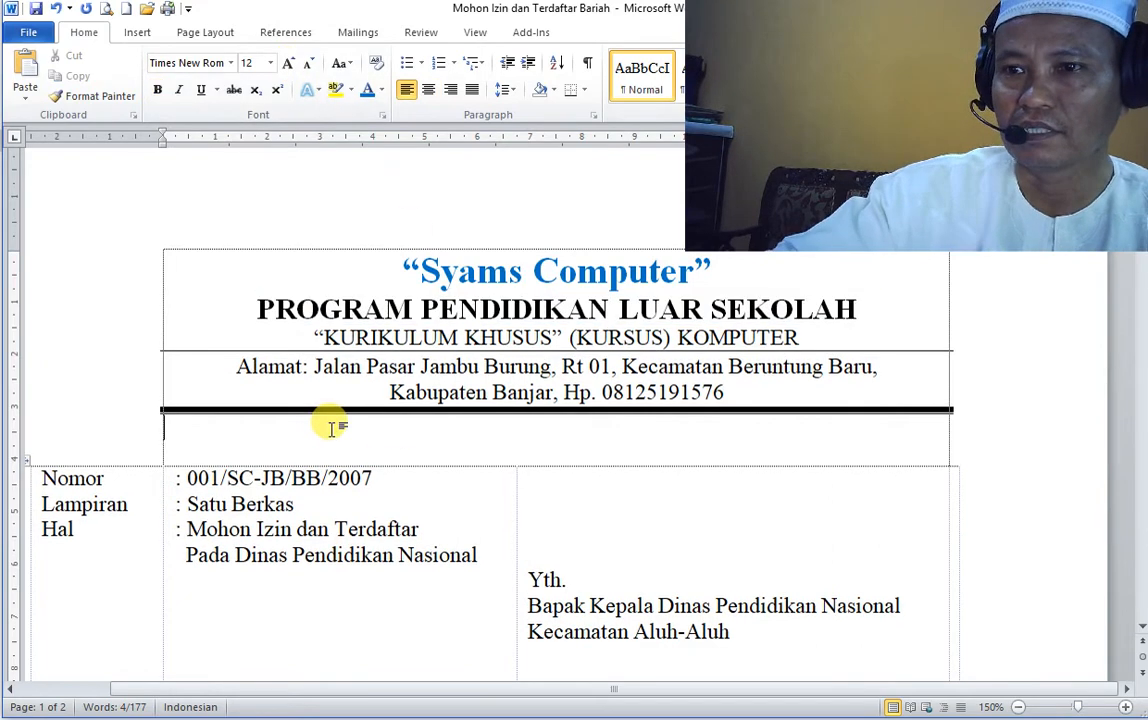
Bold the "Hal" subject text "Mohon Izin dan Terdaftar Pada Dinas Pendidikan Nasional" in the details table.
scroll(336, 428, down, 3)
drag(188, 396, 446, 408)
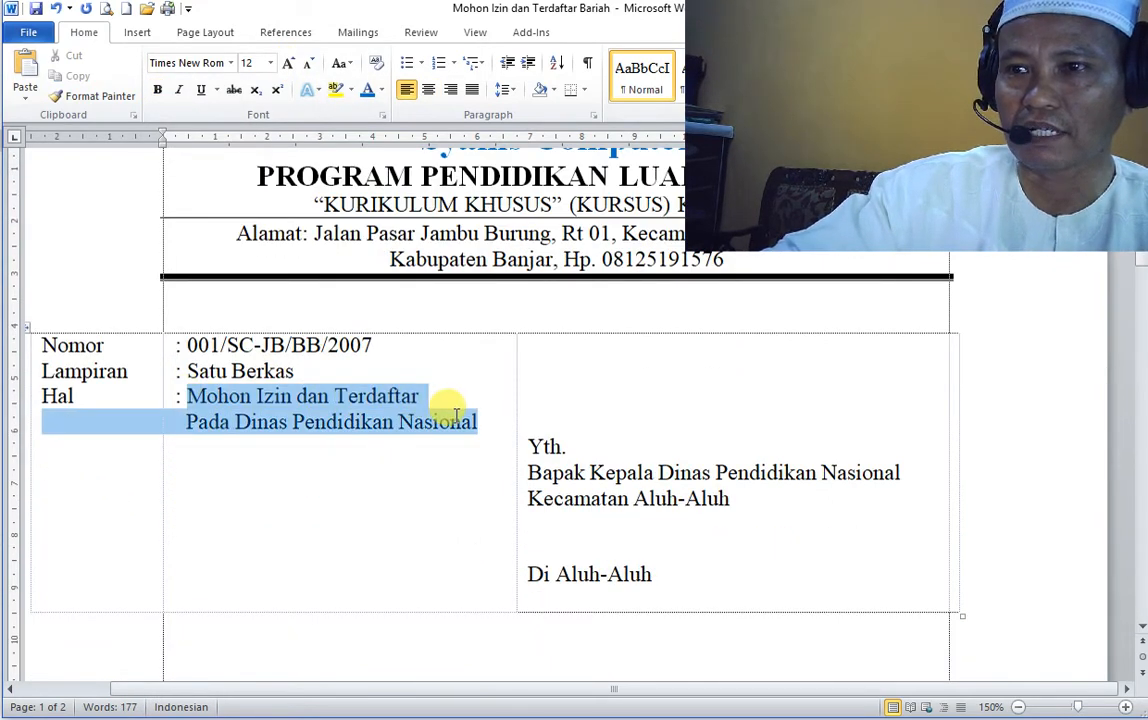
click(160, 90)
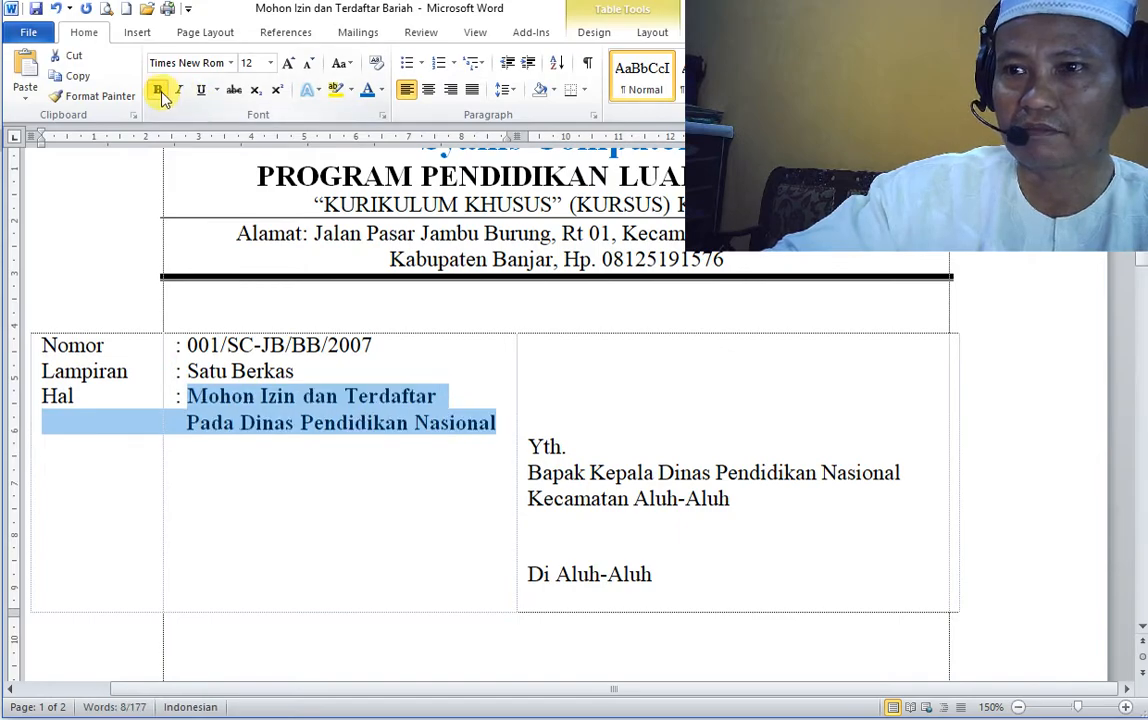
click(559, 484)
scroll(577, 500, down, 3)
scroll(570, 460, down, 4)
scroll(552, 478, up, 2)
drag(104, 308, 295, 302)
Shift the details table's middle column divider about 1.5 cm and its left edge about 1.3 cm to the right.
scroll(320, 307, up, 5)
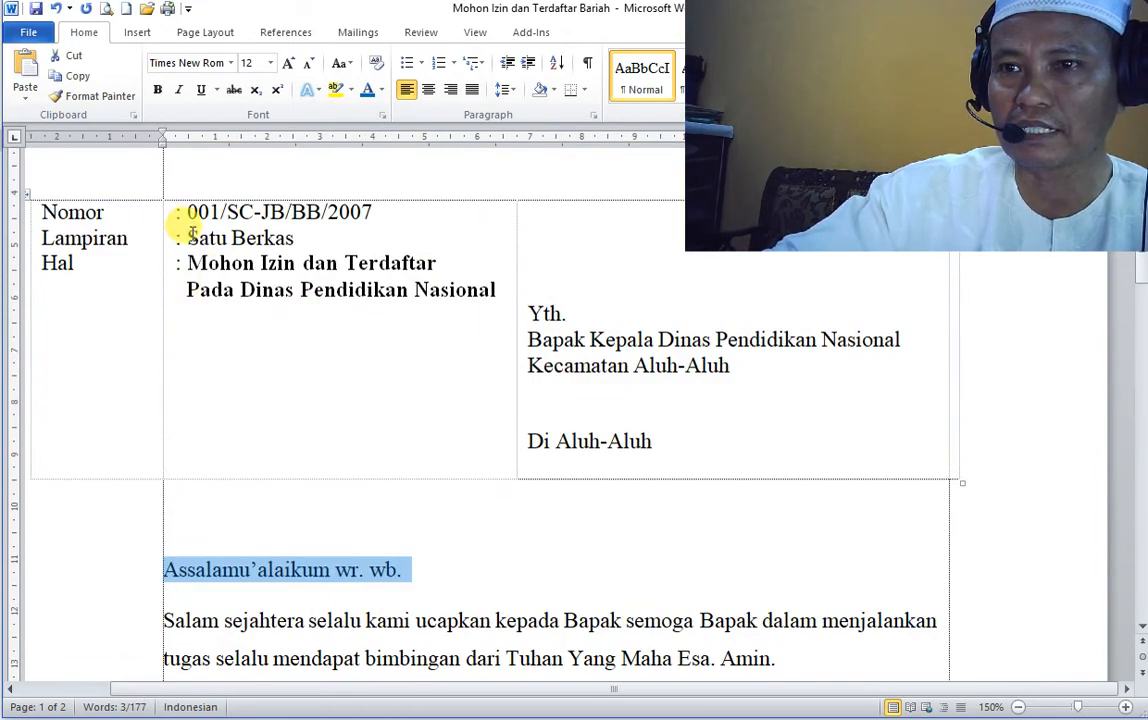
scroll(277, 450, down, 2)
scroll(277, 445, up, 2)
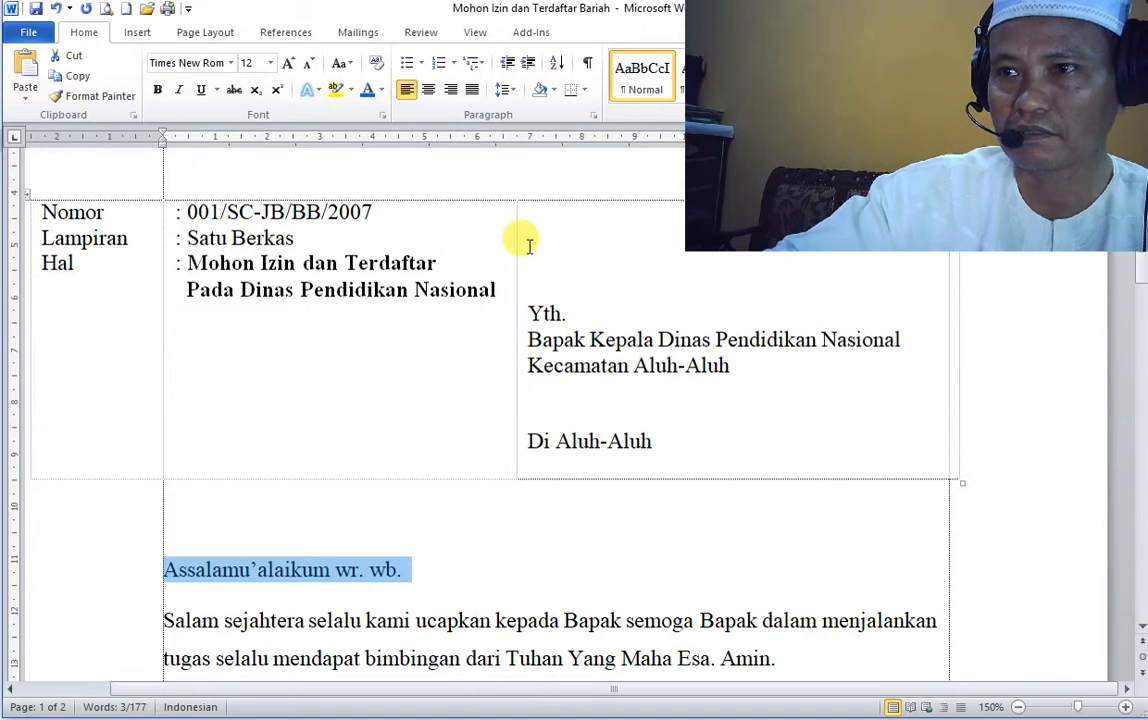
drag(516, 247, 595, 248)
drag(28, 282, 95, 282)
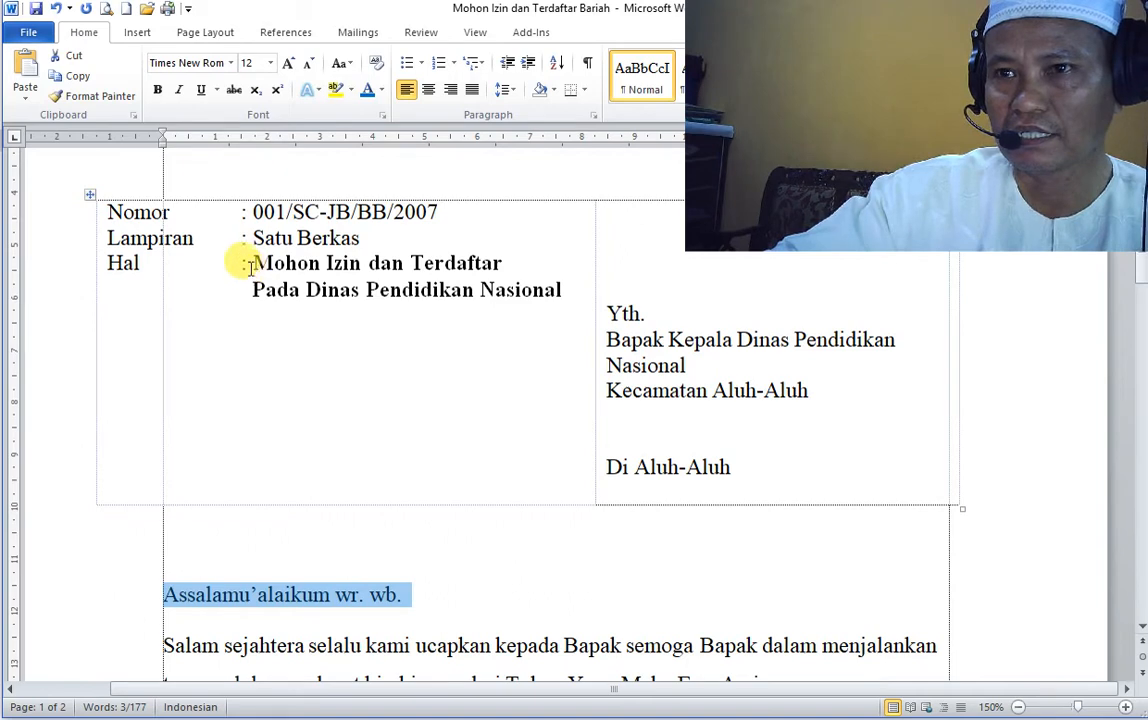
Insert seven blank lines above "Nomor" in the table's details cell.
click(110, 213)
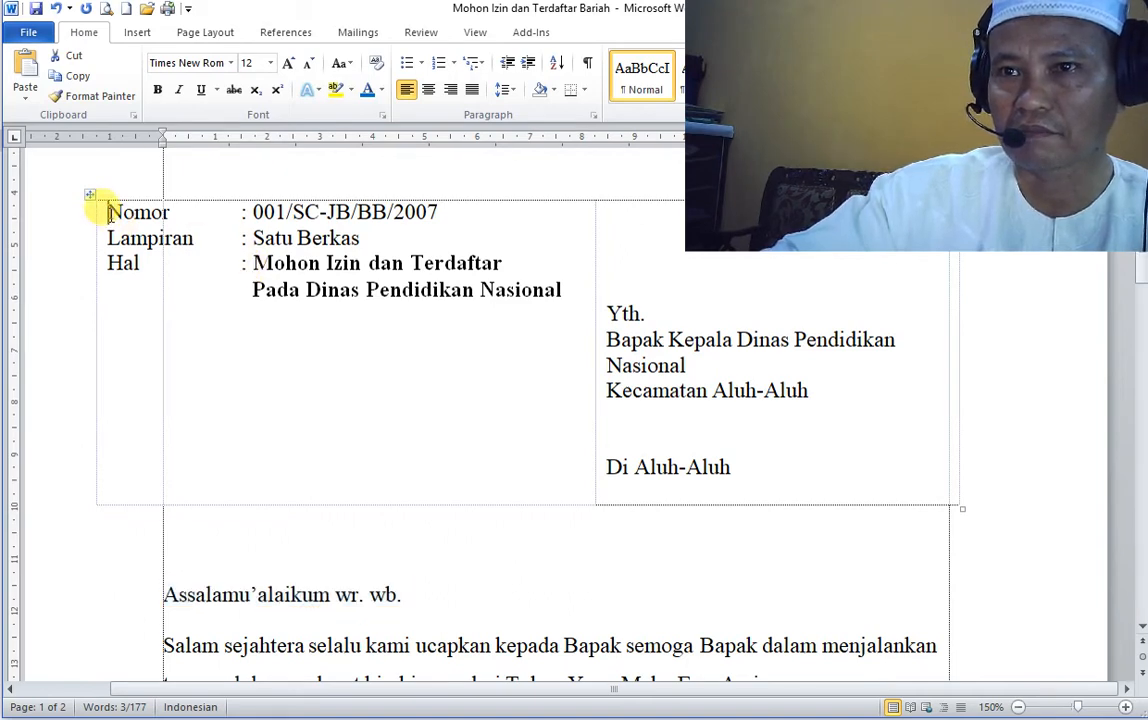
key(Return)
key(Return)
key(Return)
key(Return)
key(Return)
key(Return)
key(Return)
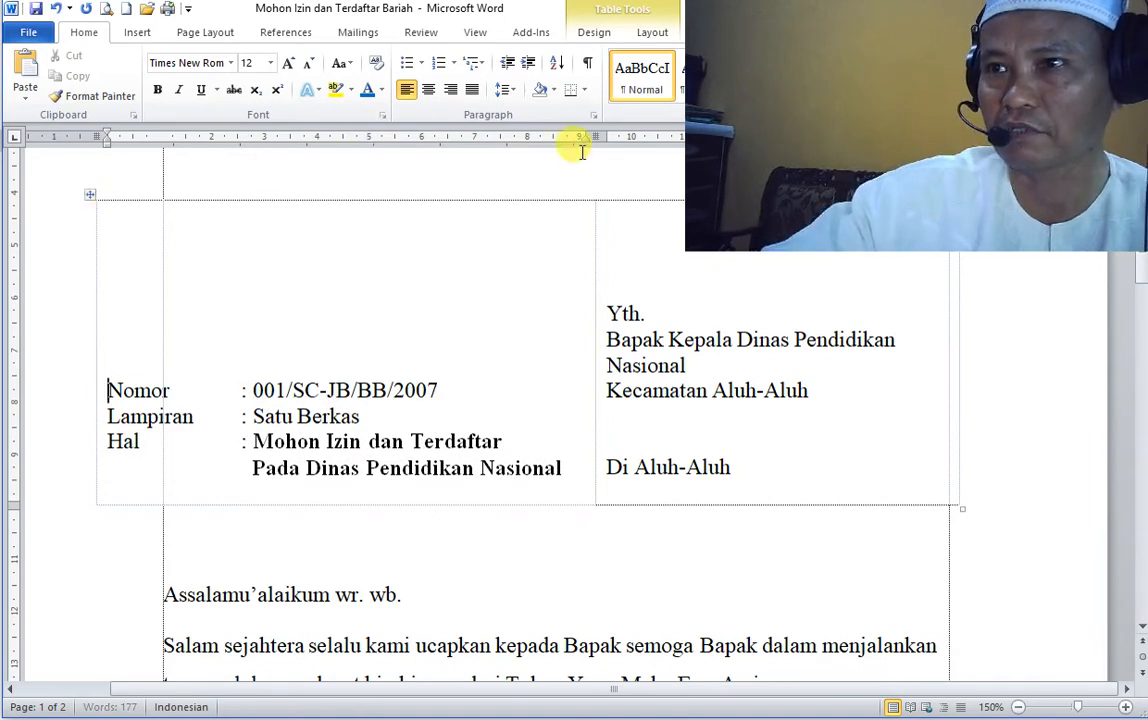
Remove three blank lines above "Yth." in the table's addressee cell.
click(629, 211)
key(Delete)
key(Delete)
key(Delete)
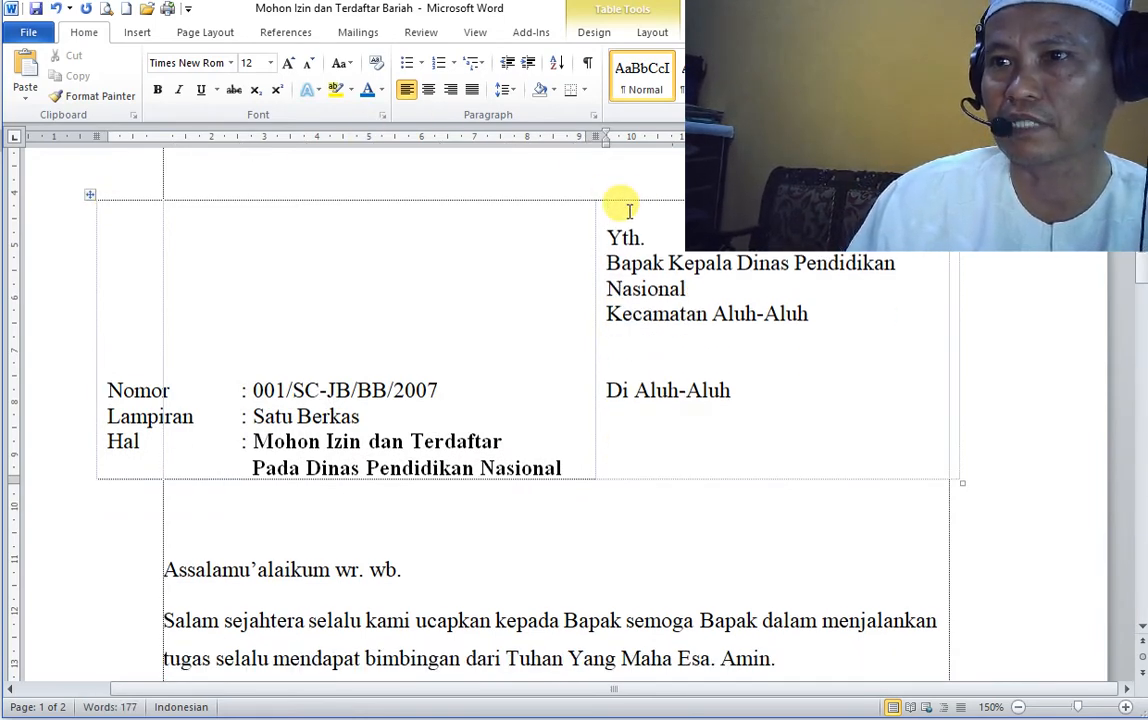
Indent the letter text from the "Assalamu'alaikum" greeting through the closing signature block by about 1.75 cm, in line with the subject text.
scroll(245, 525, down, 3)
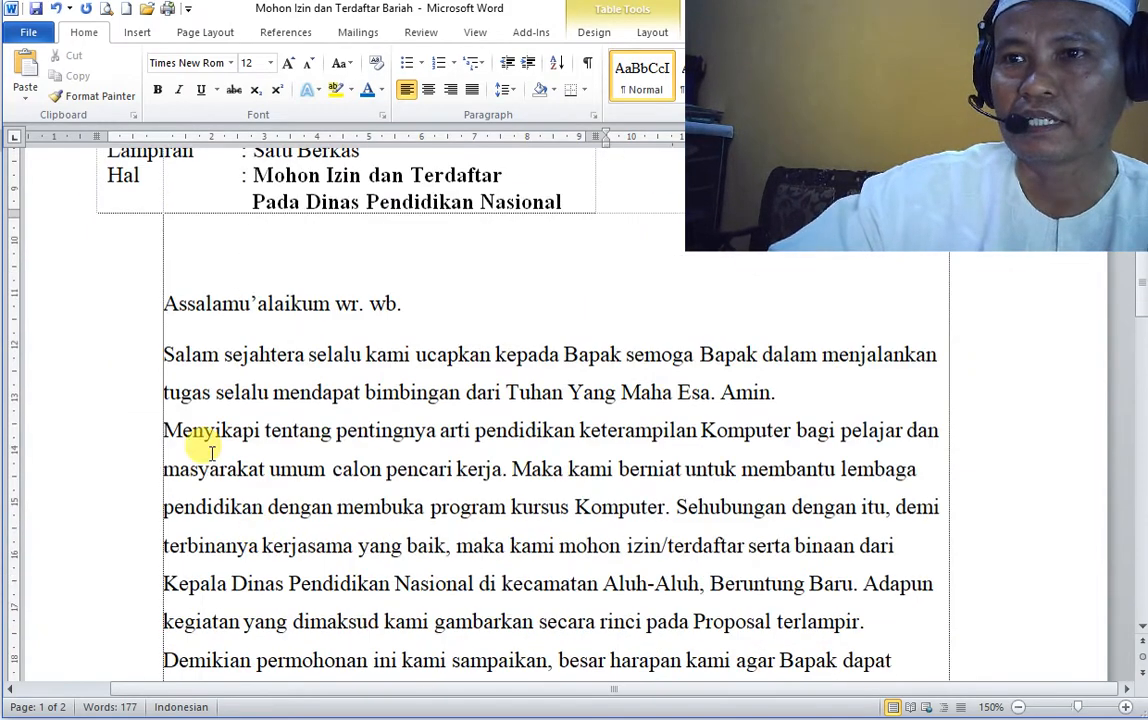
drag(103, 310, 418, 512)
scroll(320, 541, down, 3)
scroll(328, 553, up, 2)
scroll(418, 512, up, 12)
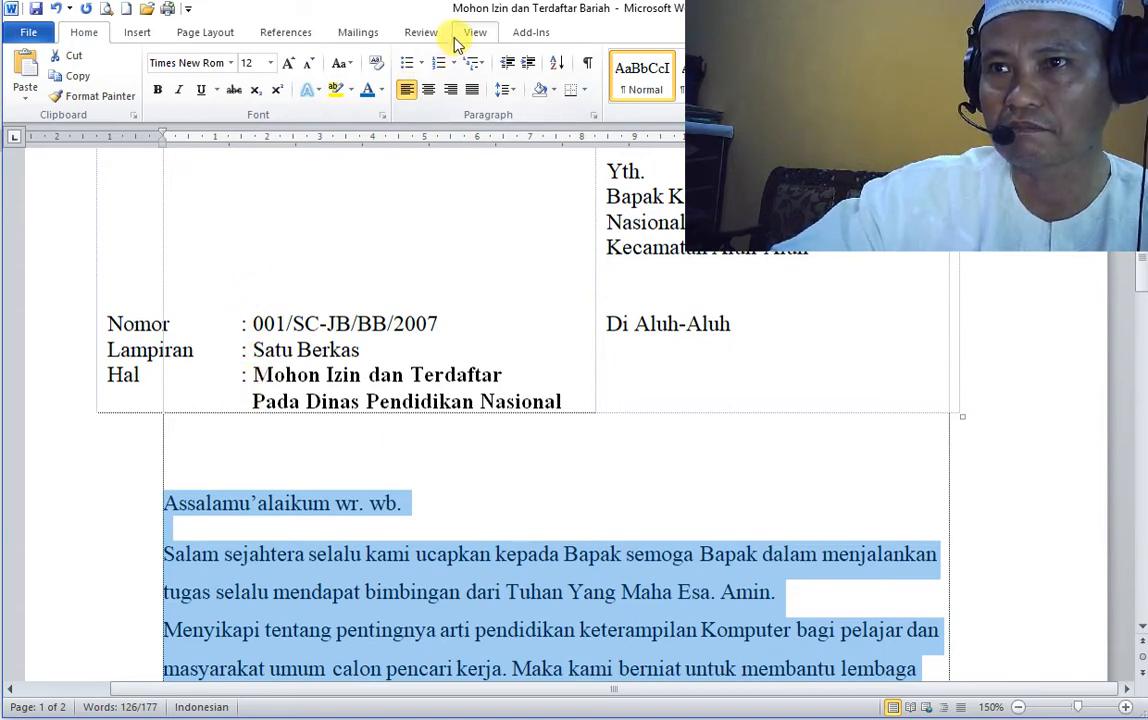
click(531, 67)
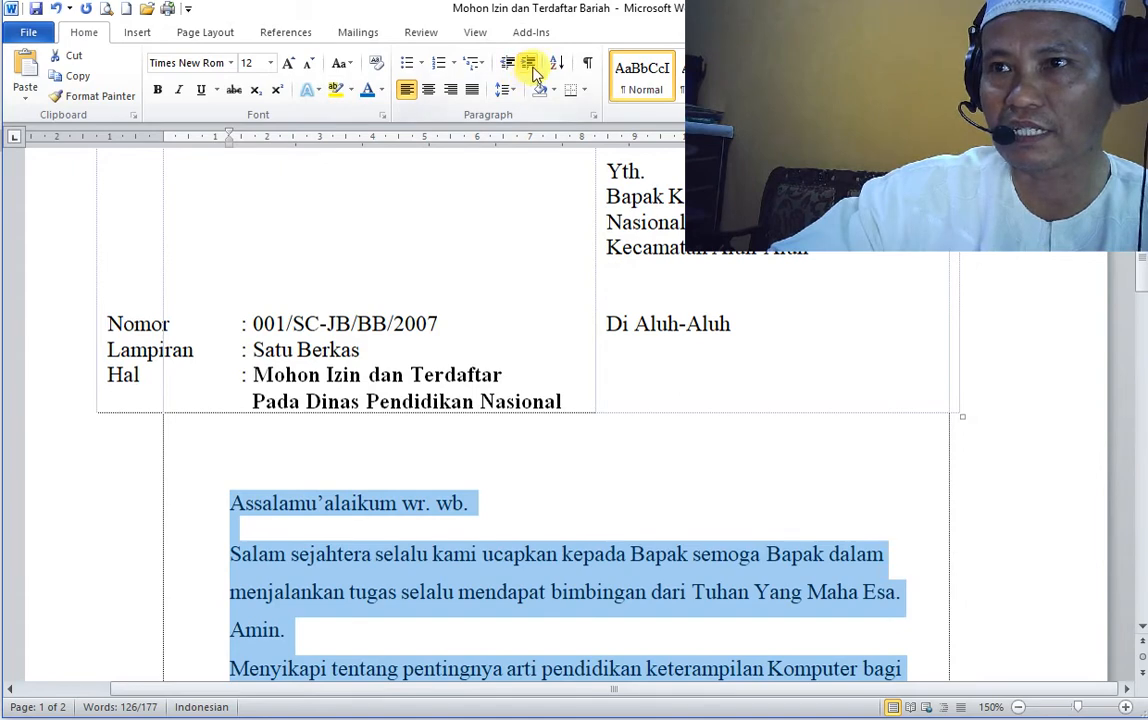
click(530, 66)
click(508, 65)
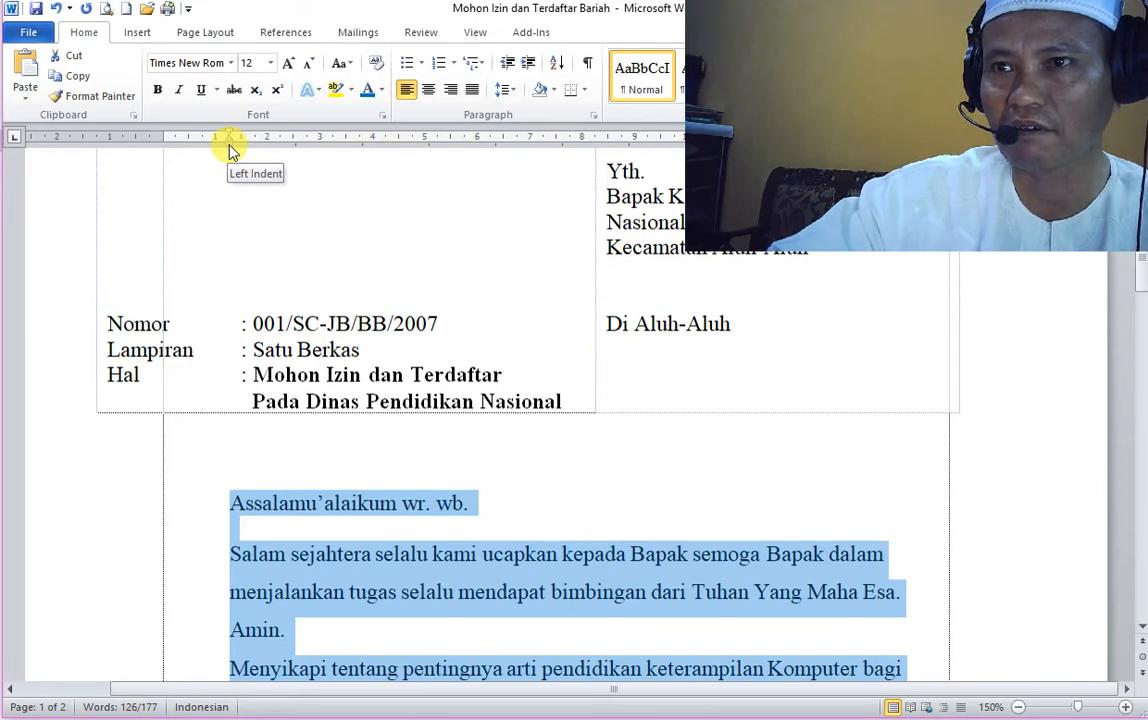
drag(230, 150, 256, 146)
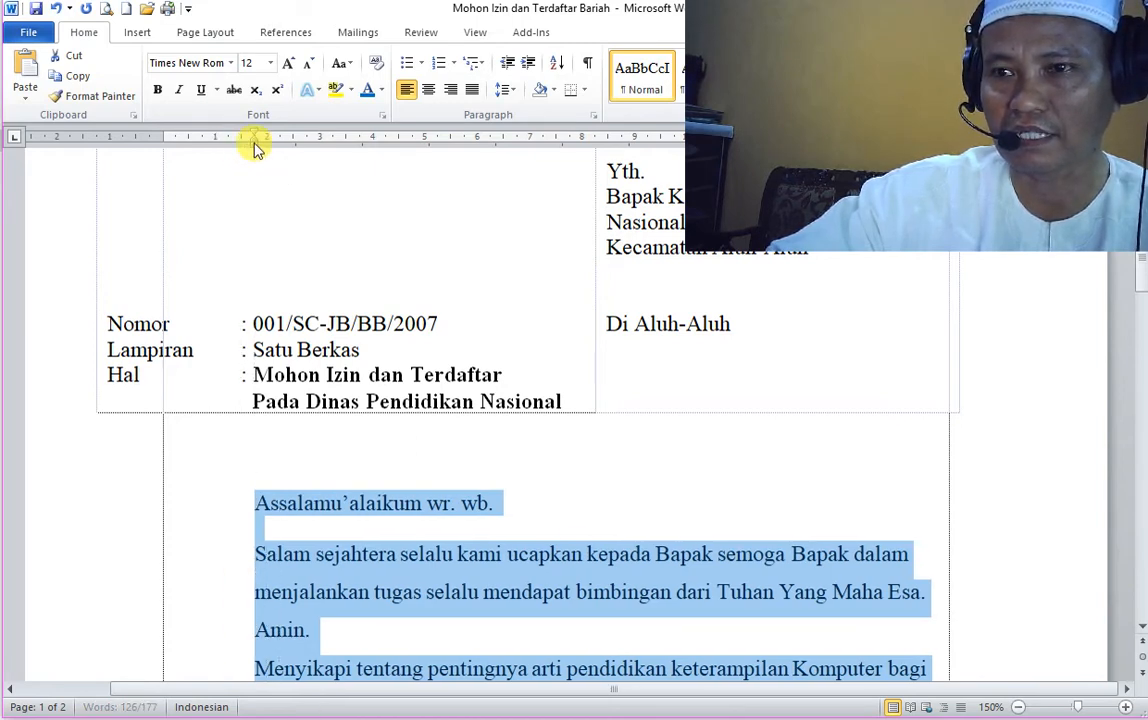
Set single line spacing (1,0) for the letter text from the "Assalamu'alaikum" greeting through the closing signature block.
scroll(440, 503, down, 4)
scroll(440, 505, down, 4)
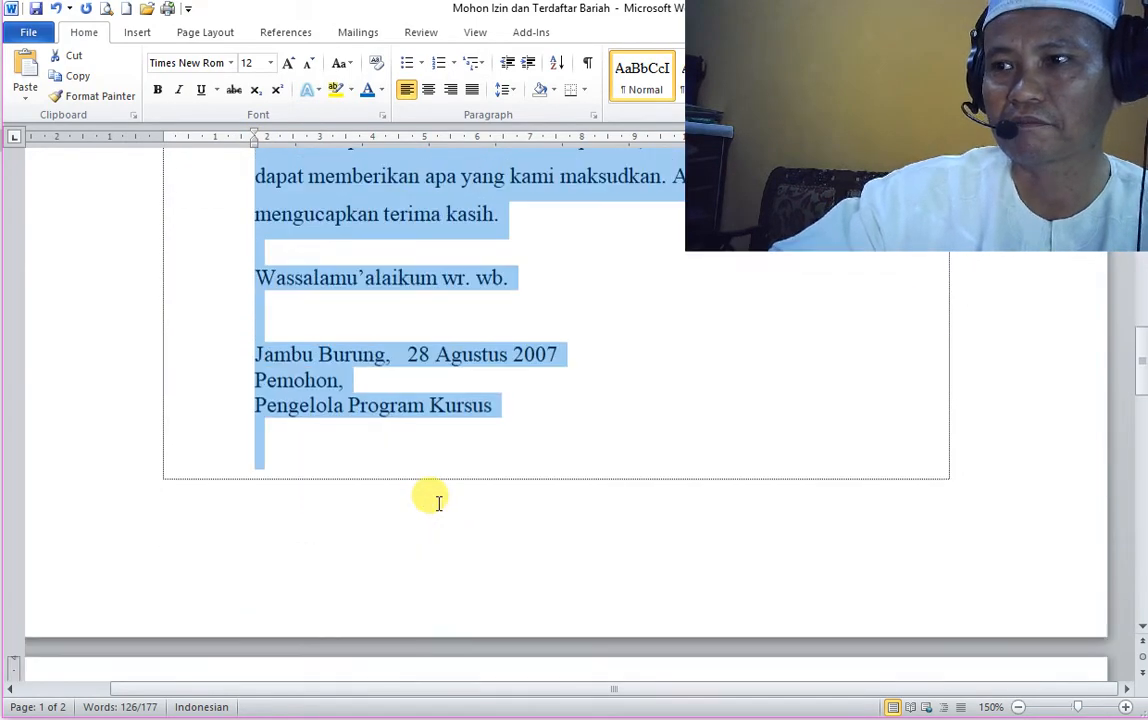
scroll(440, 505, up, 6)
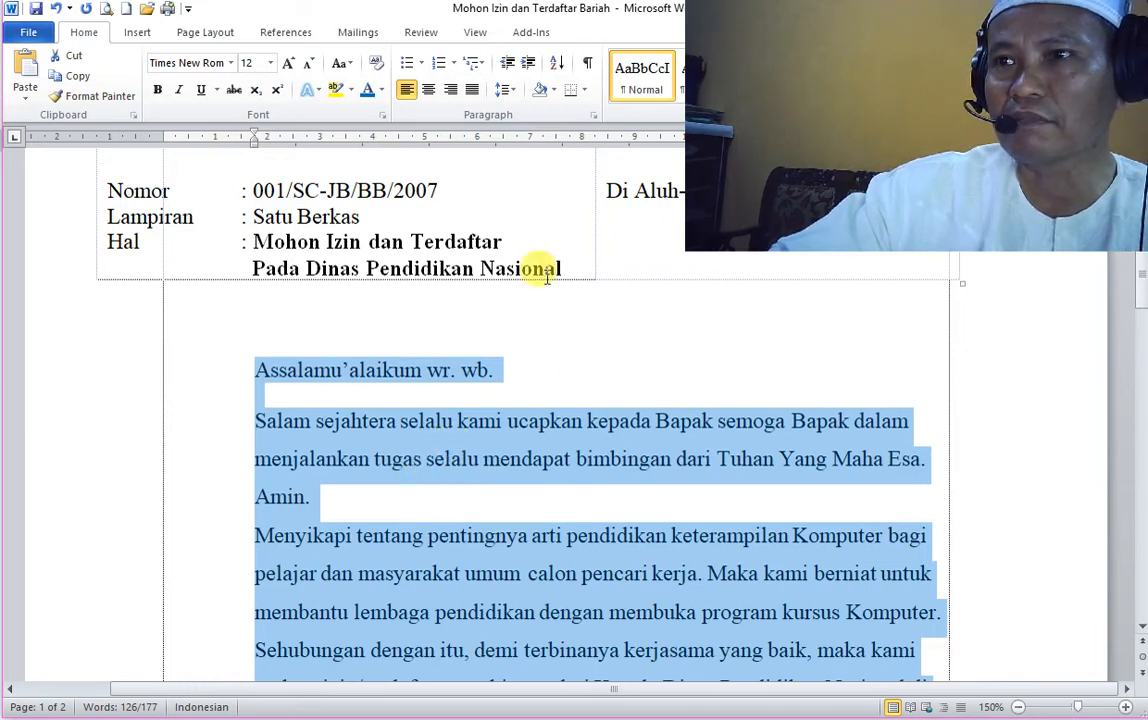
click(510, 90)
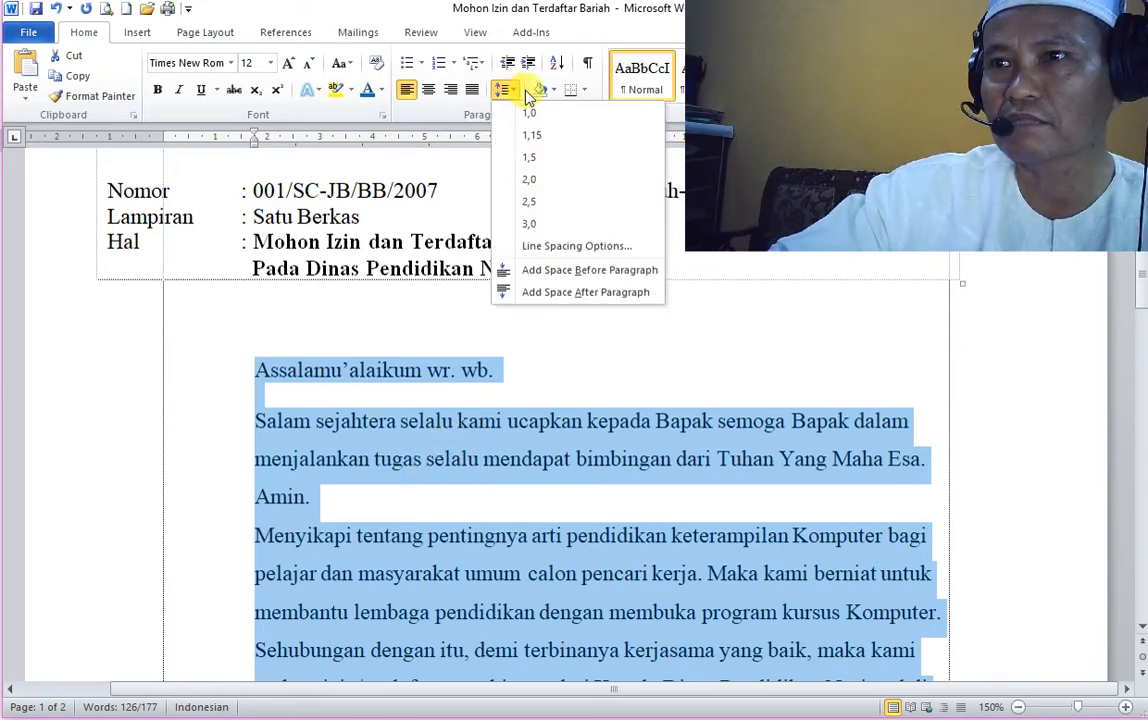
click(530, 112)
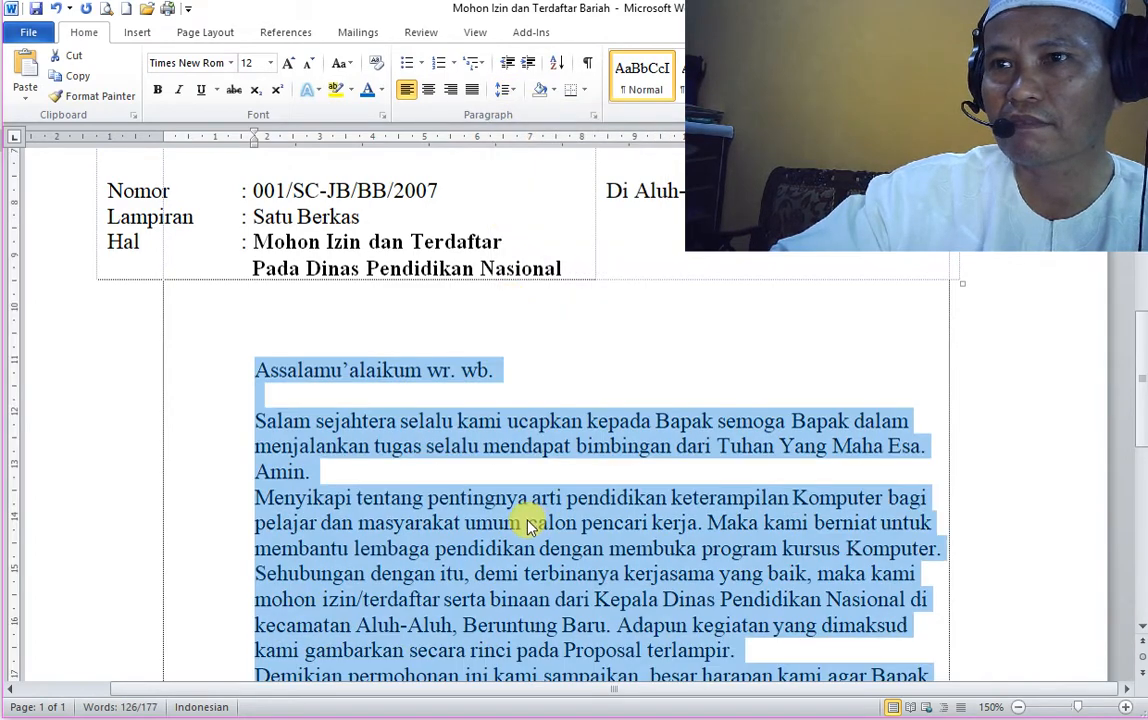
scroll(560, 538, down, 3)
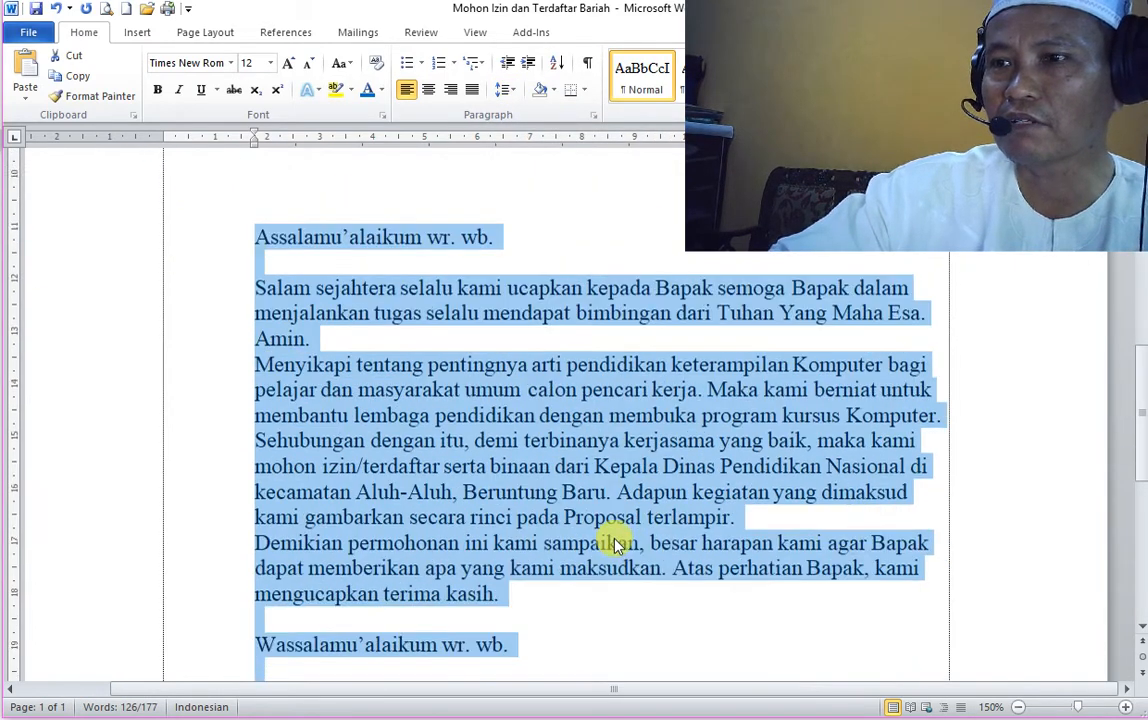
scroll(614, 545, up, 3)
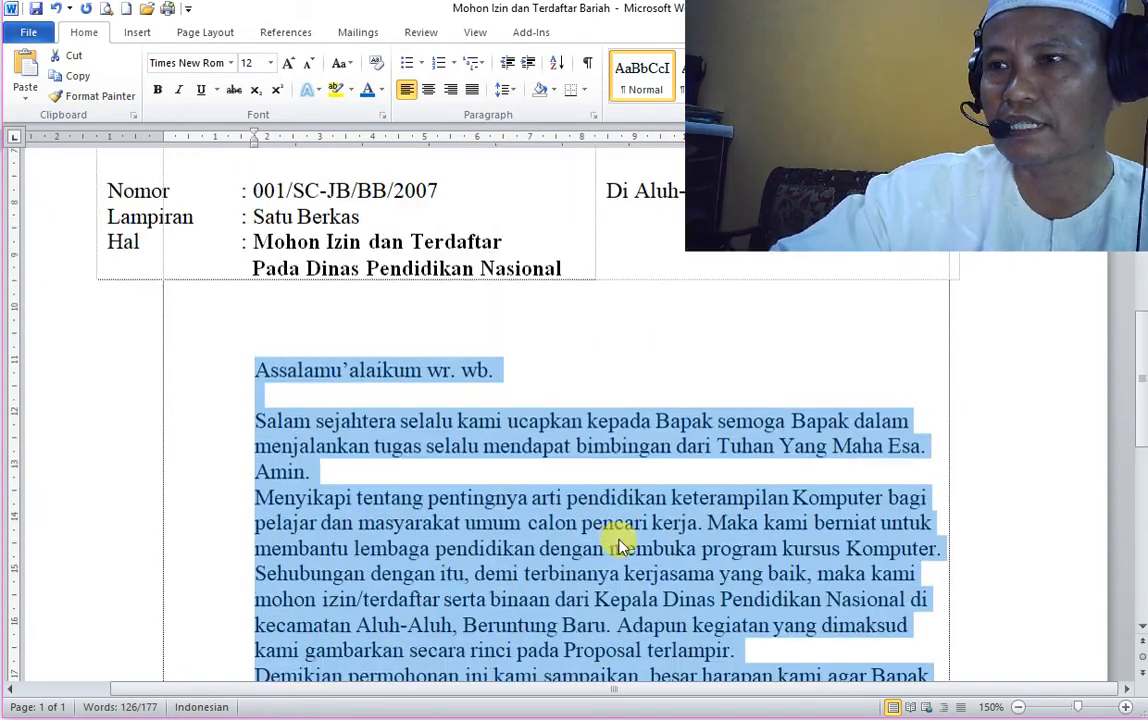
Justify the letter text from the "Assalamu'alaikum" greeting through the closing signature block.
click(471, 91)
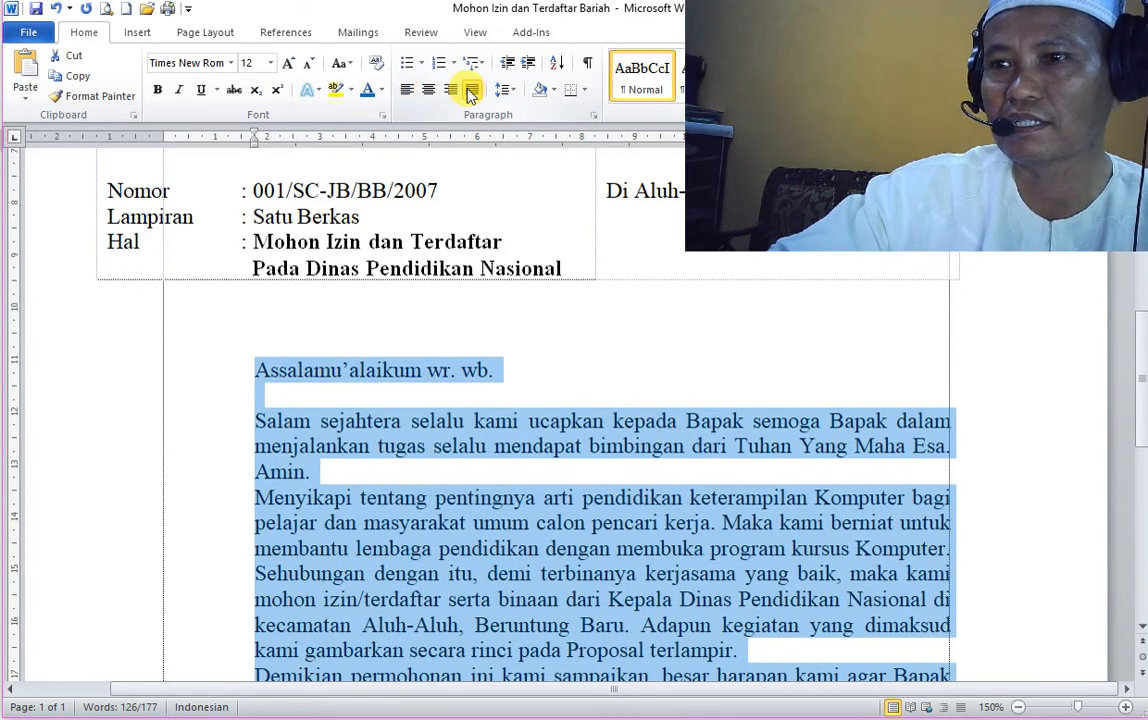
scroll(302, 610, down, 4)
scroll(305, 615, up, 1)
scroll(308, 615, down, 1)
scroll(308, 615, up, 3)
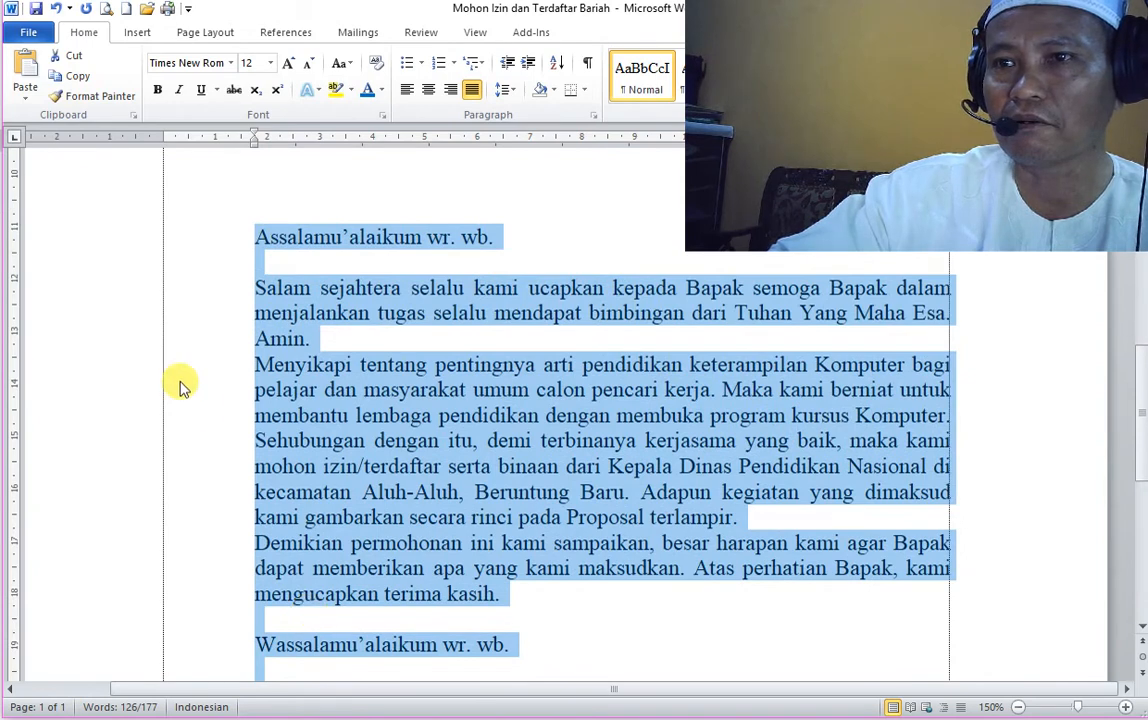
Select the three body paragraphs from "Salam sejahtera" through "mengucapkan terima kasih.".
double_click(145, 294)
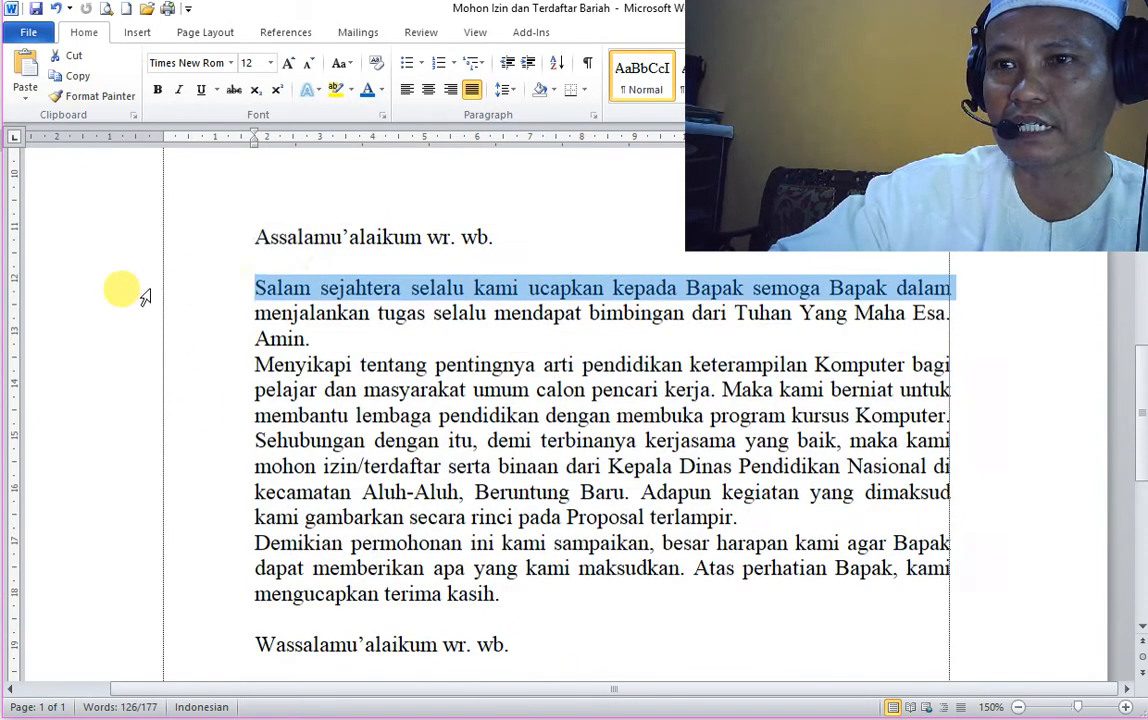
drag(120, 347, 159, 600)
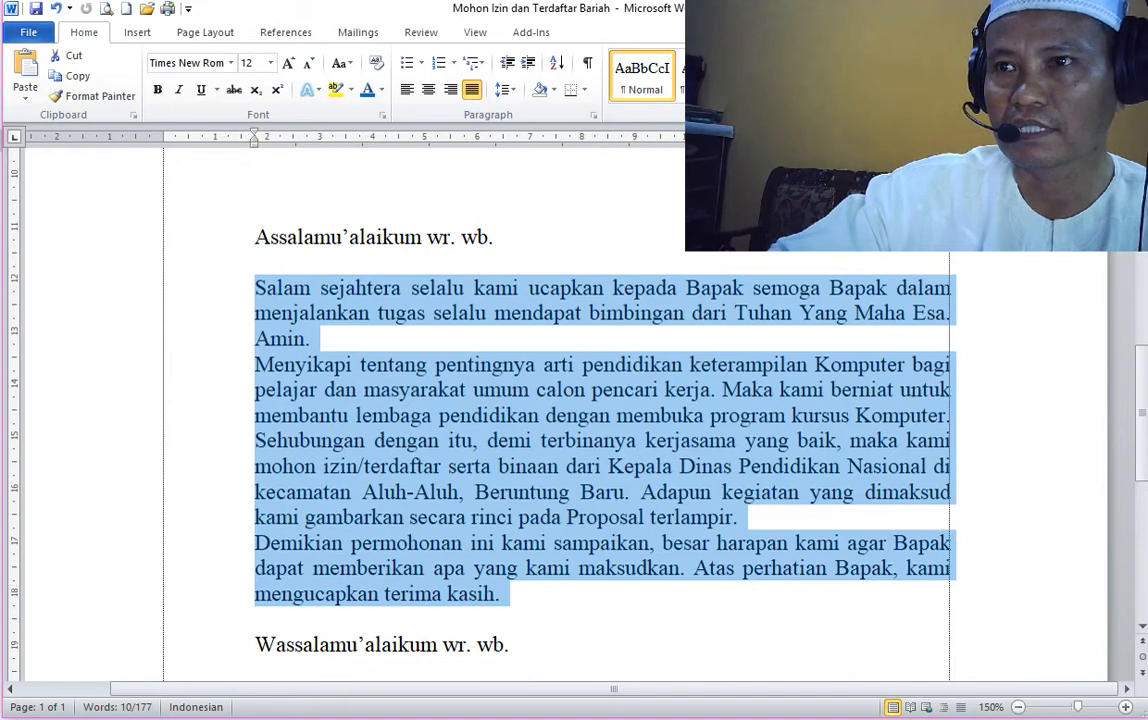
Try 1,5 line spacing on the three body paragraphs and return them to single spacing (1,0).
click(513, 96)
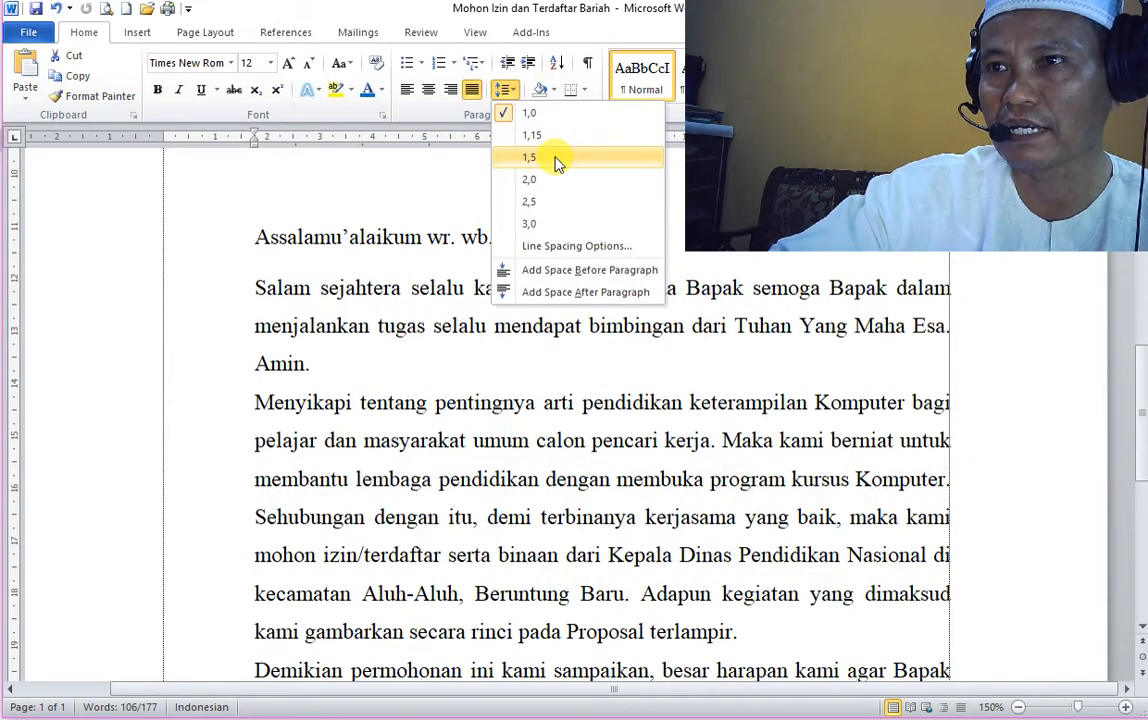
click(557, 160)
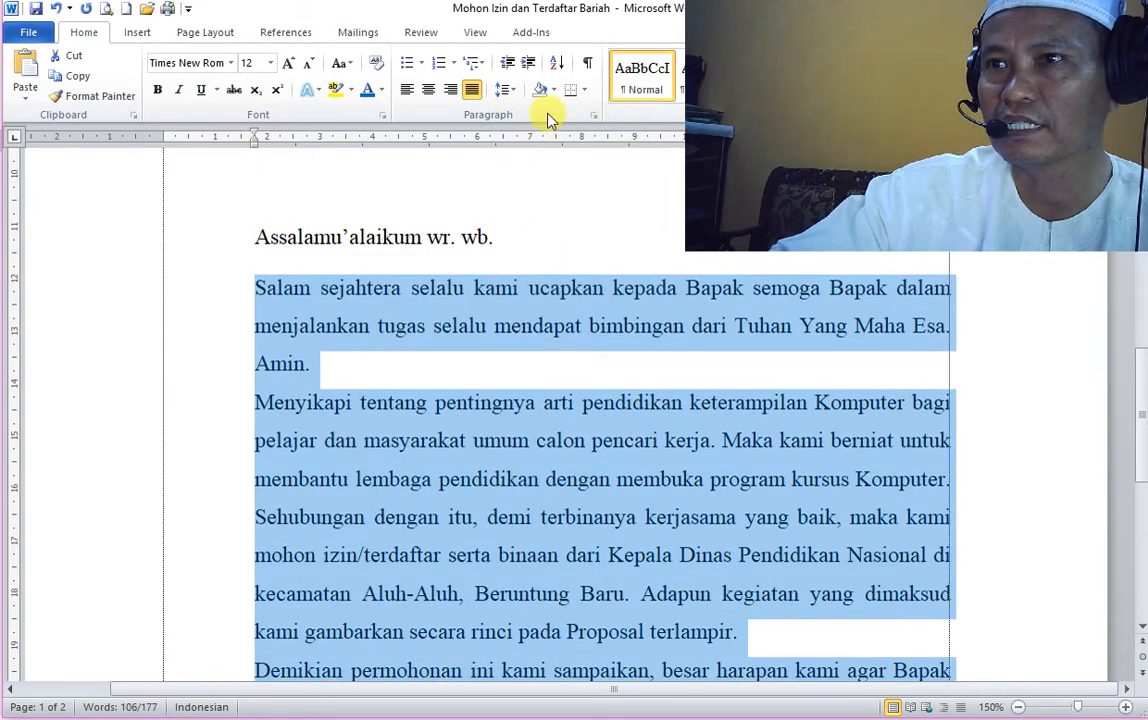
click(508, 89)
click(531, 112)
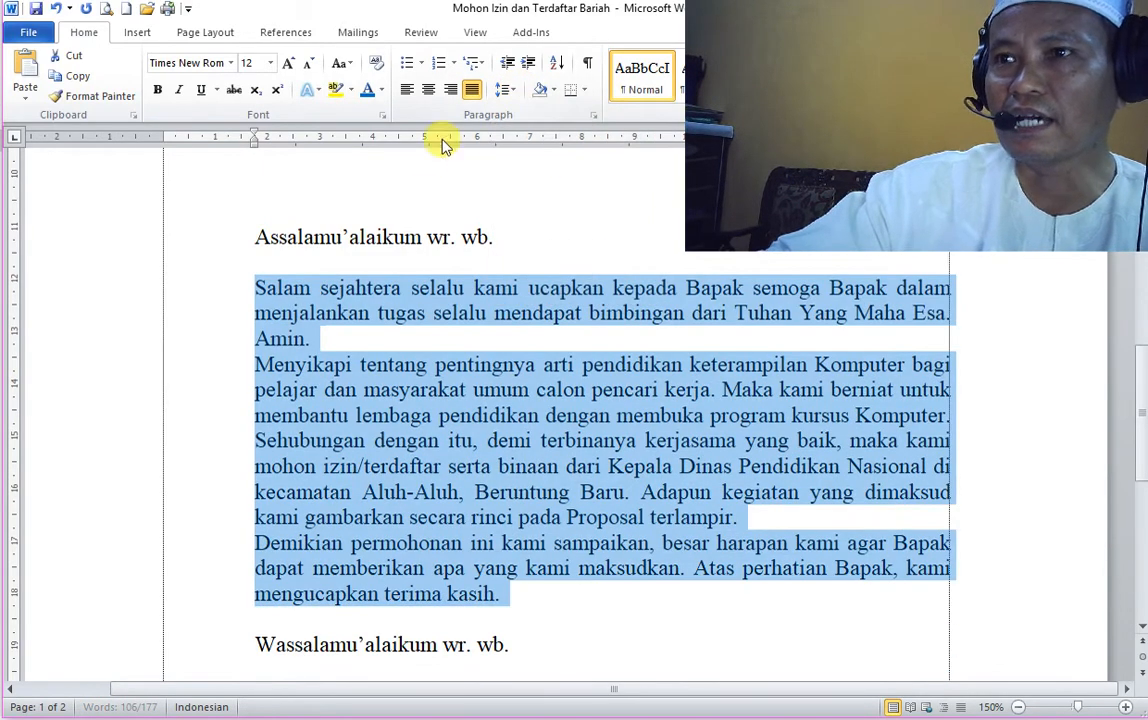
Give the three body paragraphs a 1,27 cm first-line indent, 1,5-line spacing and justified alignment through the paragraph settings.
click(593, 119)
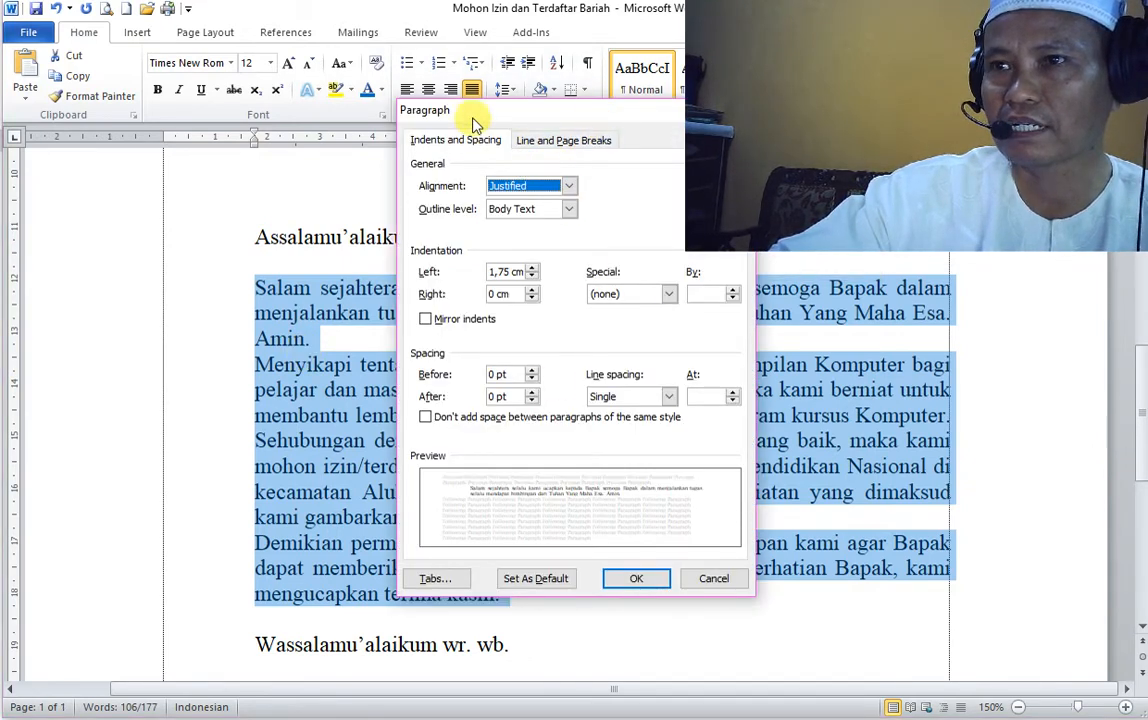
click(669, 293)
click(630, 324)
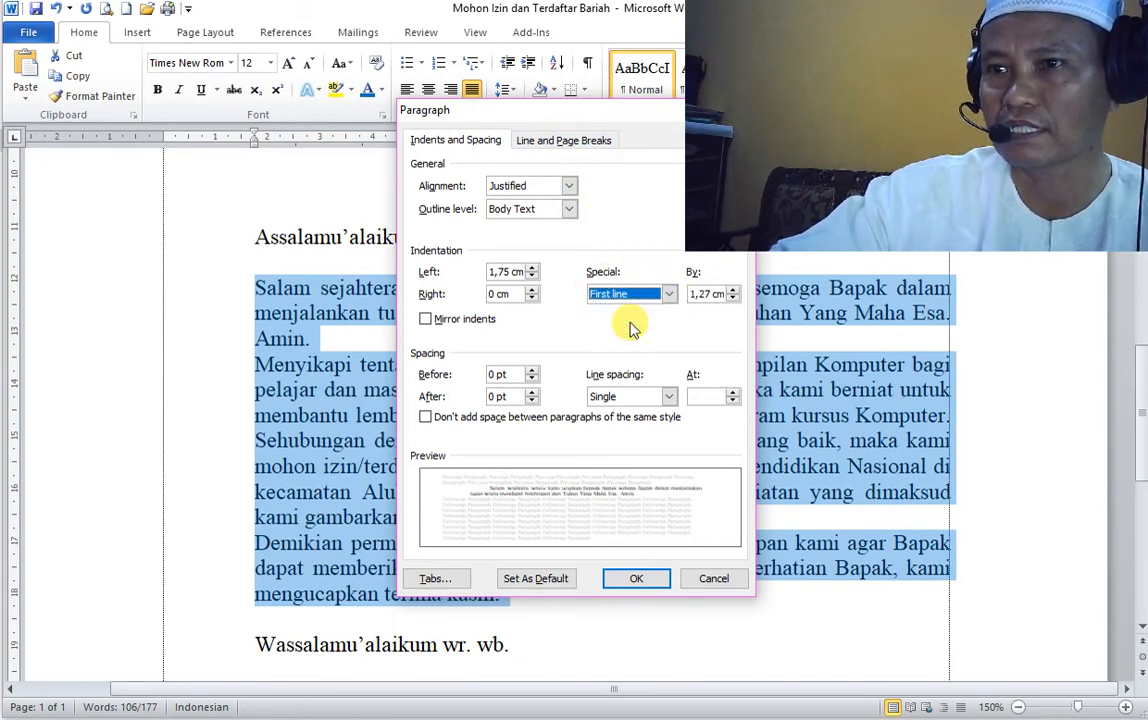
click(668, 397)
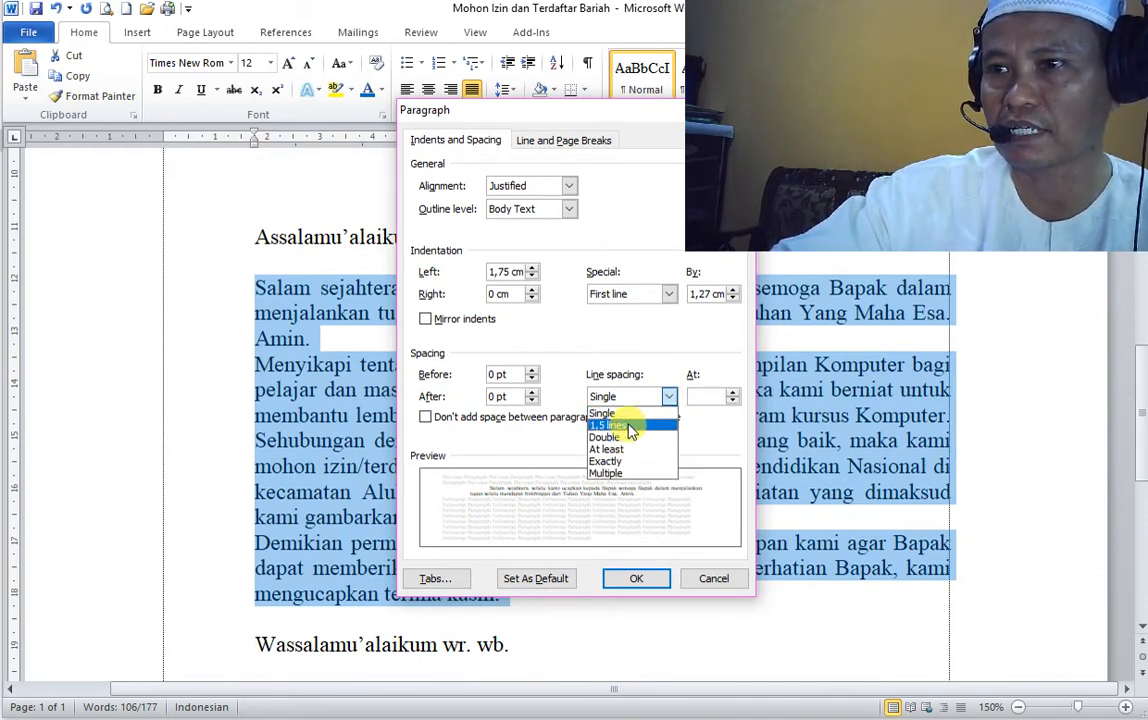
click(628, 426)
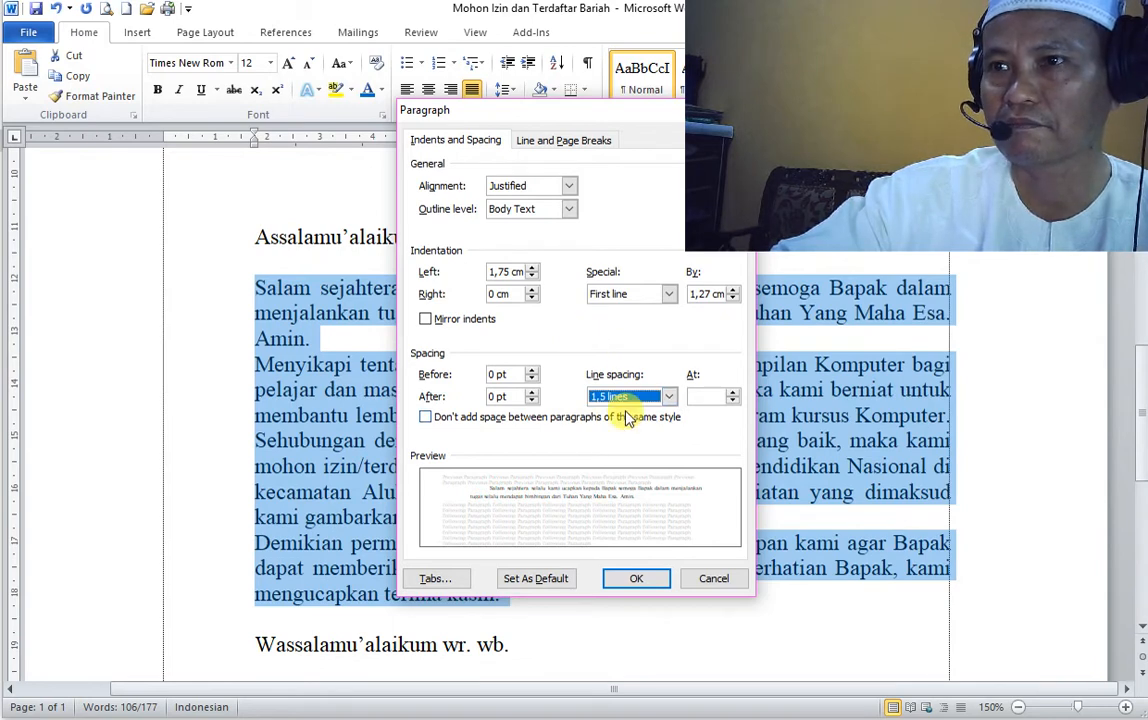
click(569, 186)
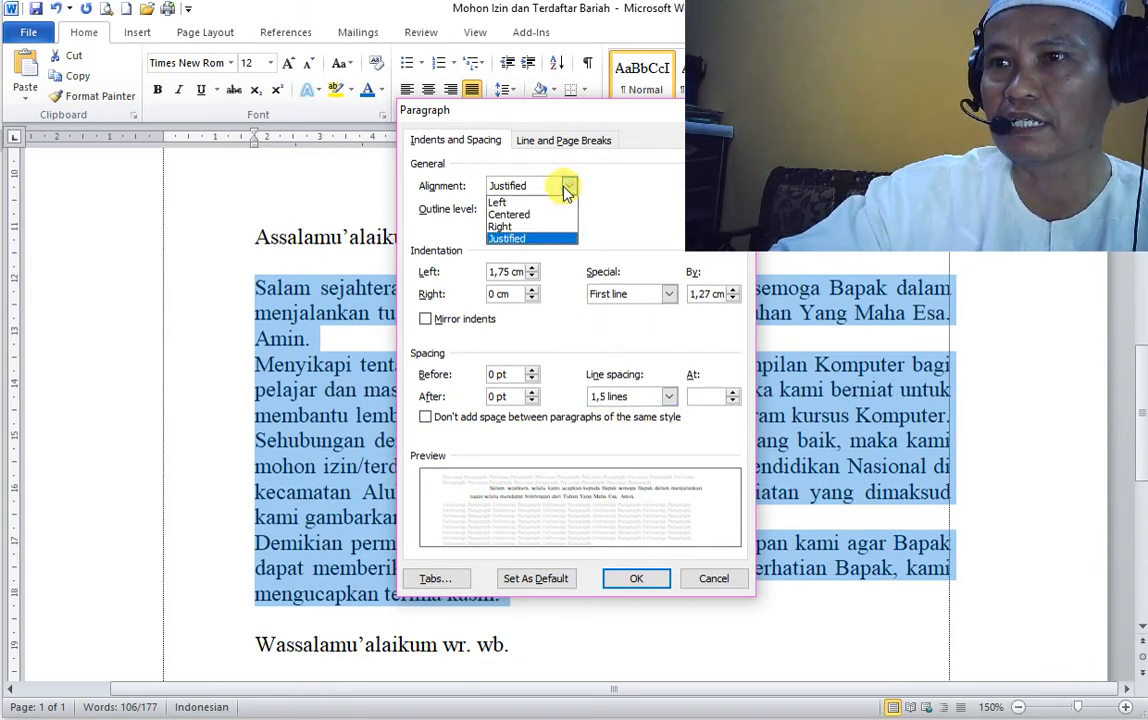
click(524, 238)
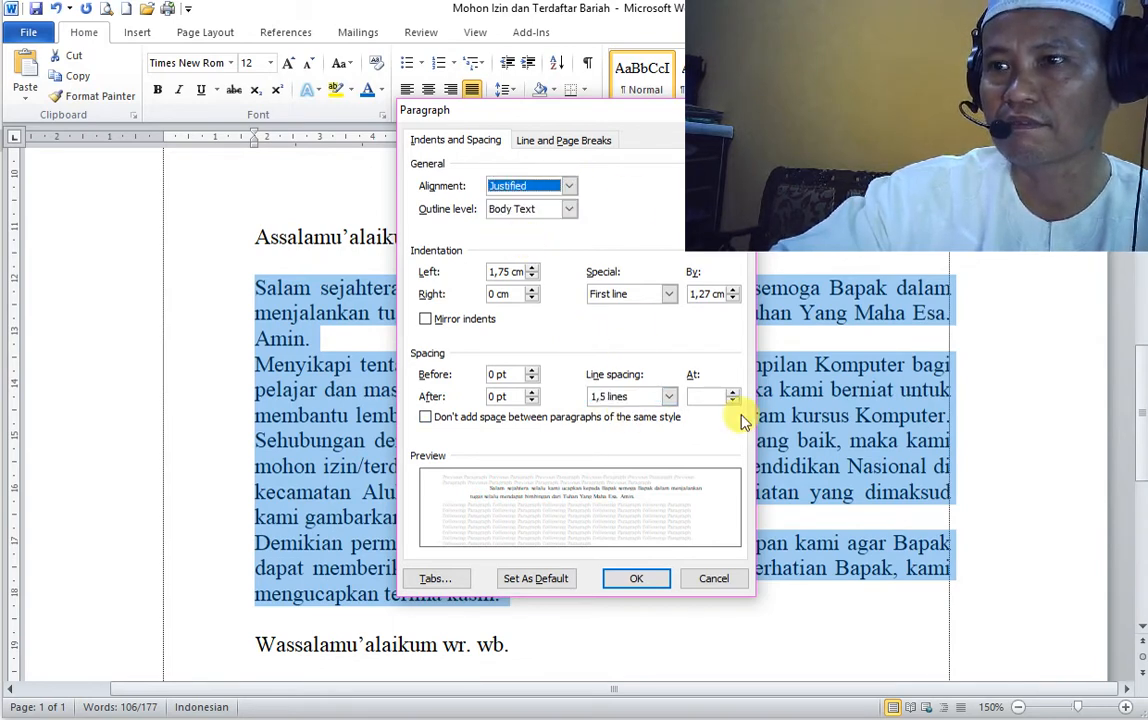
click(638, 580)
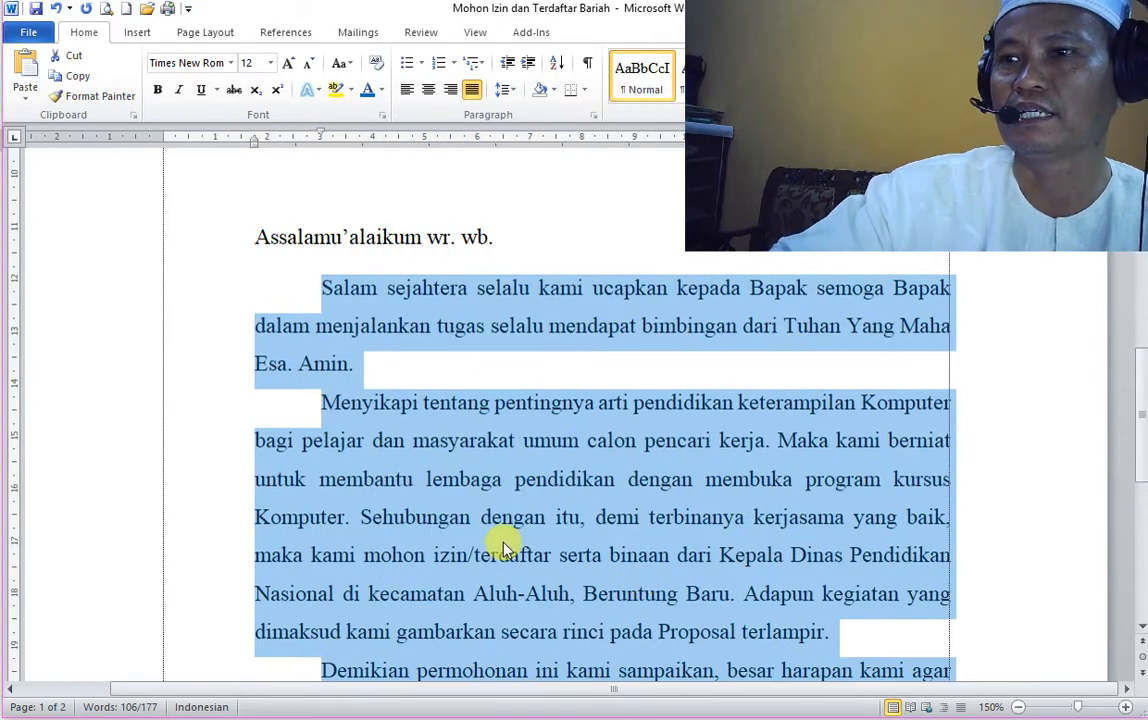
scroll(503, 540, down, 4)
scroll(564, 469, up, 4)
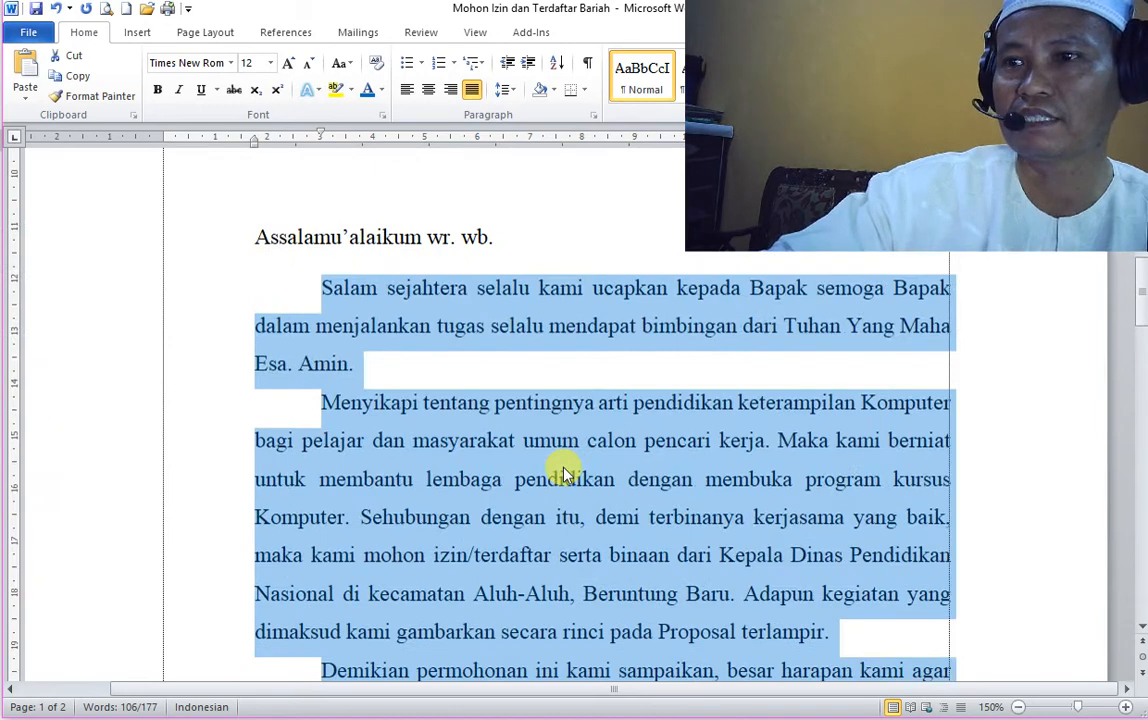
Try double, single and 1,5 line spacing in turn on the body paragraphs, ending on 1,5.
click(513, 90)
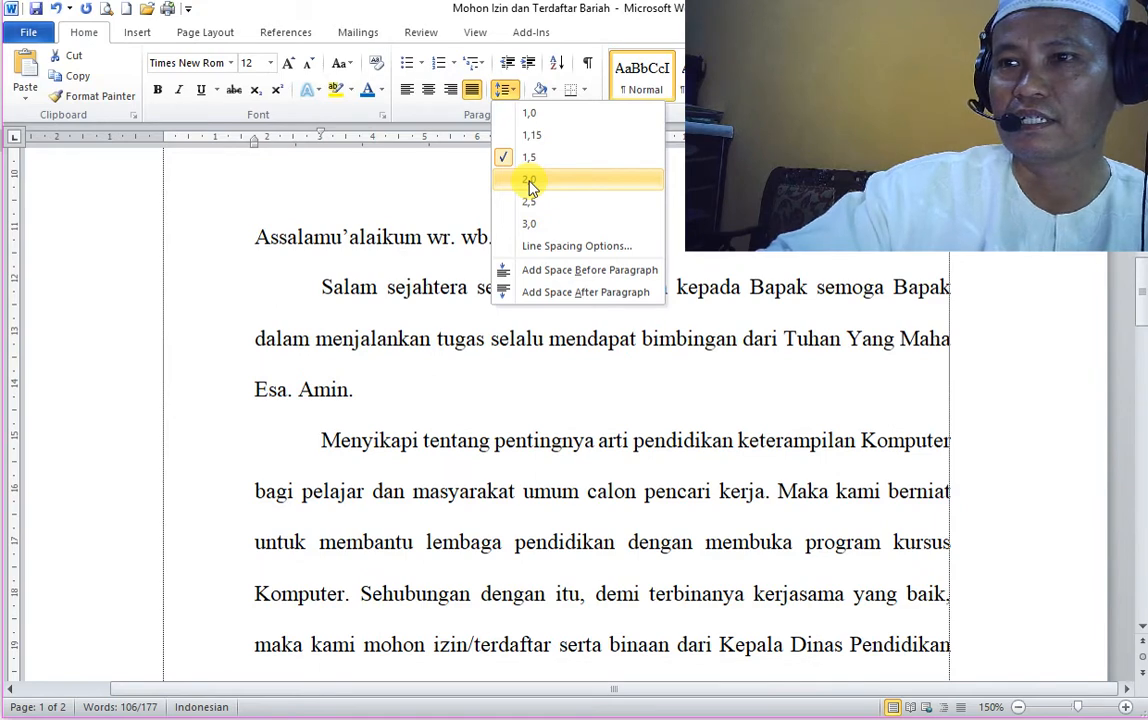
click(530, 182)
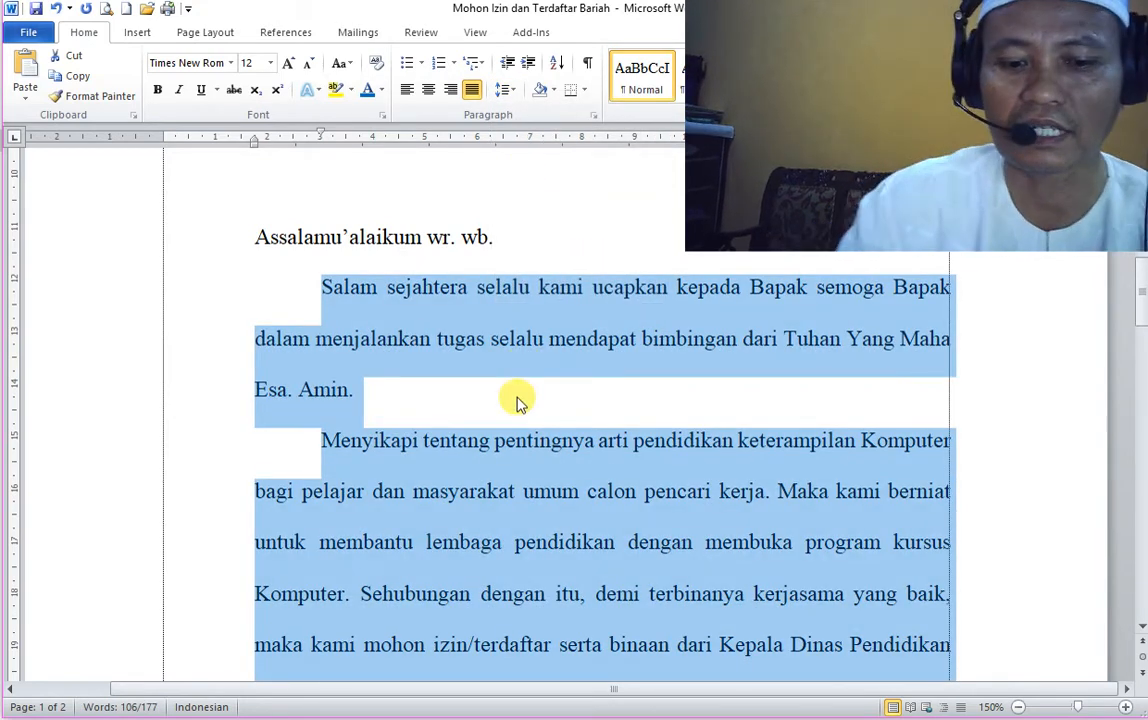
key(ctrl+1)
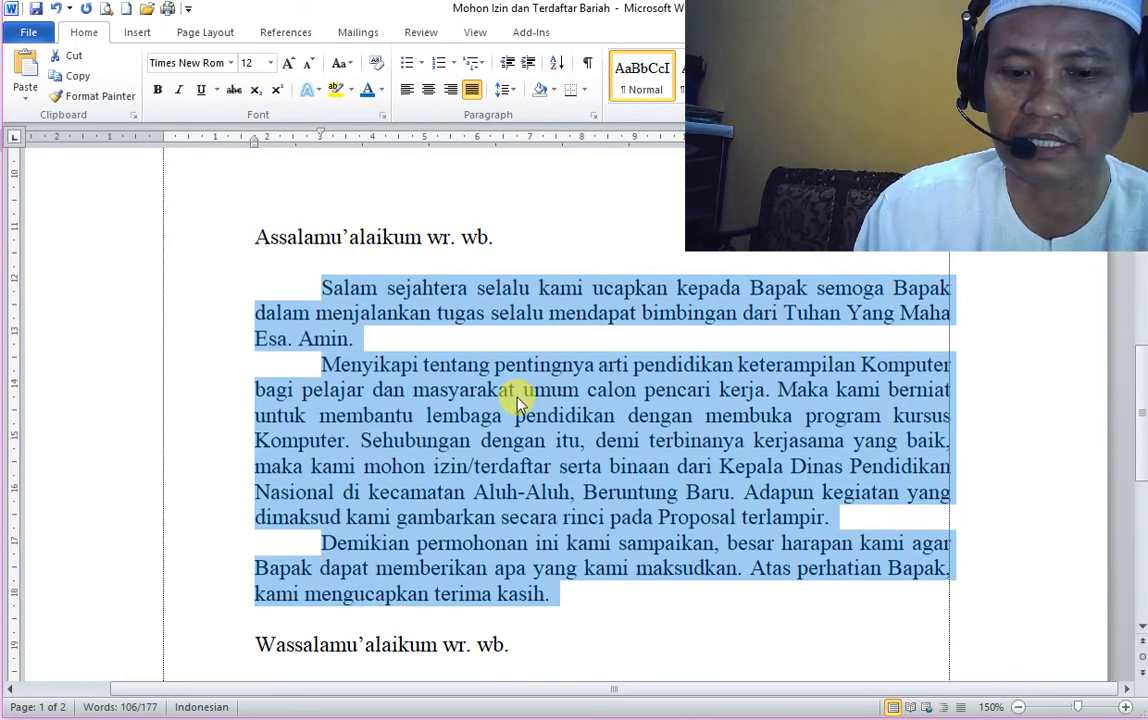
key(ctrl+5)
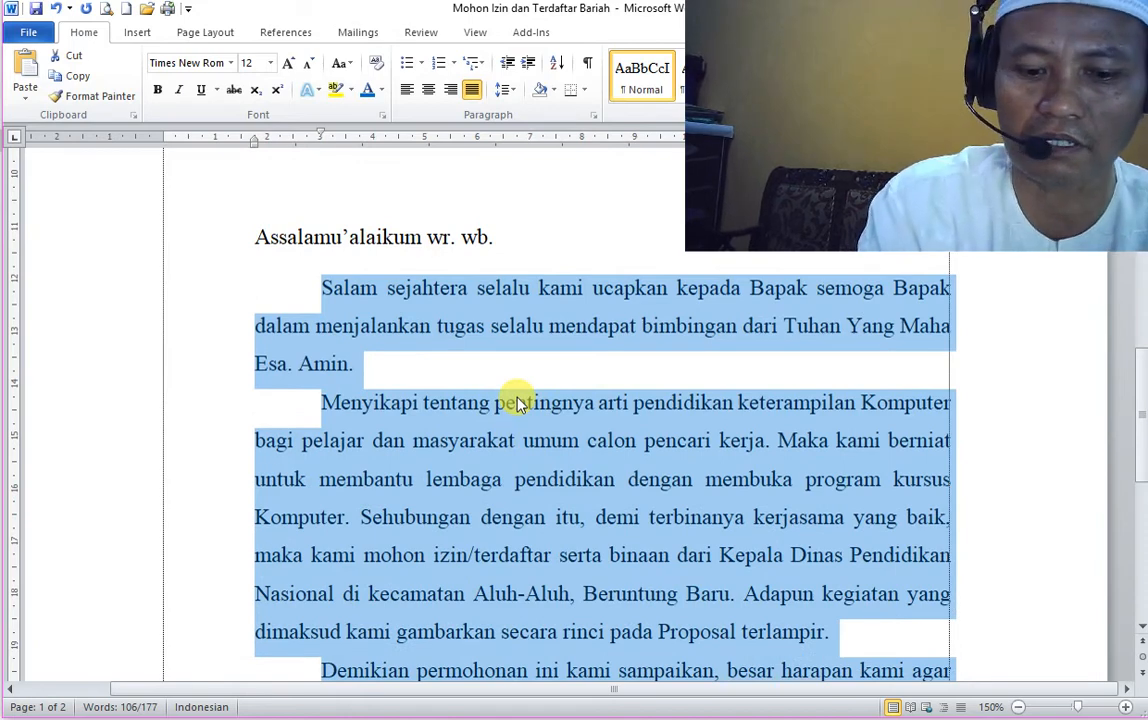
key(ctrl+2)
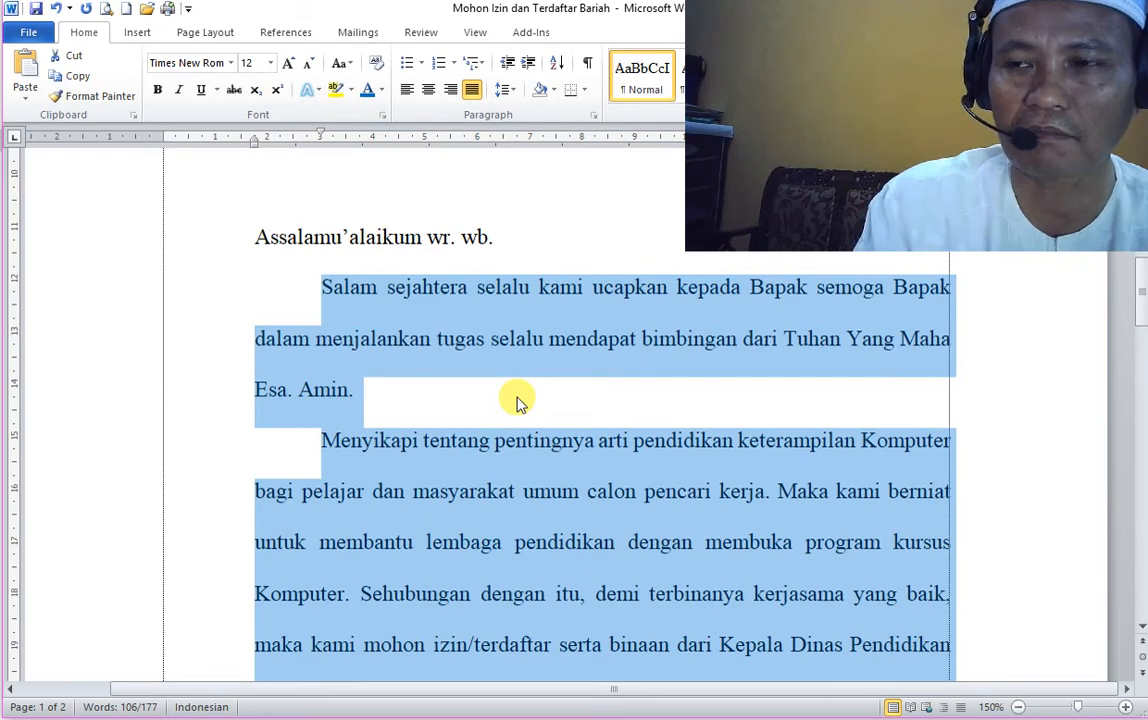
key(ctrl+5)
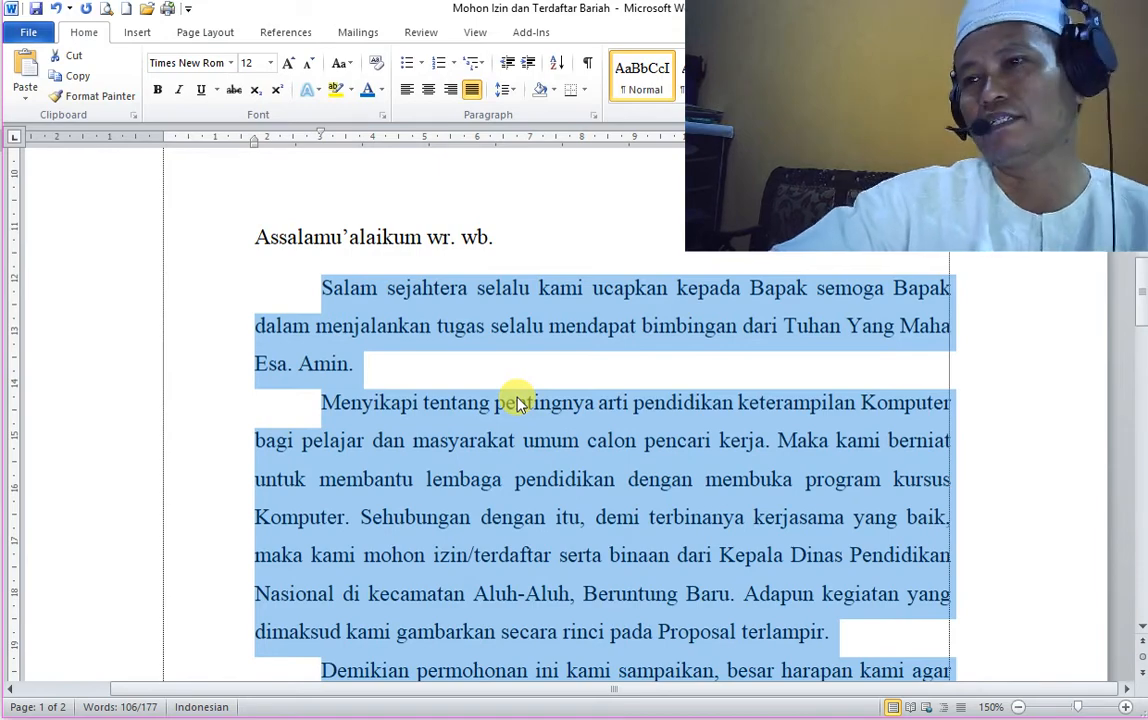
Delete the two blank lines between the letterhead's thick border and the details table, plus the blank line above "Yth.".
scroll(430, 377, down, 3)
click(418, 362)
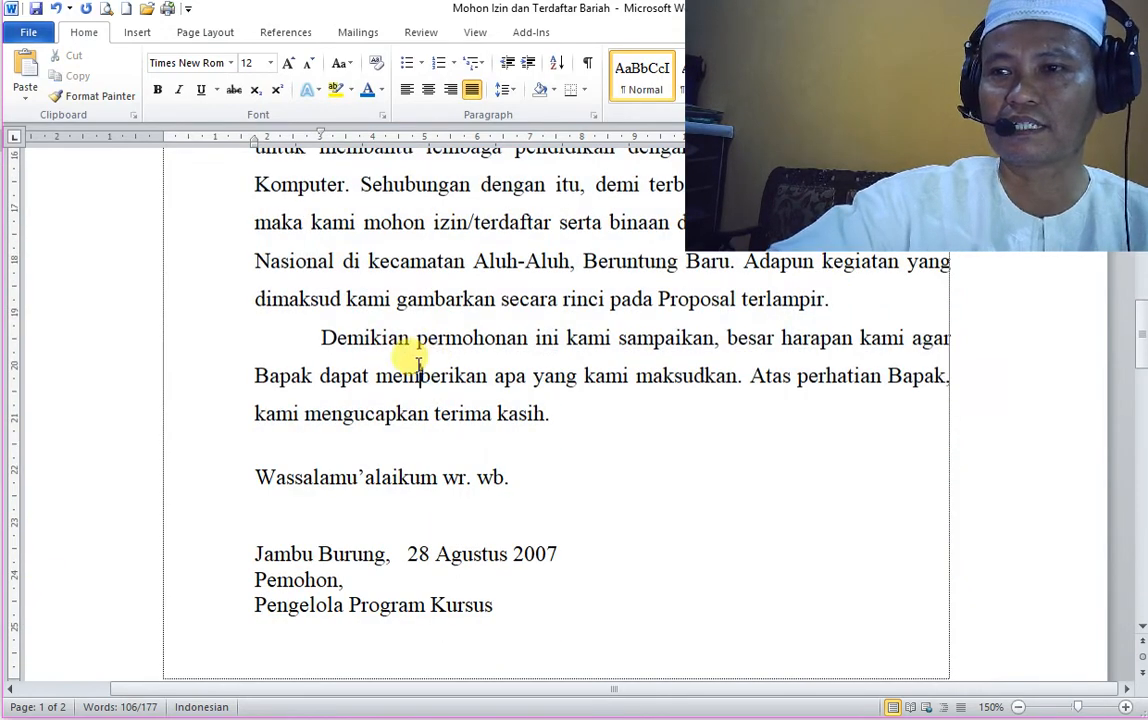
scroll(418, 362, down, 8)
scroll(448, 381, up, 15)
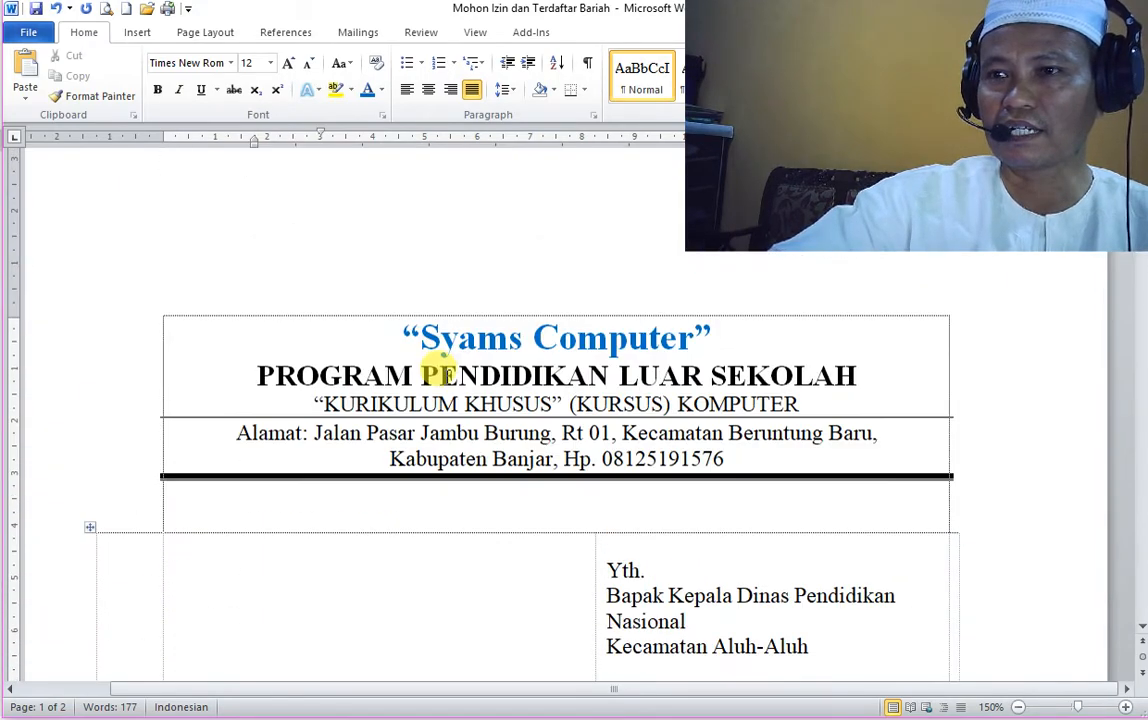
click(456, 488)
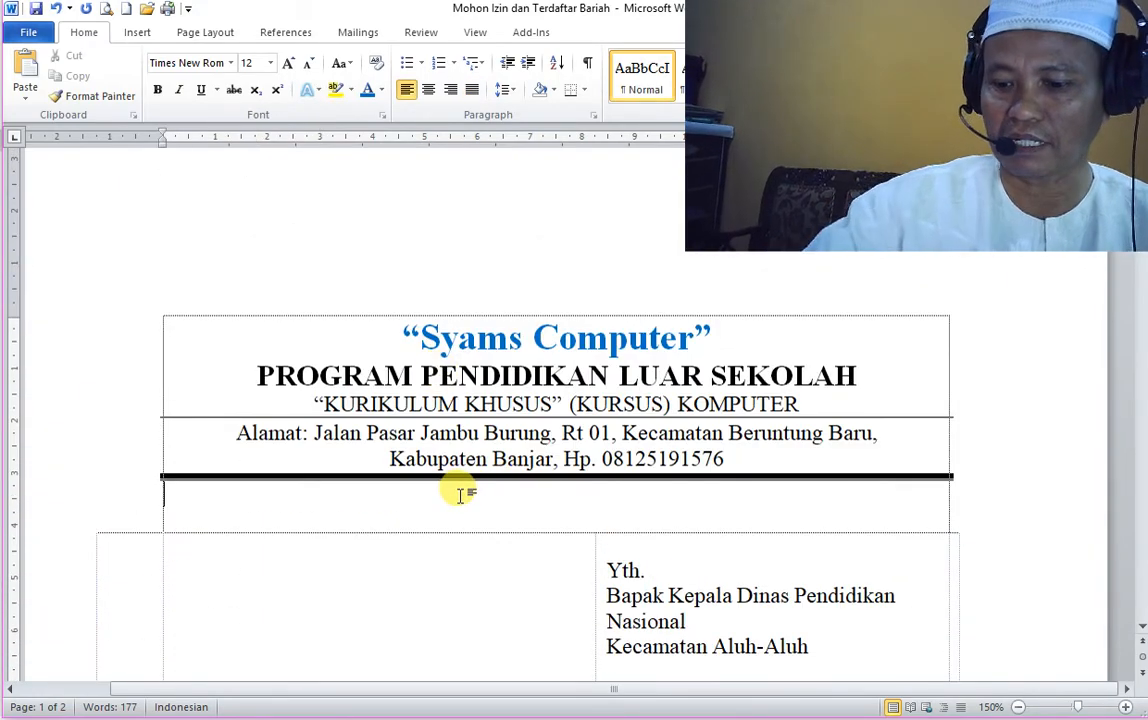
key(Delete)
key(Delete)
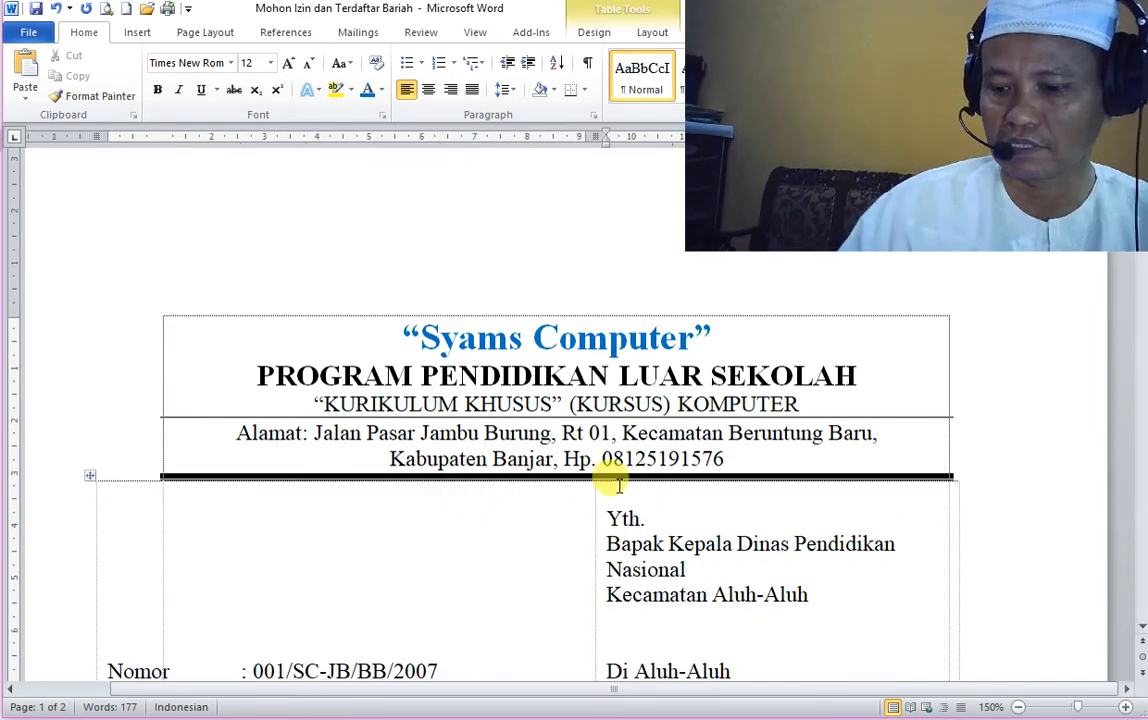
Delete two of the blank lines between the details table and the "Assalamu'alaikum" greeting.
scroll(372, 525, down, 10)
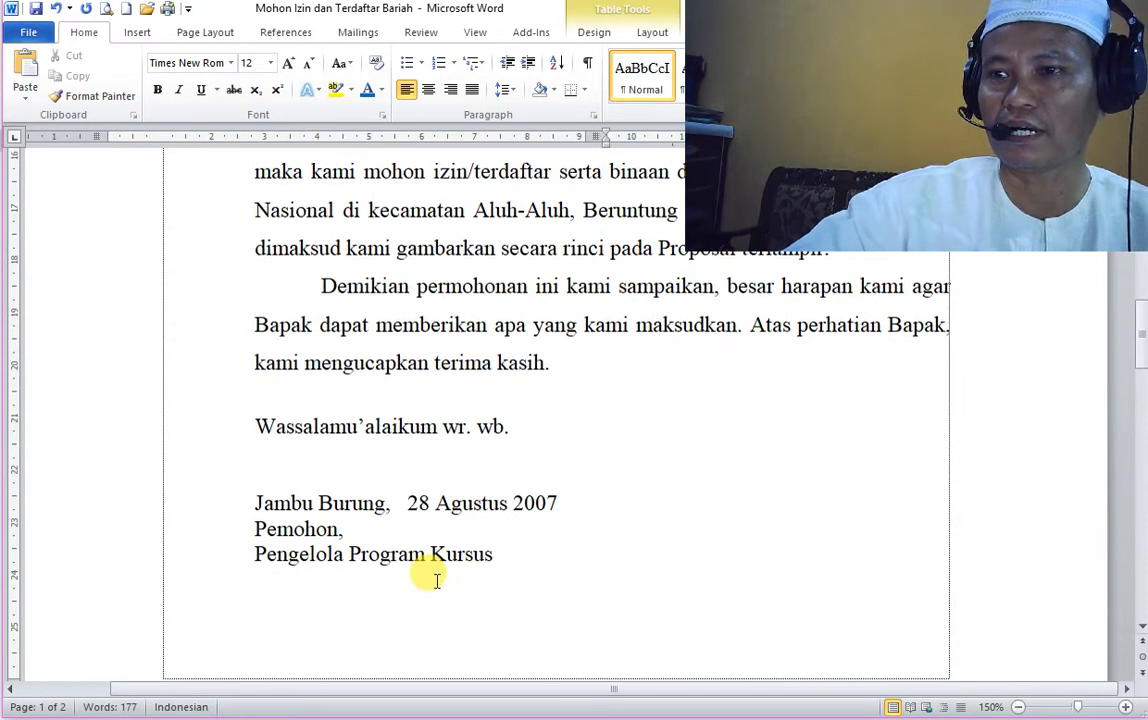
scroll(436, 580, down, 4)
scroll(436, 582, up, 12)
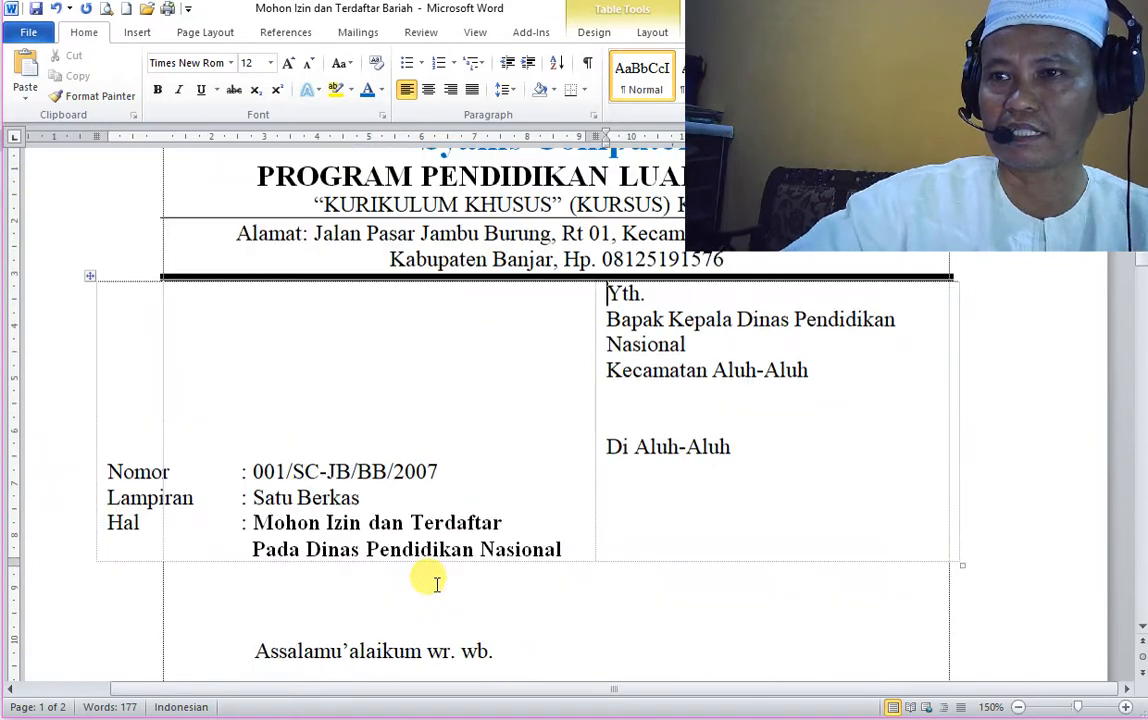
click(294, 571)
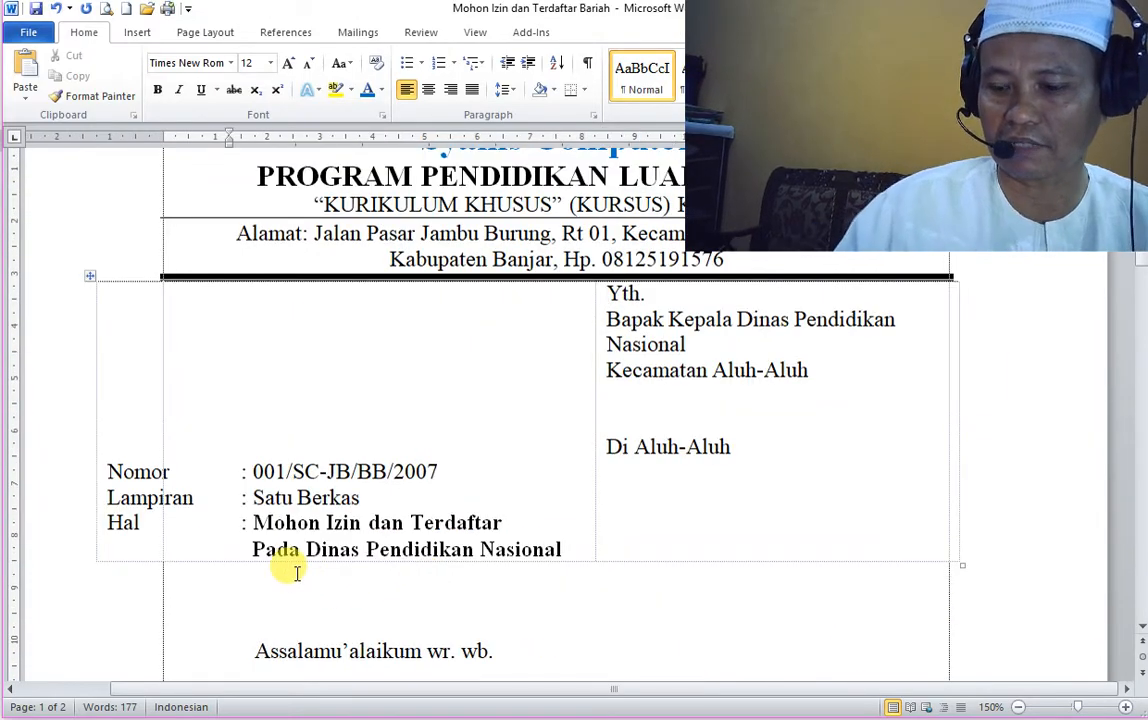
key(Delete)
key(Delete)
scroll(404, 580, down, 4)
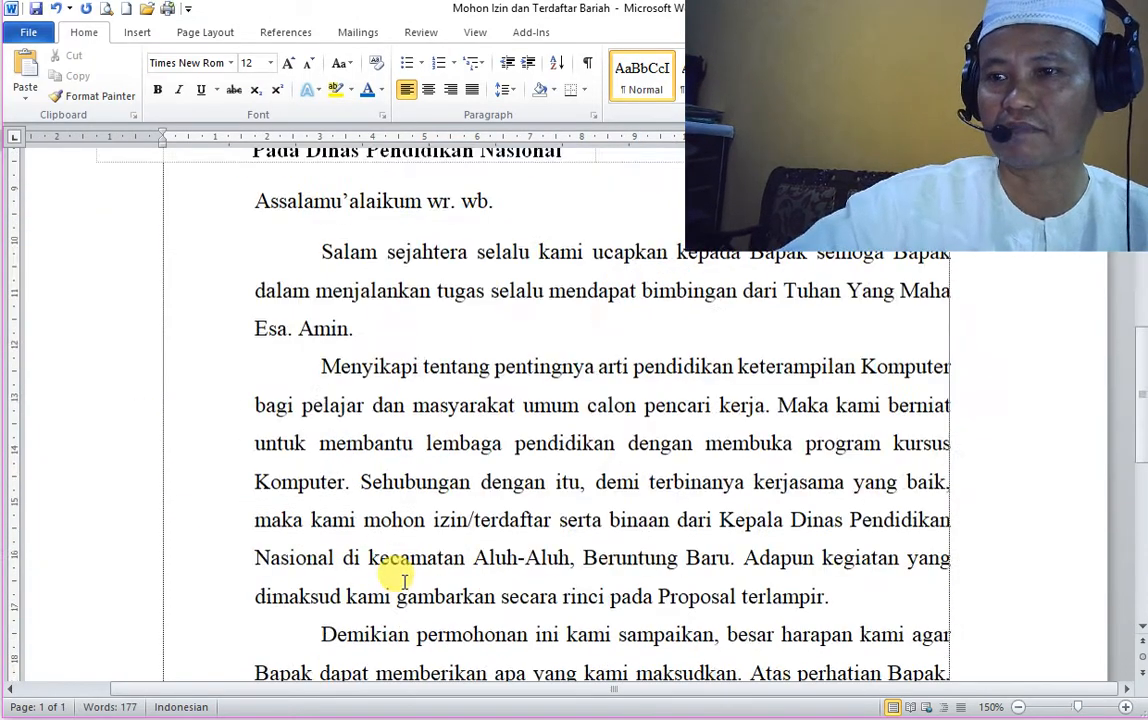
Italicize the place and date line above "Pemohon," in the letter's closing.
scroll(404, 580, down, 6)
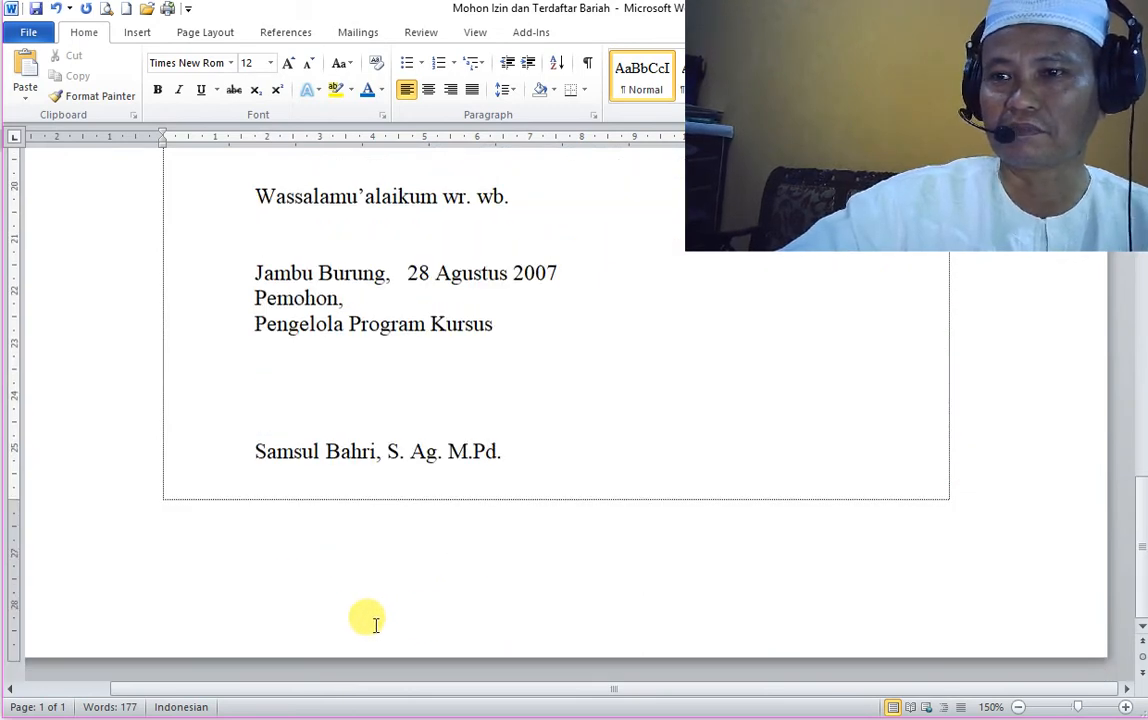
scroll(375, 625, up, 3)
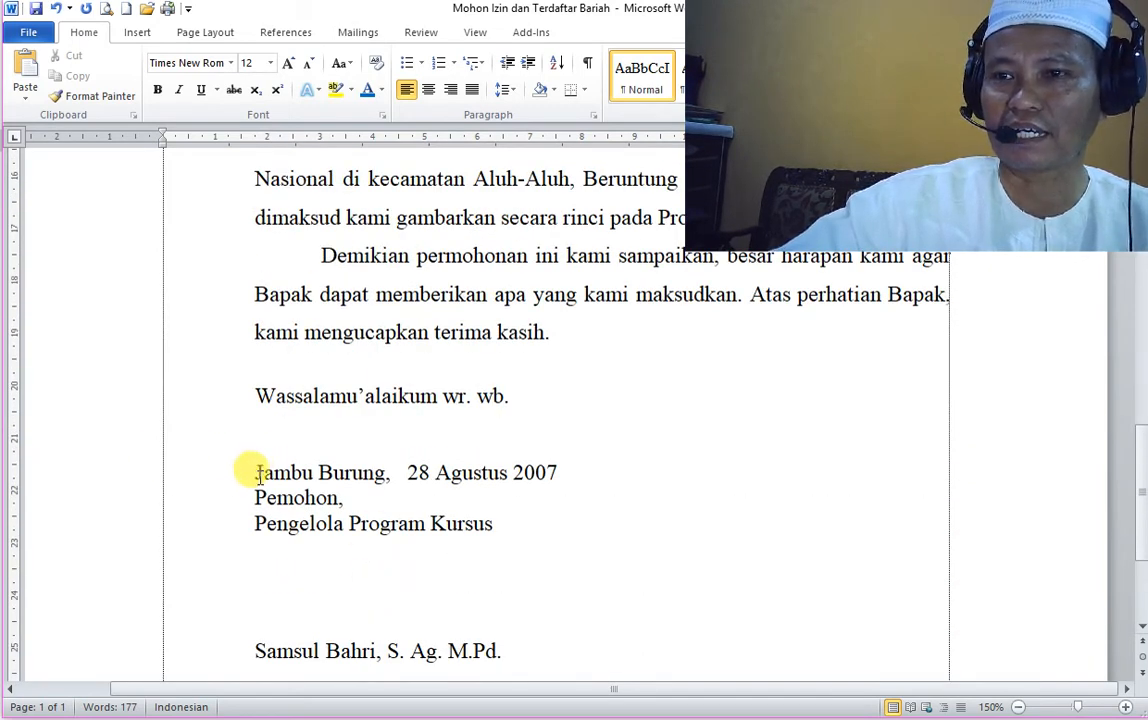
drag(256, 477, 543, 468)
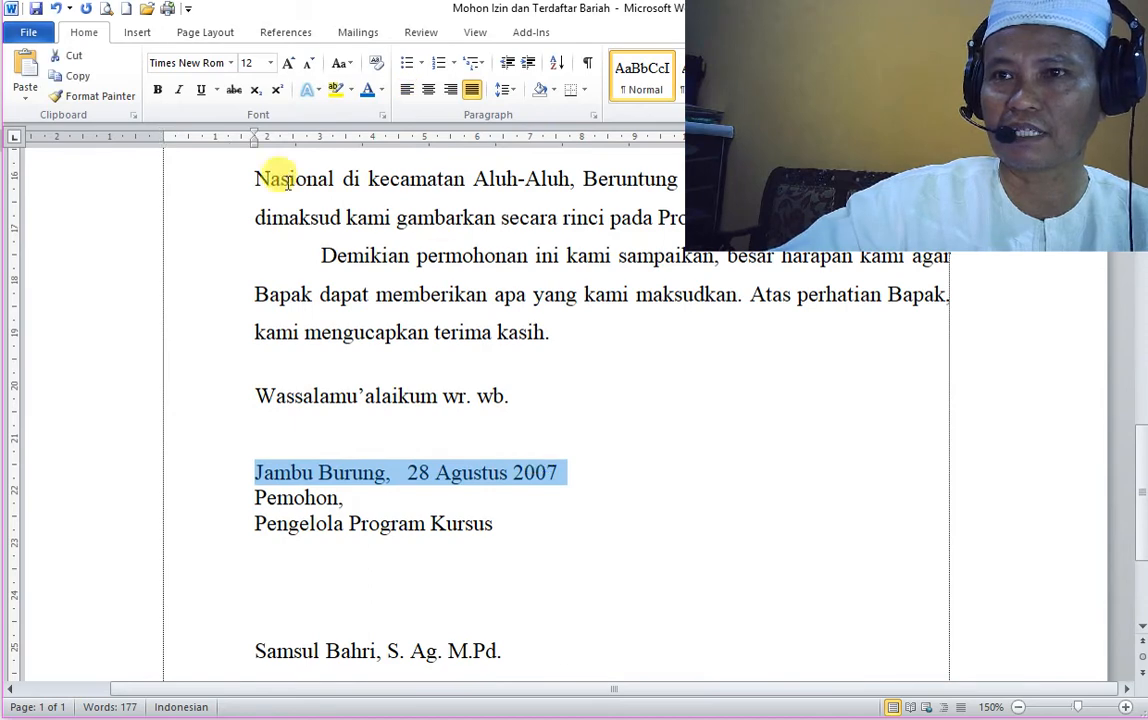
click(181, 90)
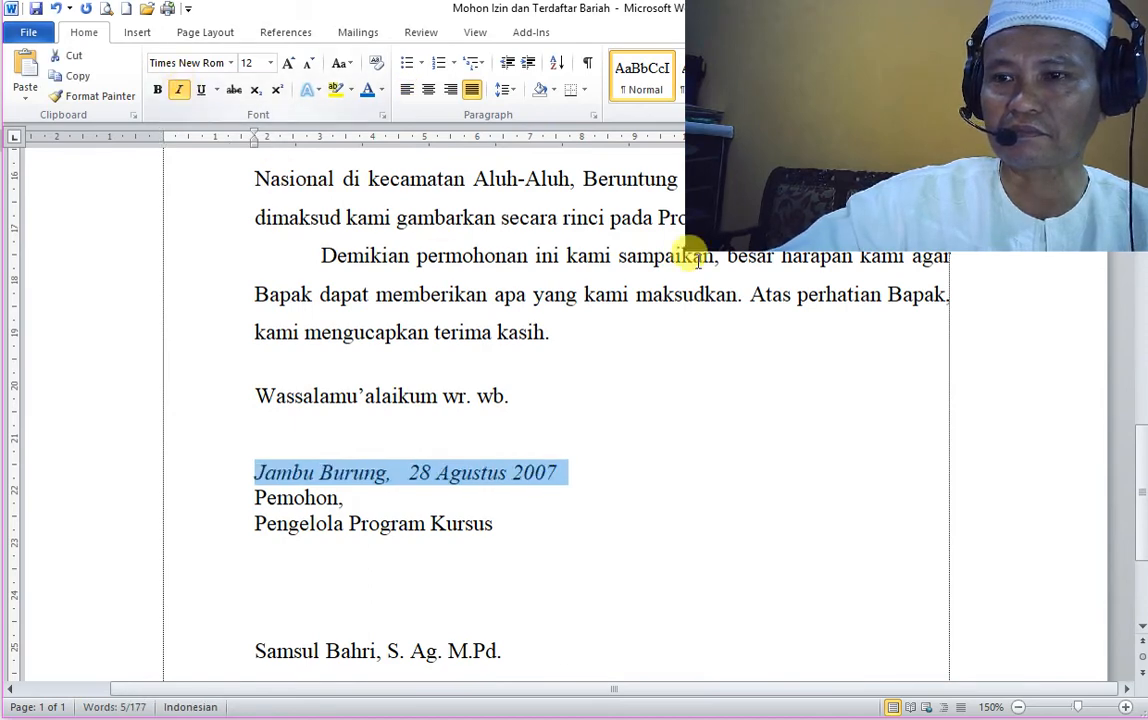
Make the signatory's name at the end of the letter bold and underlined, without italics.
drag(255, 497, 352, 498)
drag(252, 651, 488, 645)
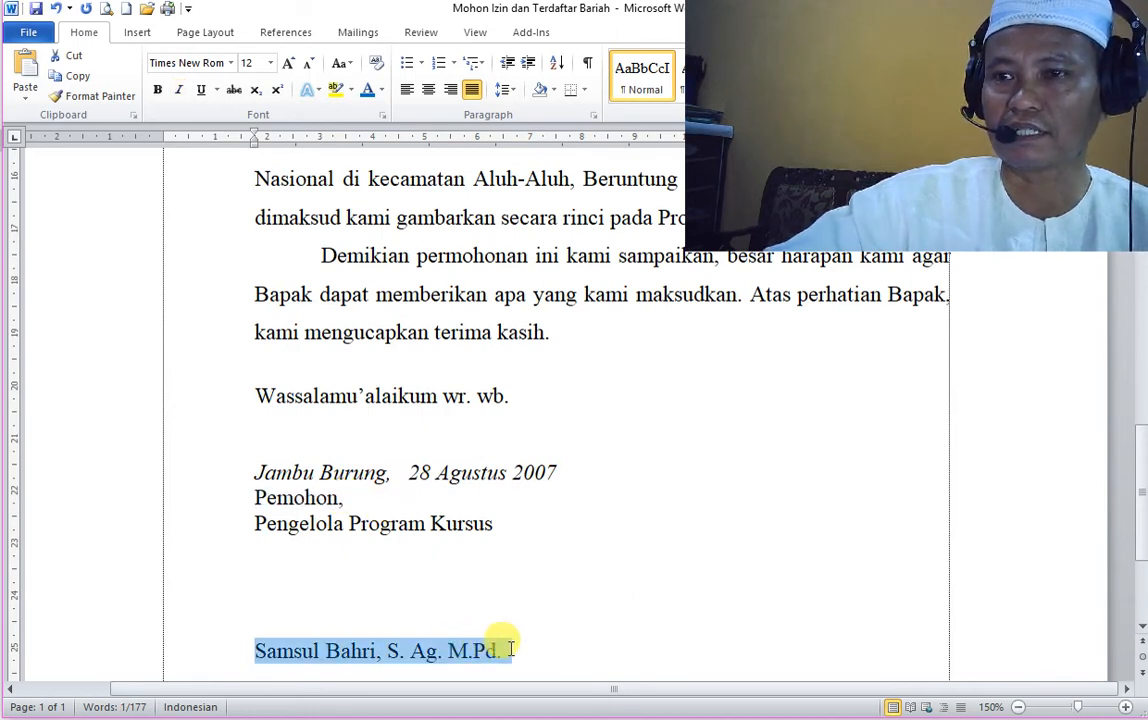
click(158, 90)
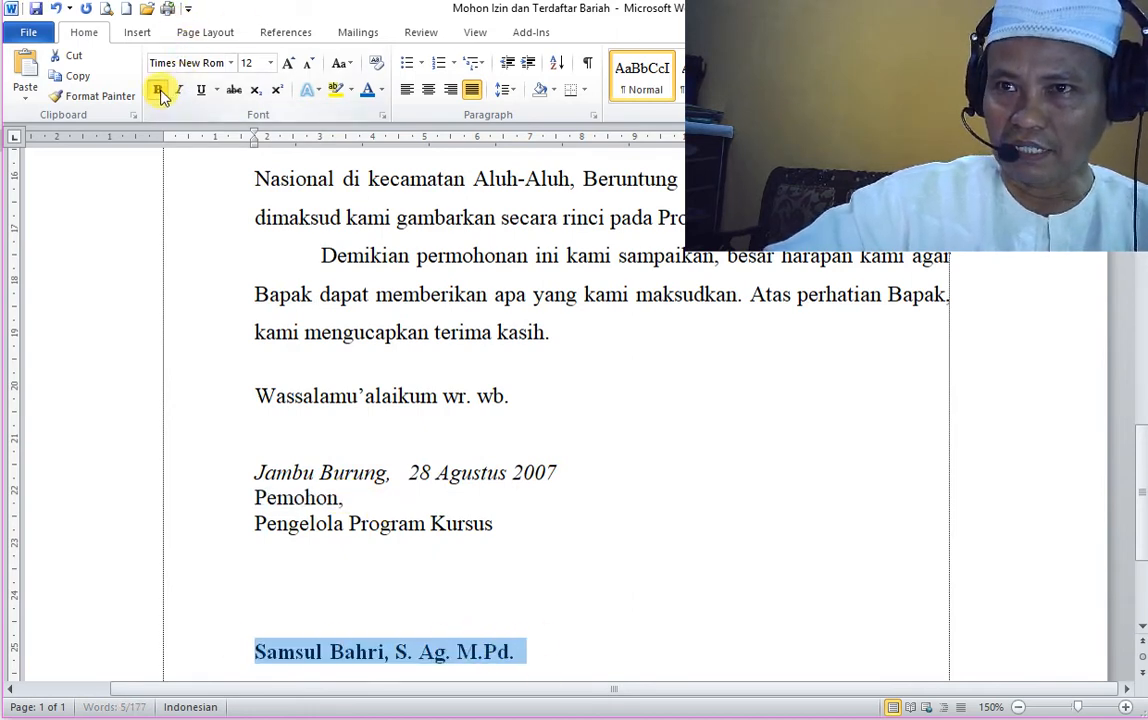
click(179, 91)
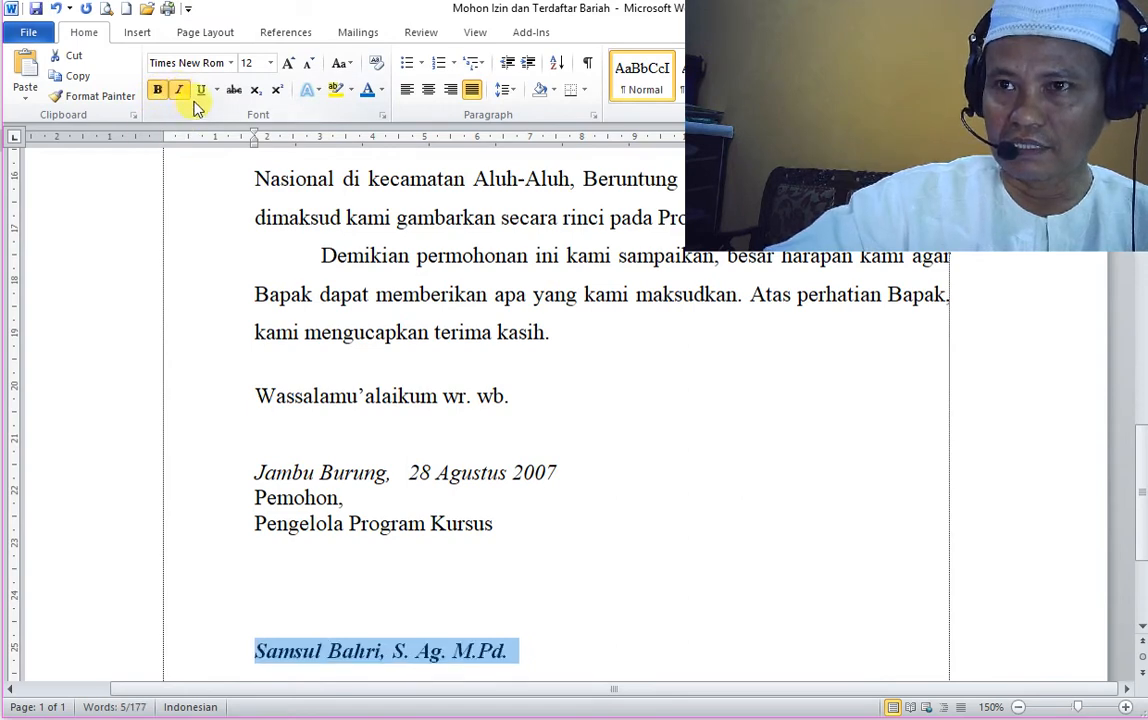
click(200, 91)
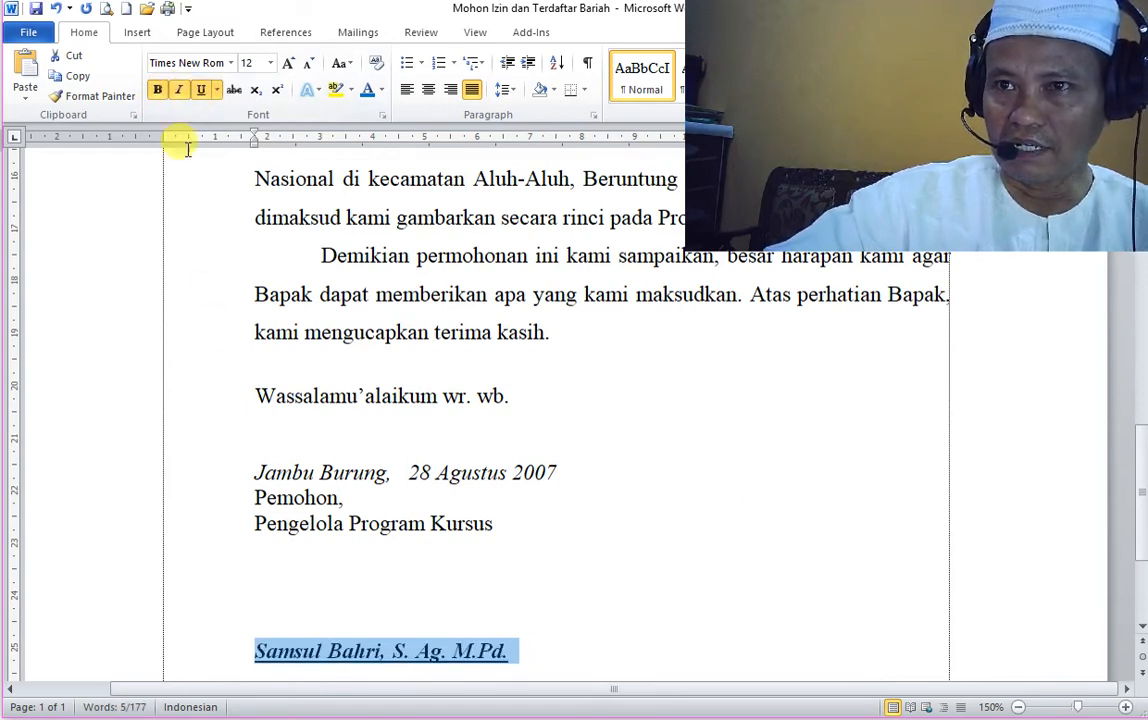
click(180, 92)
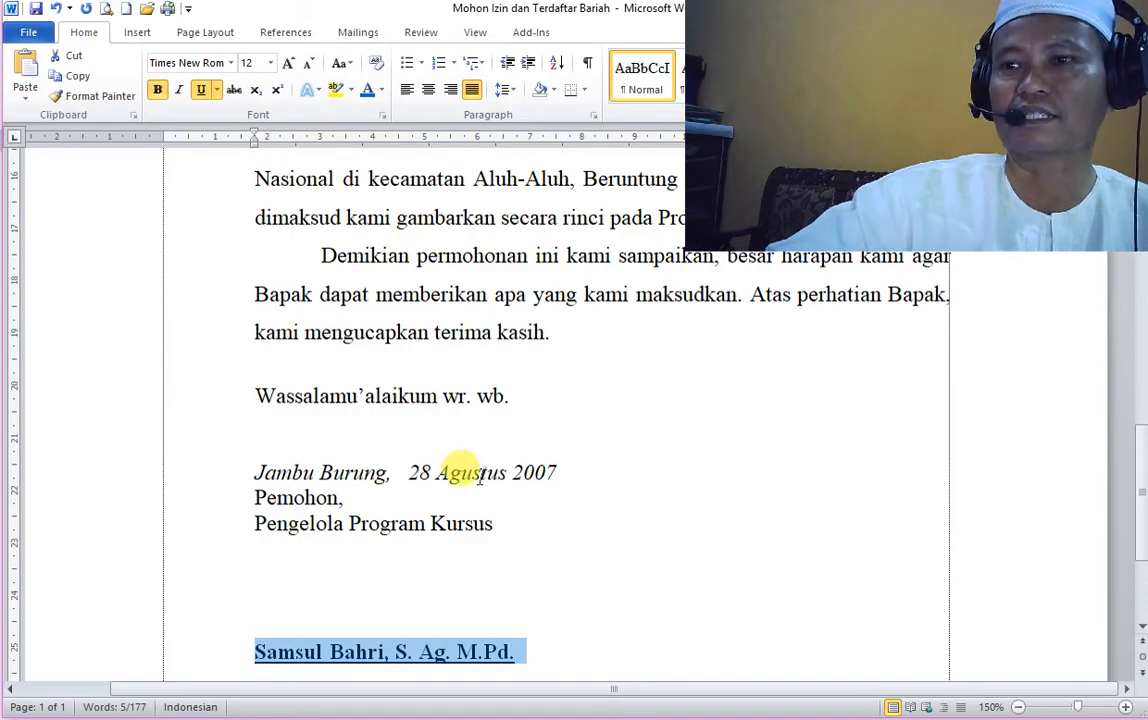
Look over the whole letter from the signature block up to the letterhead and save the document.
scroll(470, 478, down, 3)
scroll(474, 474, up, 10)
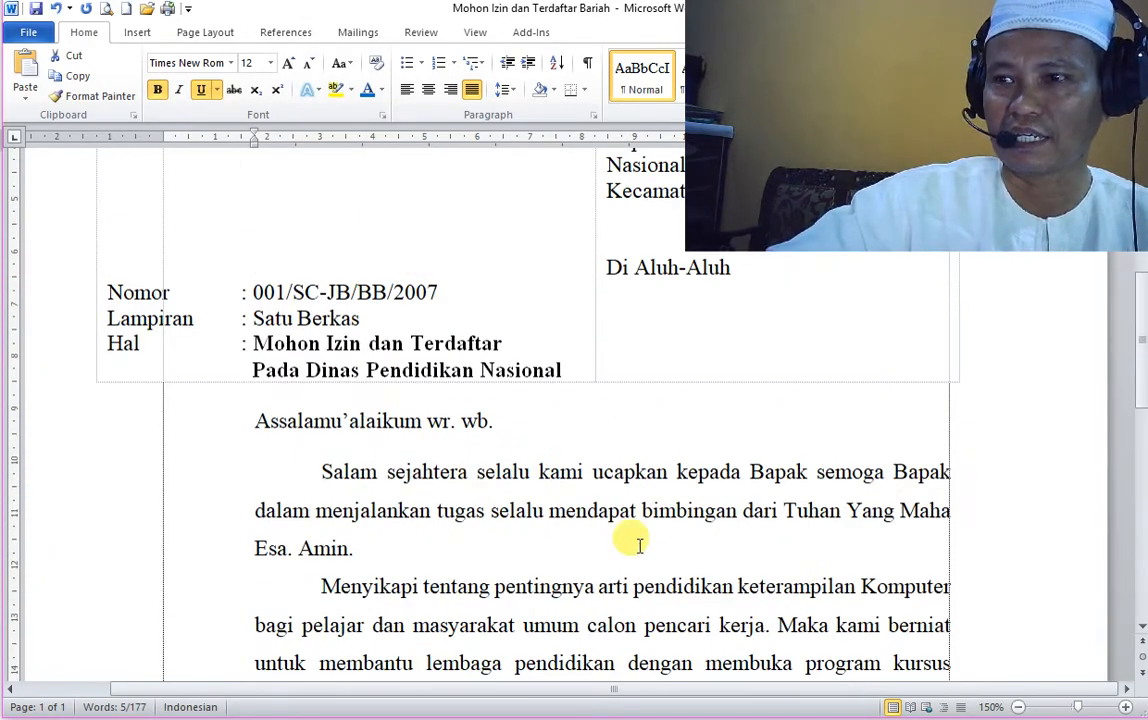
scroll(638, 545, down, 5)
scroll(638, 545, up, 8)
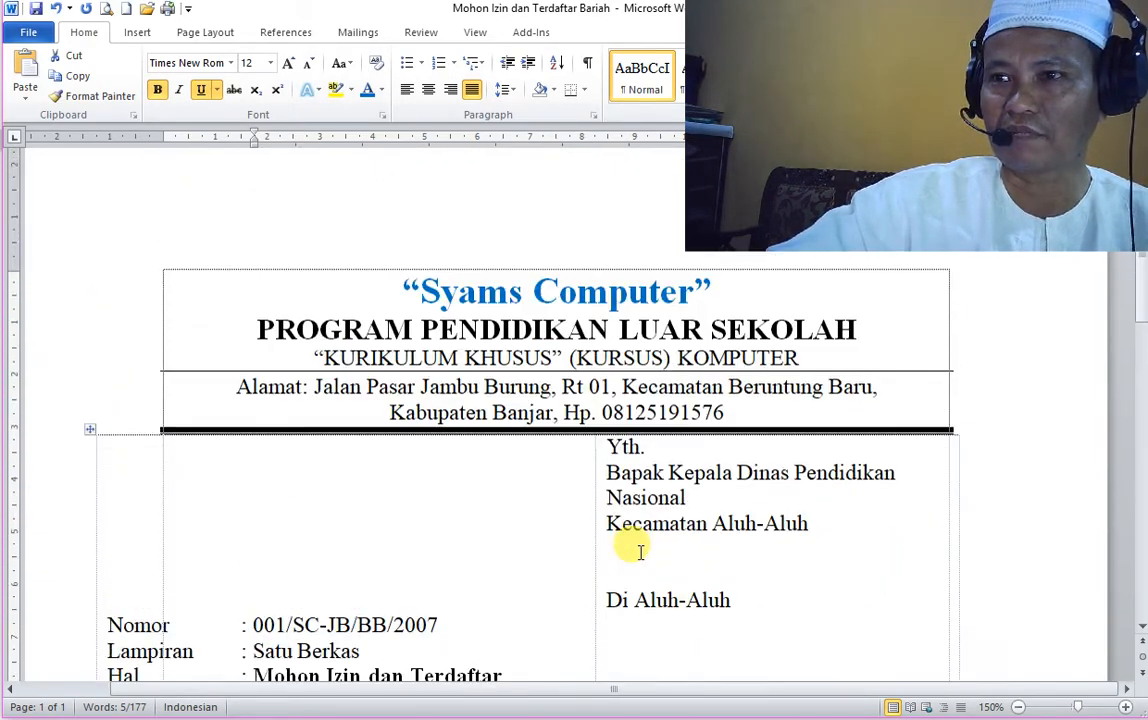
click(514, 516)
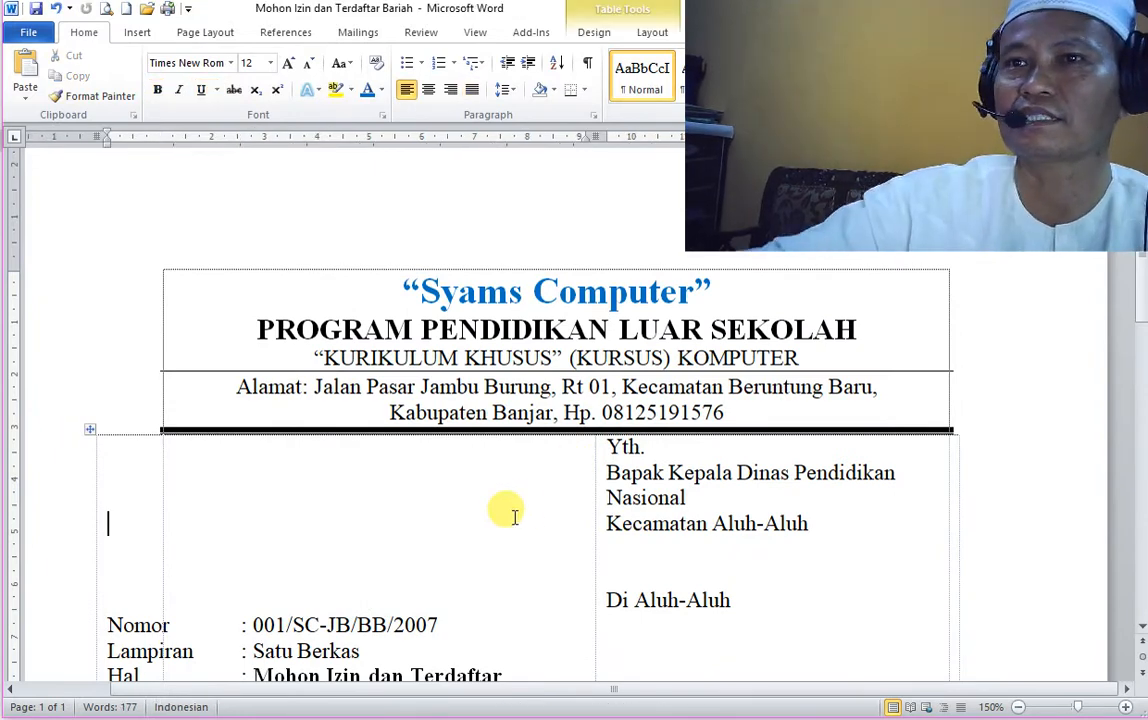
click(35, 11)
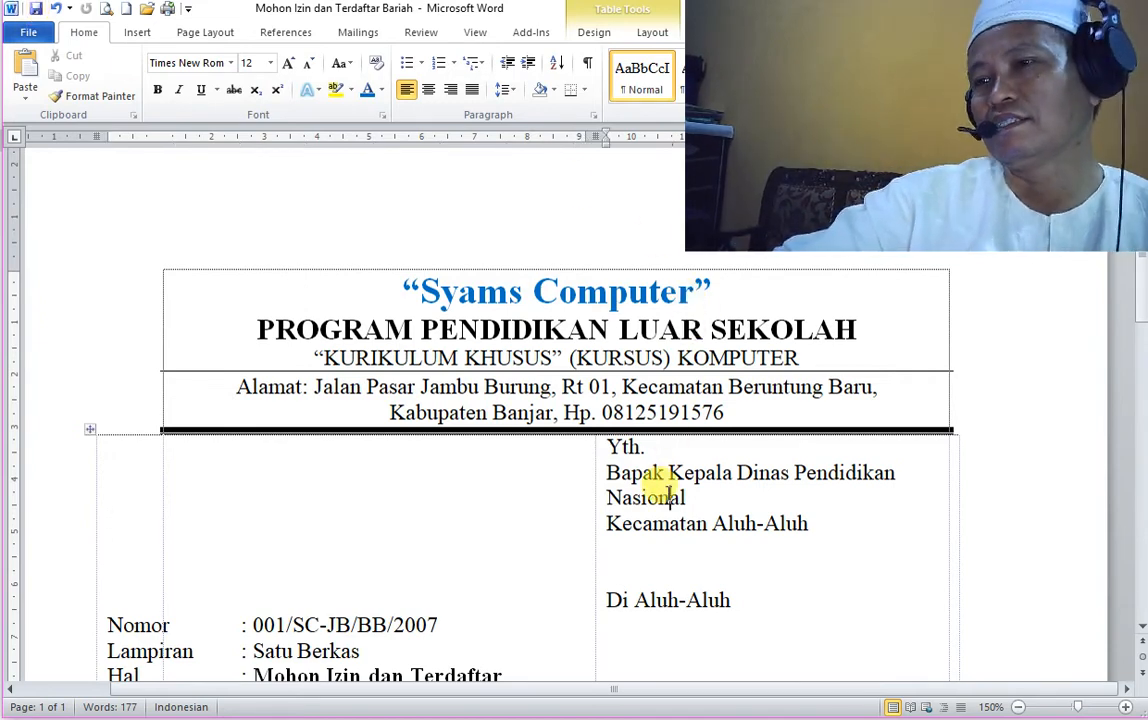
Draw a right triangle shape about 10,04 cm wide and 5,47 cm high over the details table and greeting.
scroll(645, 551, down, 8)
scroll(646, 548, up, 7)
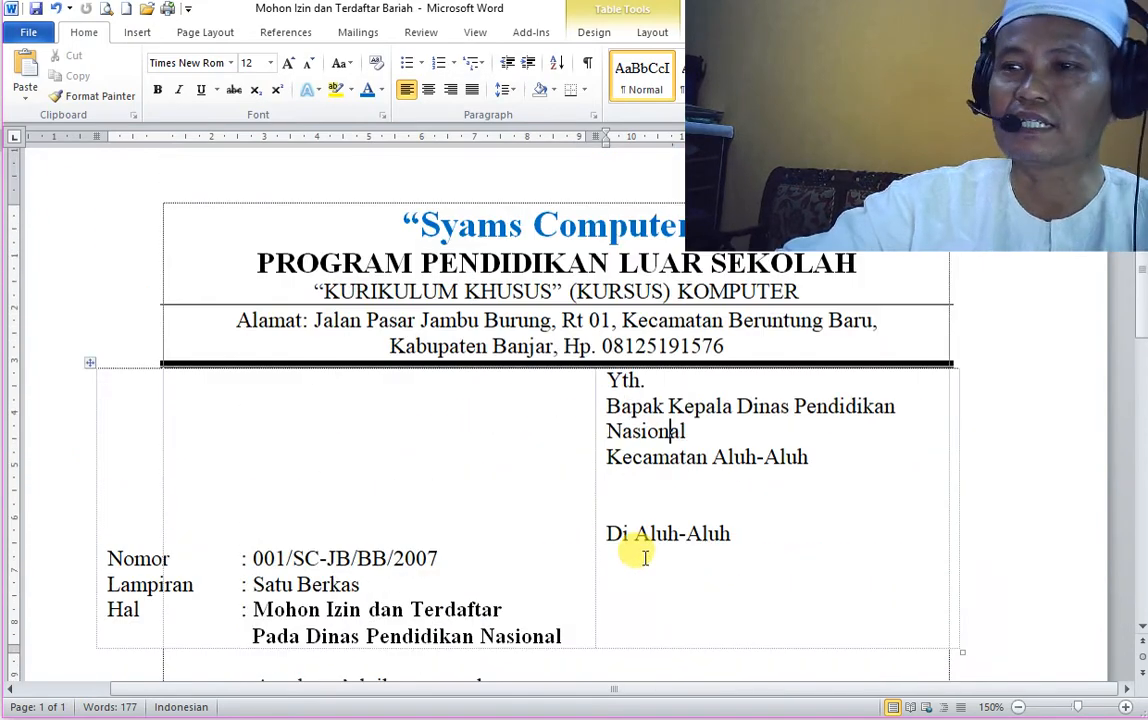
click(289, 289)
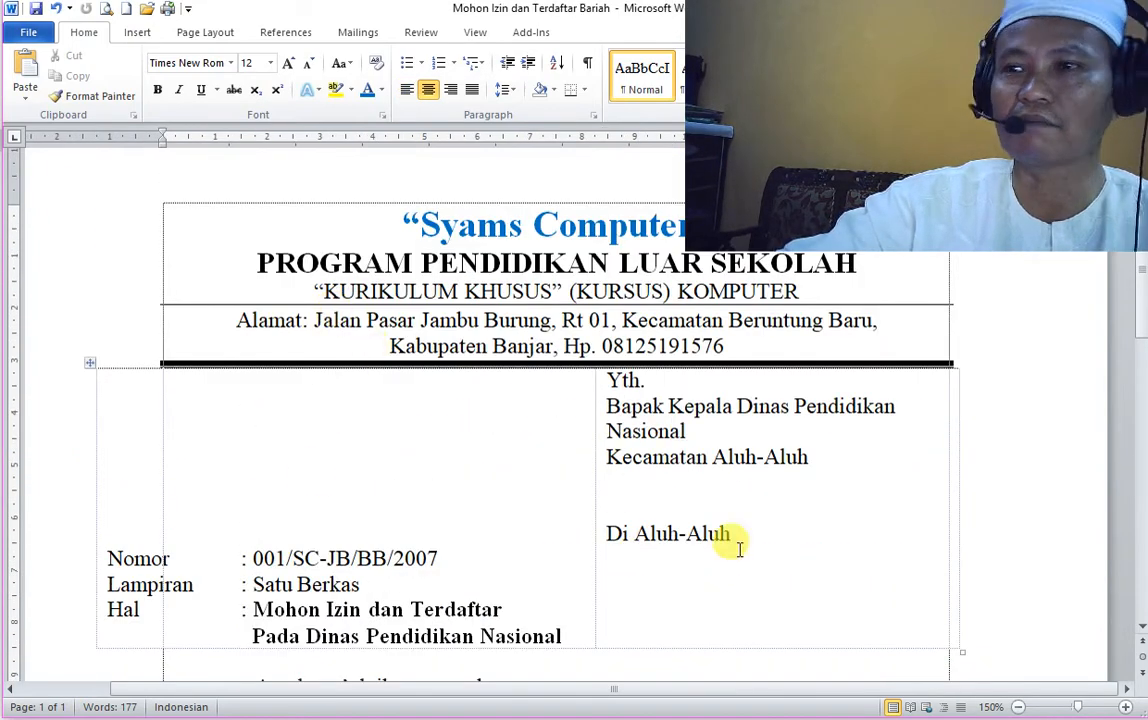
click(349, 445)
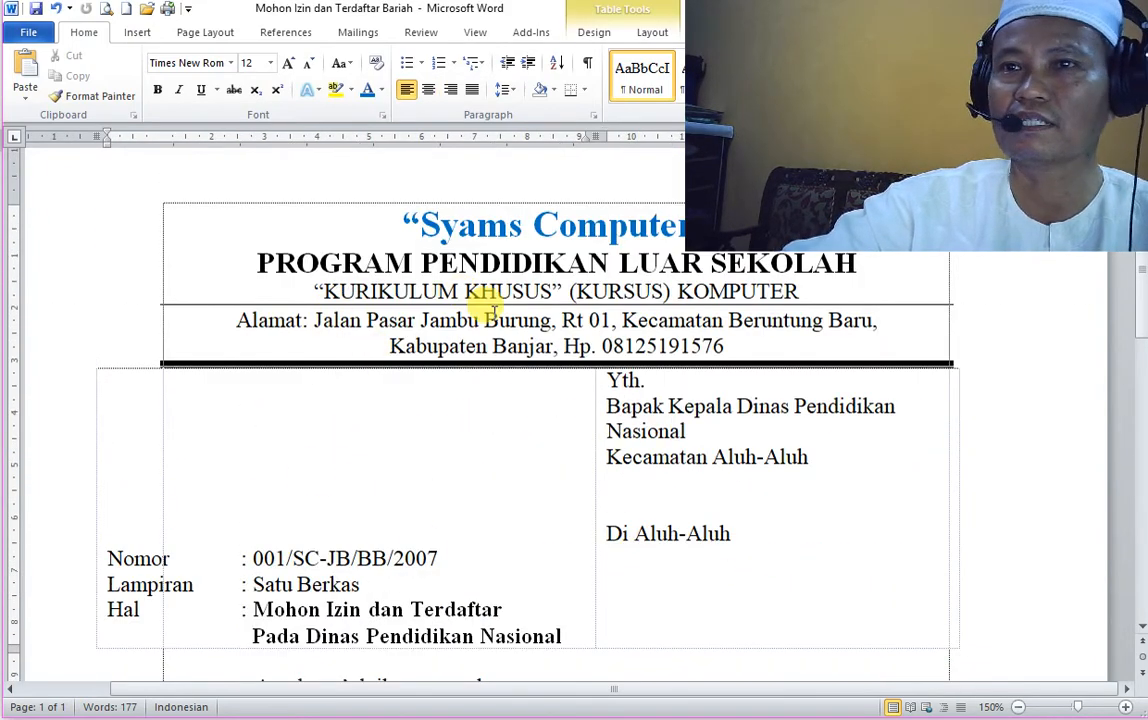
click(139, 33)
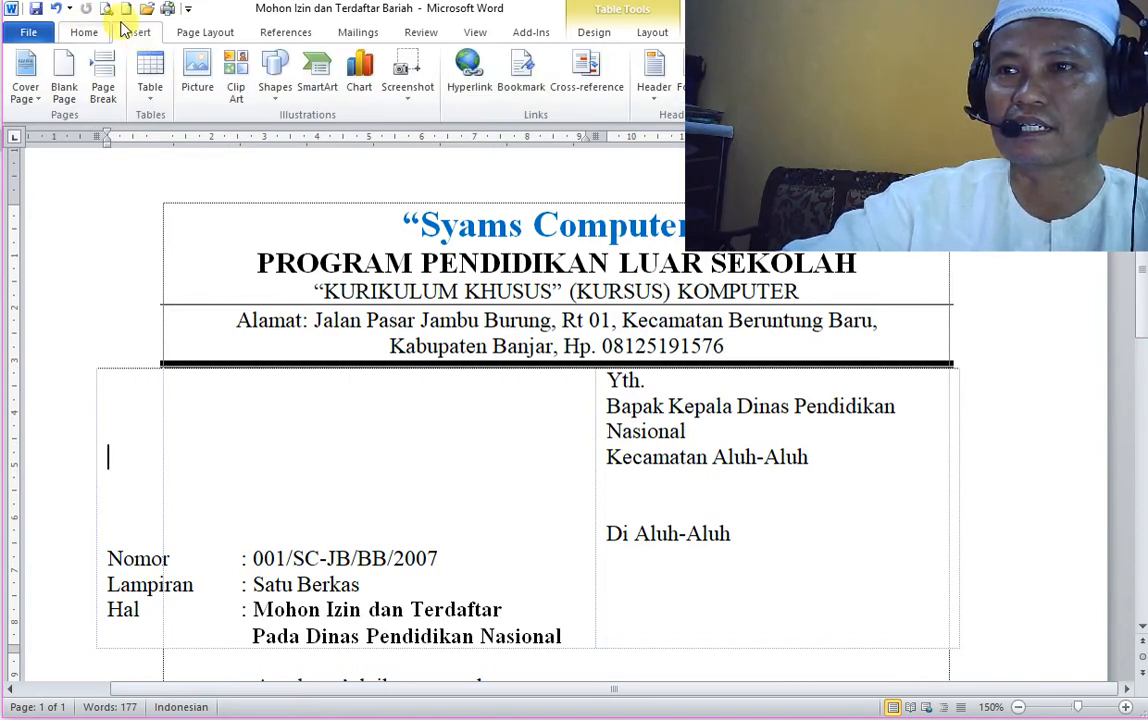
click(275, 72)
click(322, 260)
mouse_move(360, 415)
mouse_down()
mouse_move(710, 525)
mouse_move(888, 682)
mouse_up()
Copy the words "Esa. Amin." ending the first body paragraph and convert them to WordArt in a black gradient style.
scroll(790, 560, down, 5)
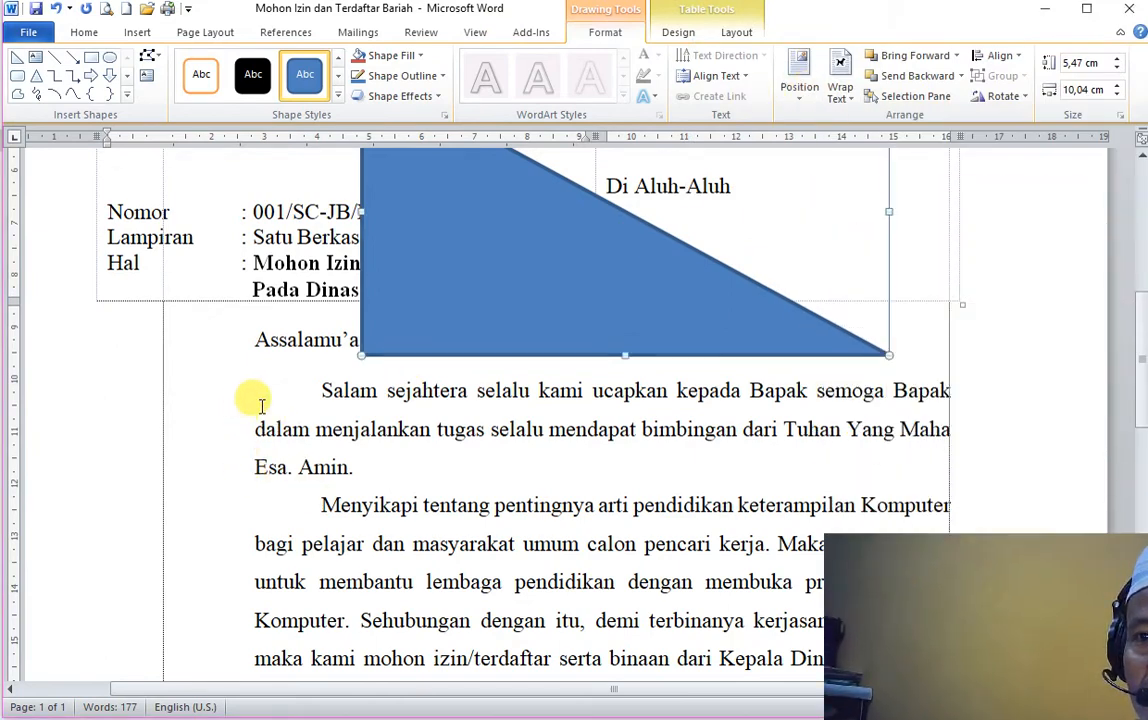
drag(240, 465, 356, 471)
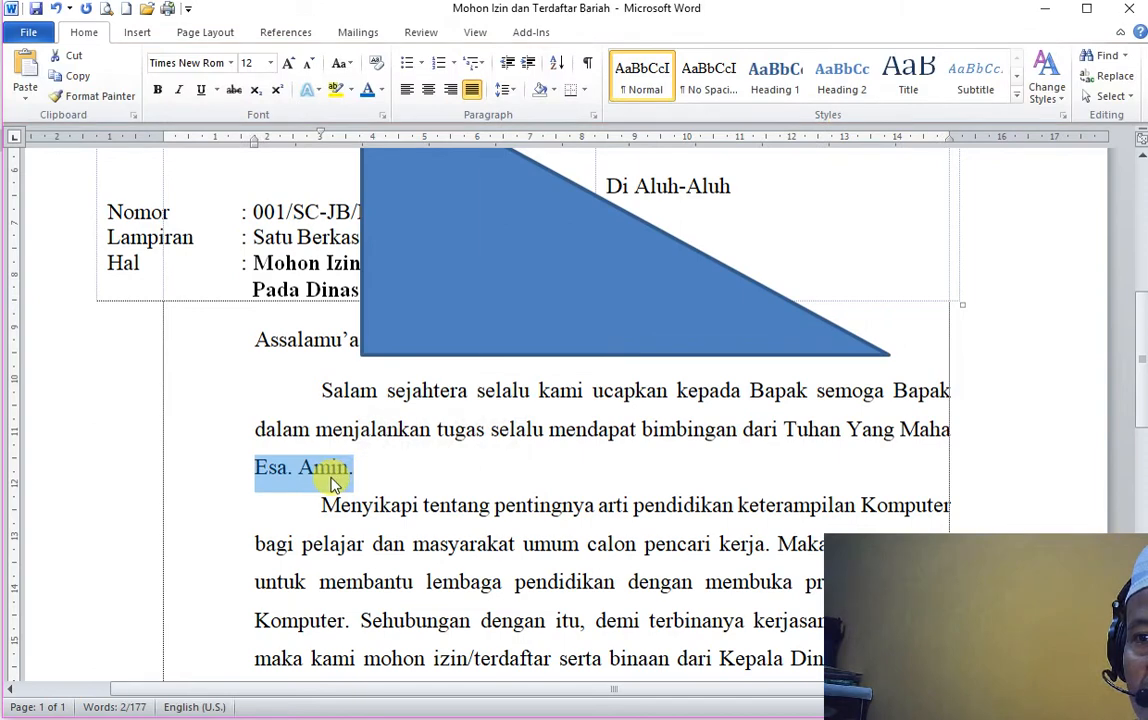
right_click(335, 470)
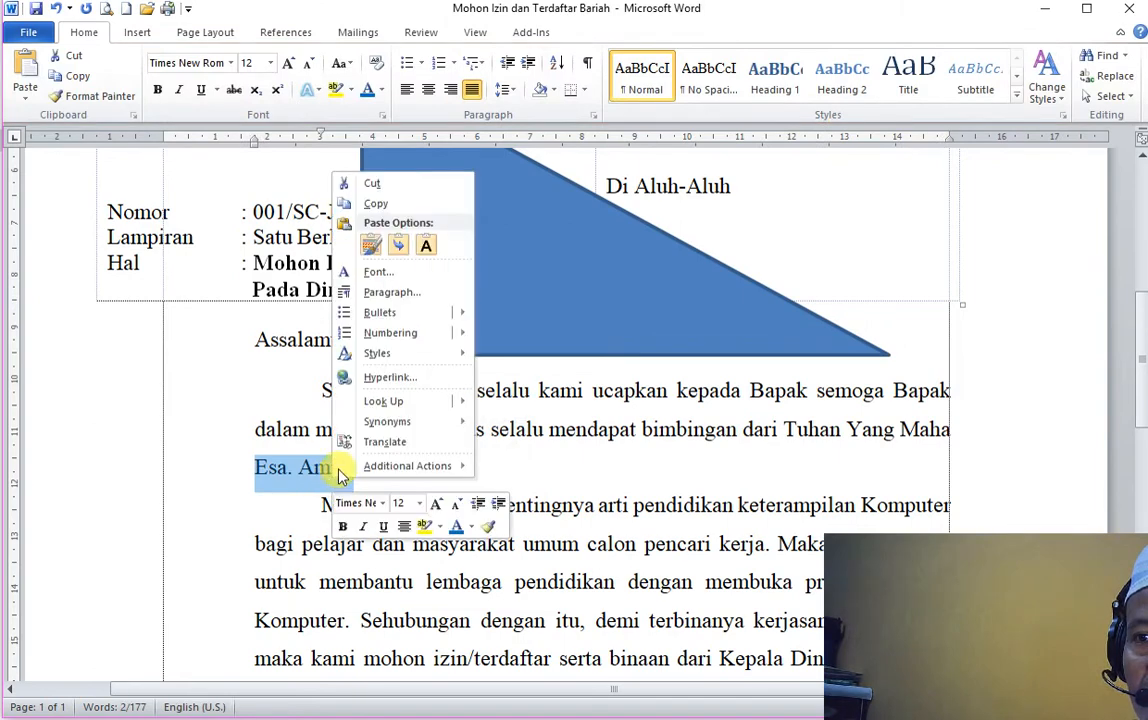
click(376, 203)
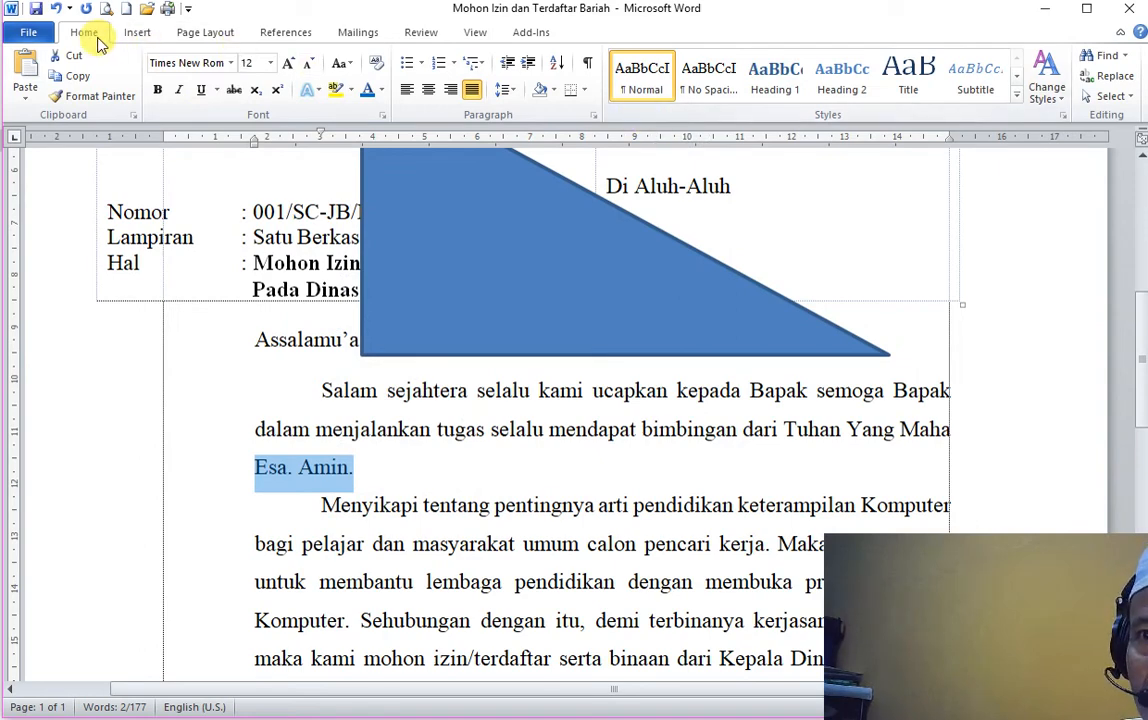
click(135, 32)
click(873, 68)
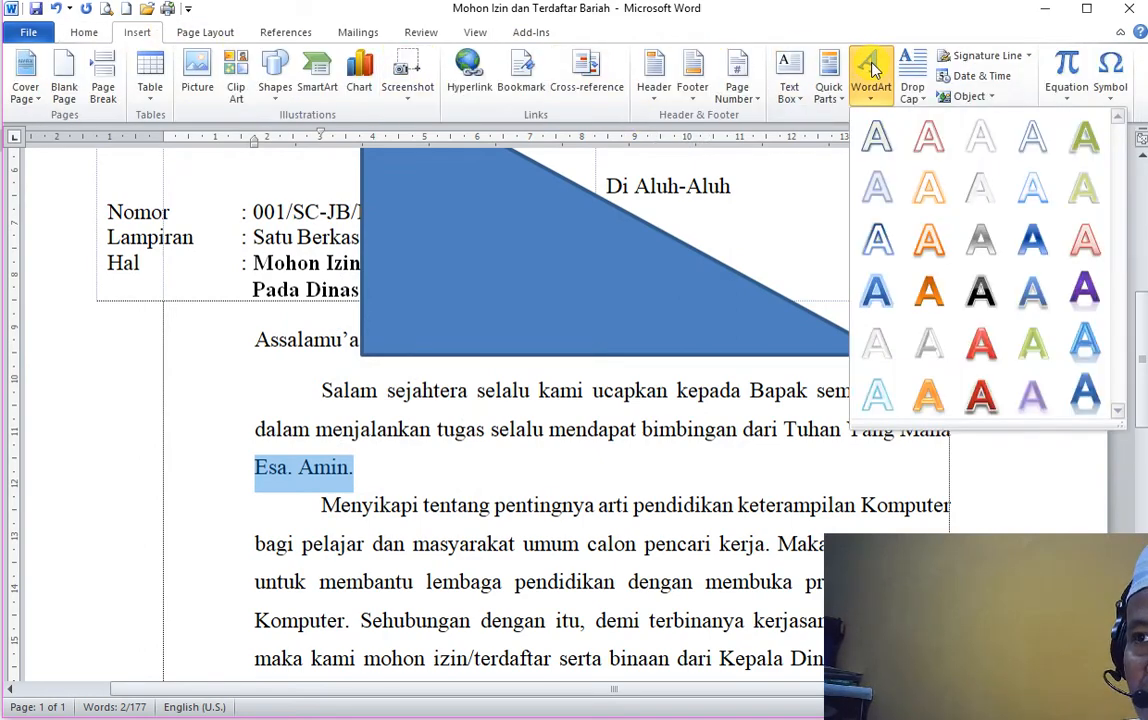
click(972, 287)
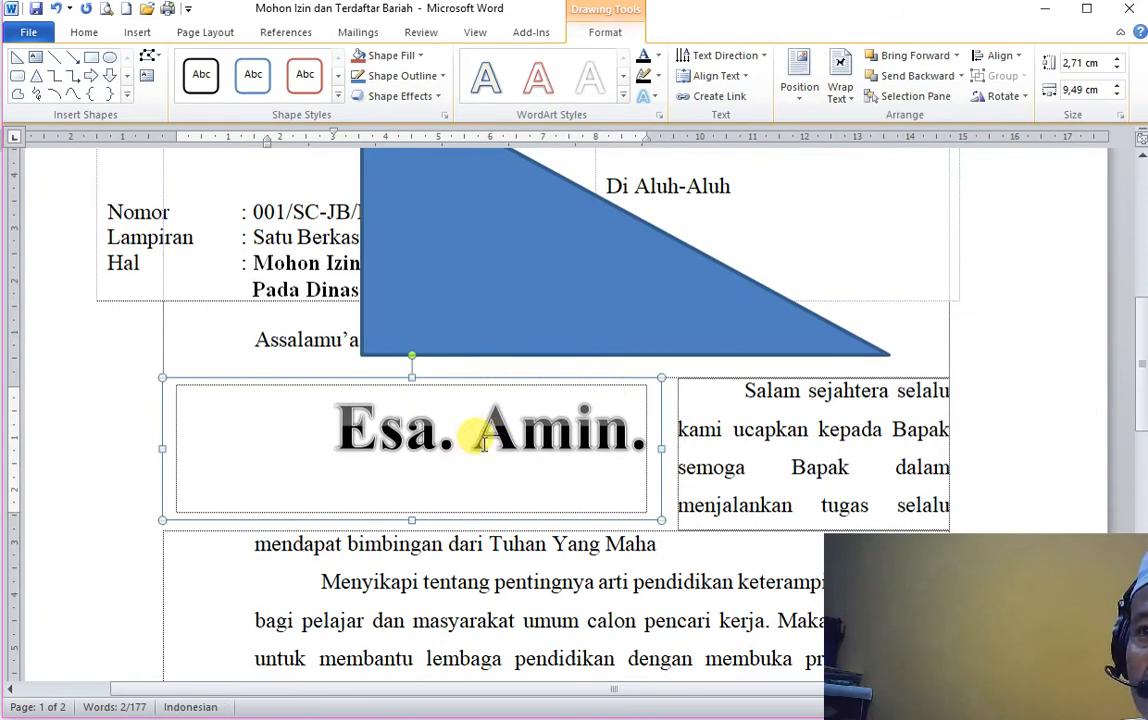
Restyle the "Esa. Amin." WordArt, trying the blue gradient style and ending on the blue style with a reflection.
click(623, 96)
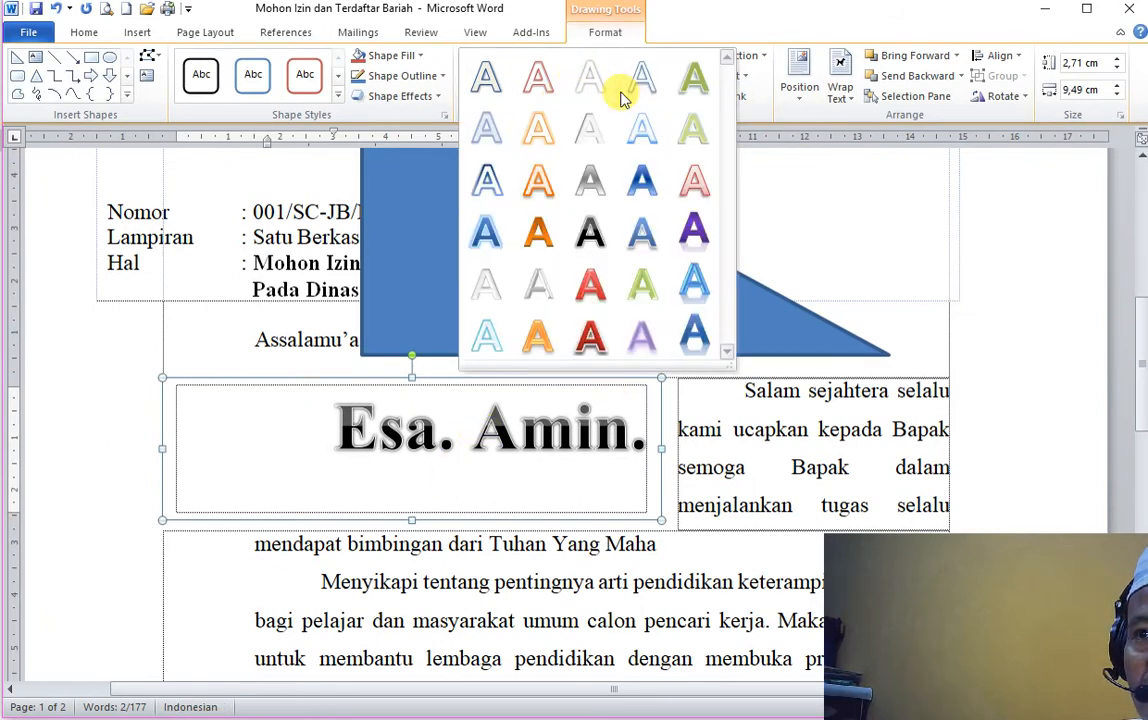
click(650, 232)
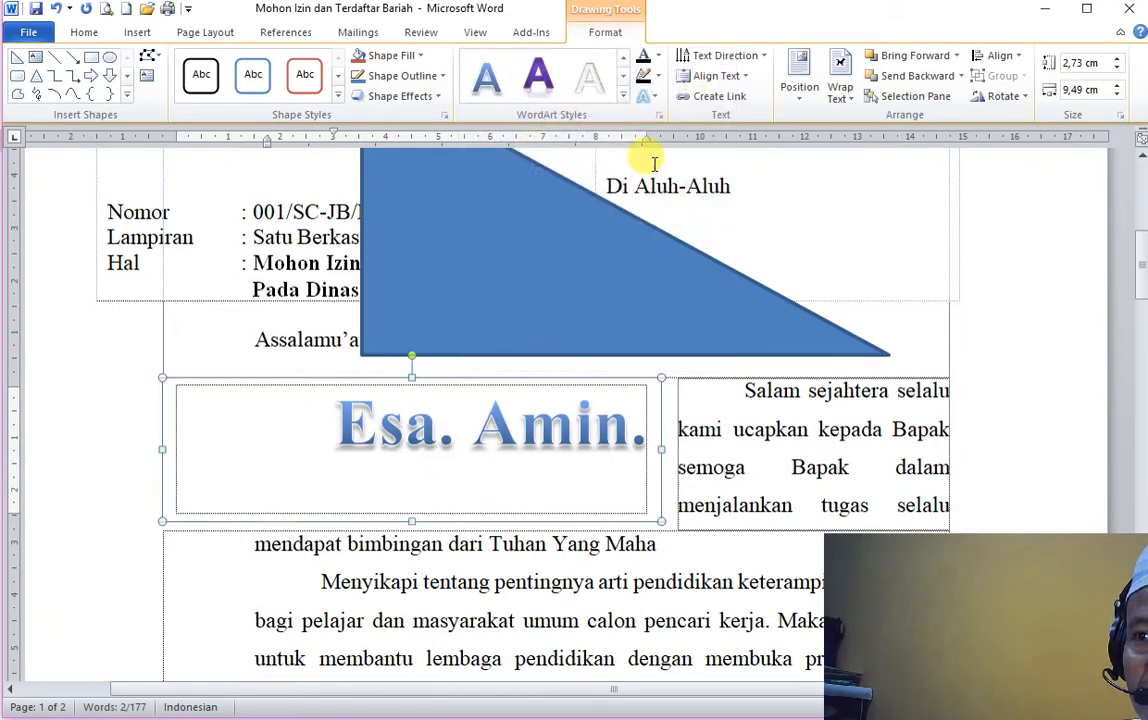
click(623, 96)
click(690, 332)
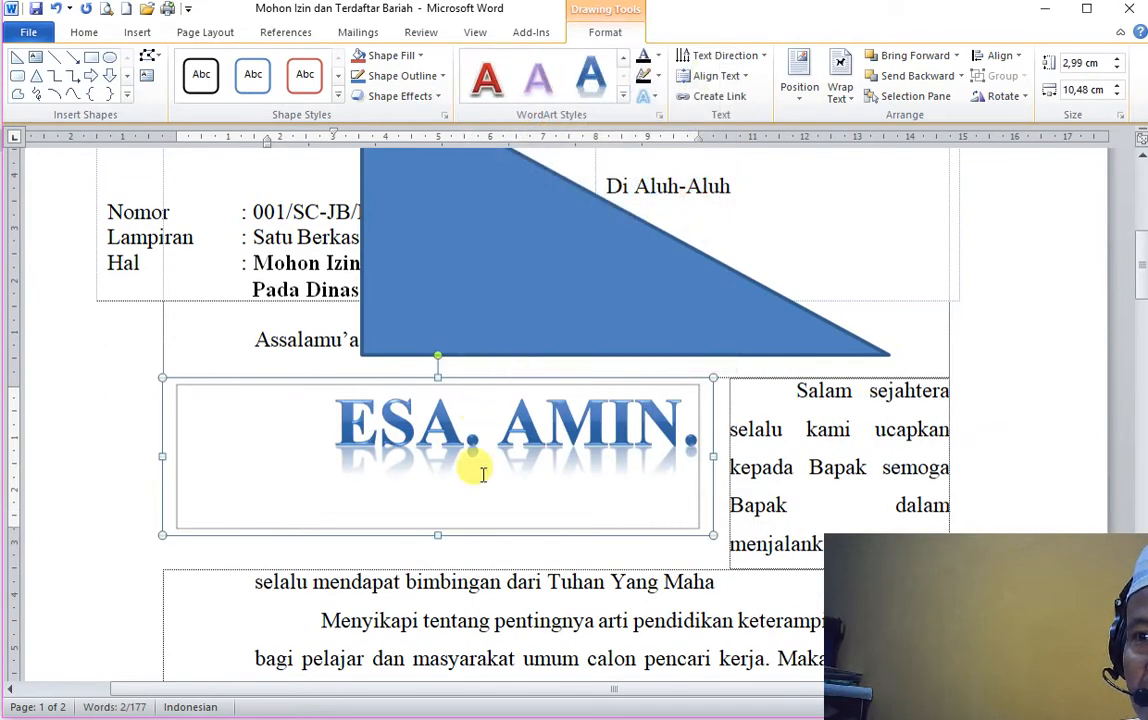
click(790, 463)
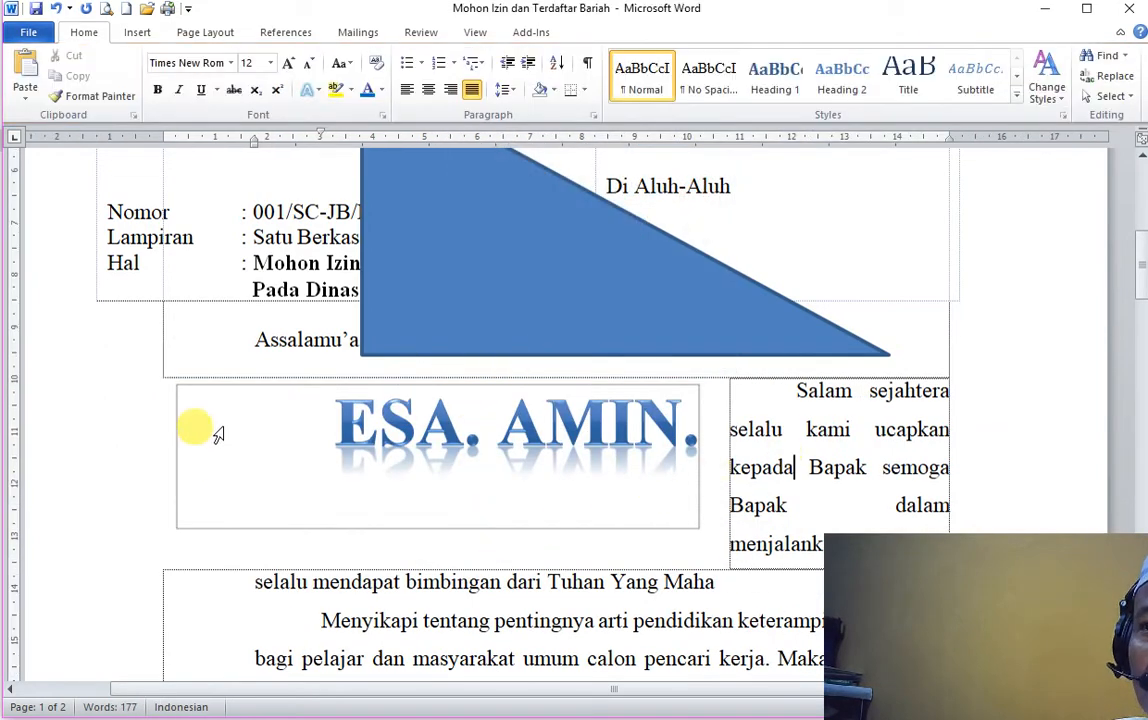
Open the clip art search and limit its results to illustrations and audio by excluding photographs and videos.
click(137, 33)
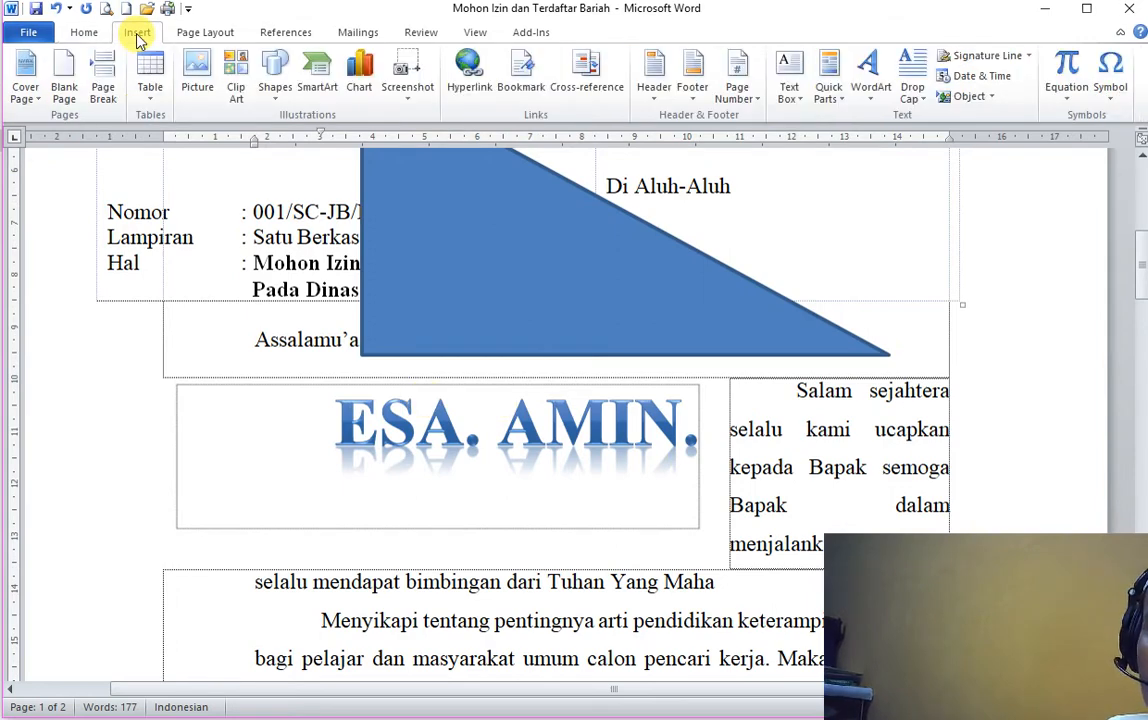
click(237, 66)
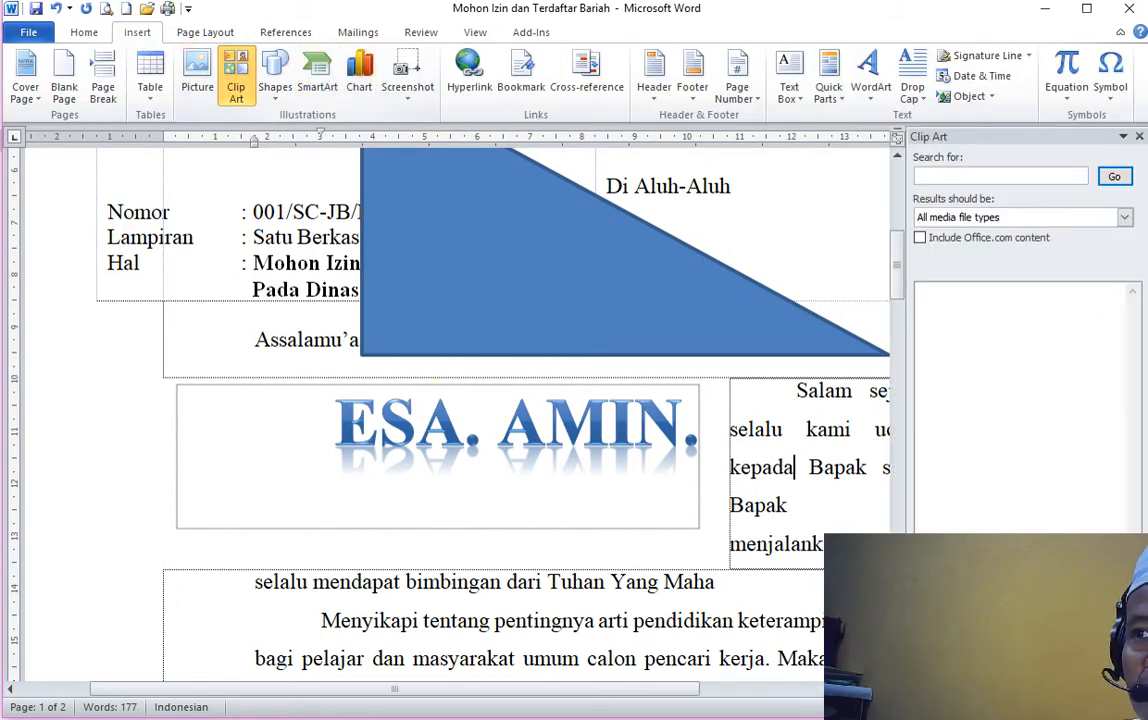
click(1000, 174)
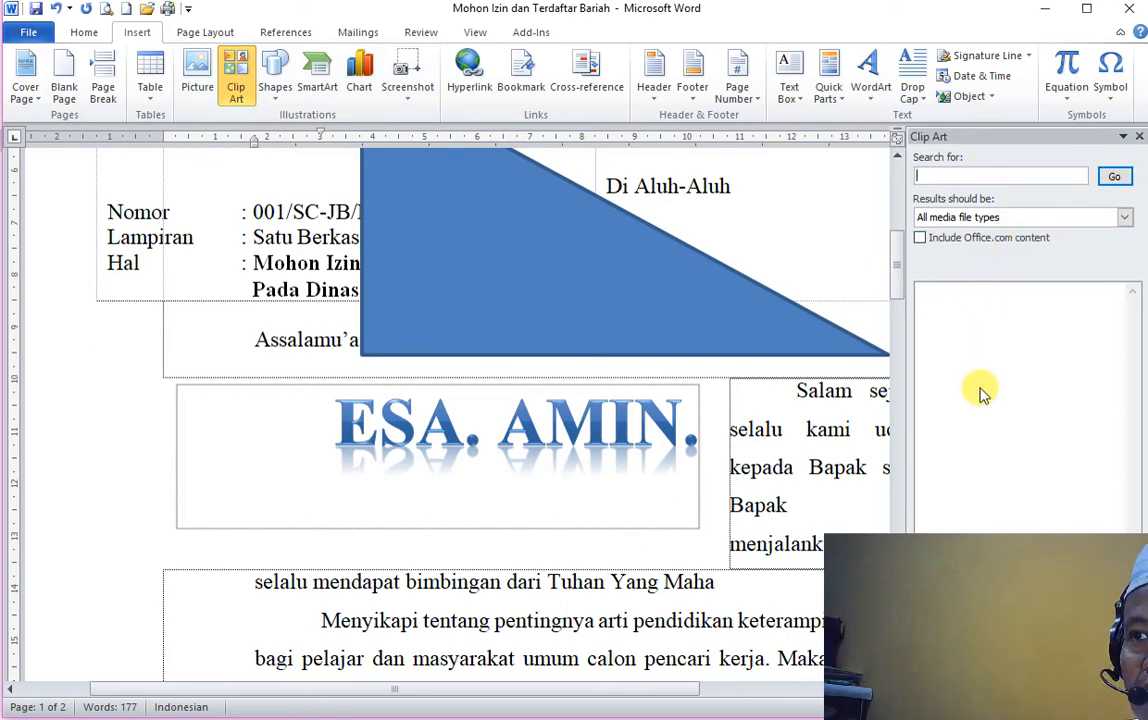
click(1123, 217)
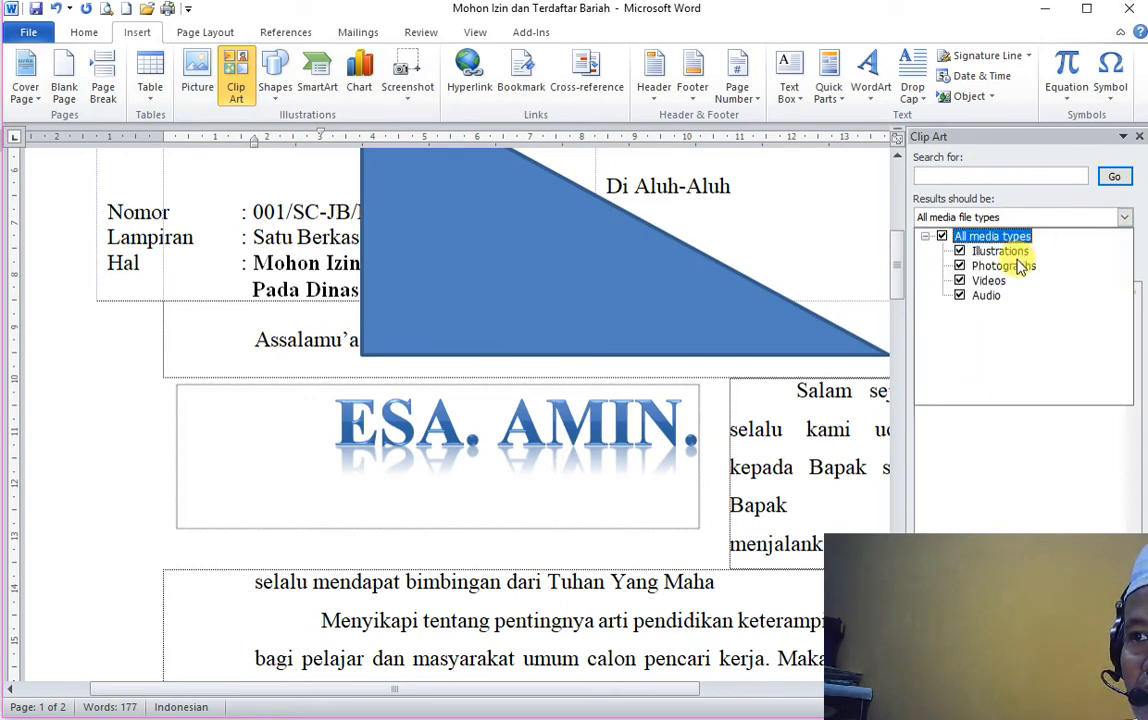
click(985, 281)
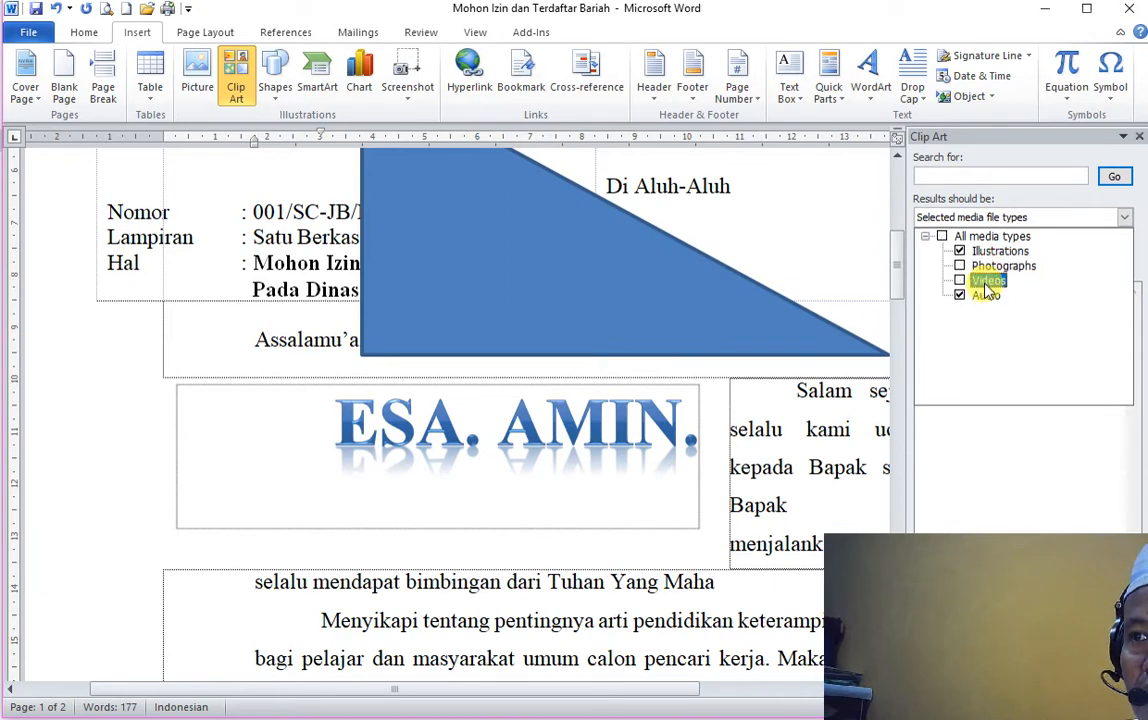
Insert the picture "DeadTree 1024x768" from the Alami 2 folder inside My Pictures on drive D:.
click(197, 77)
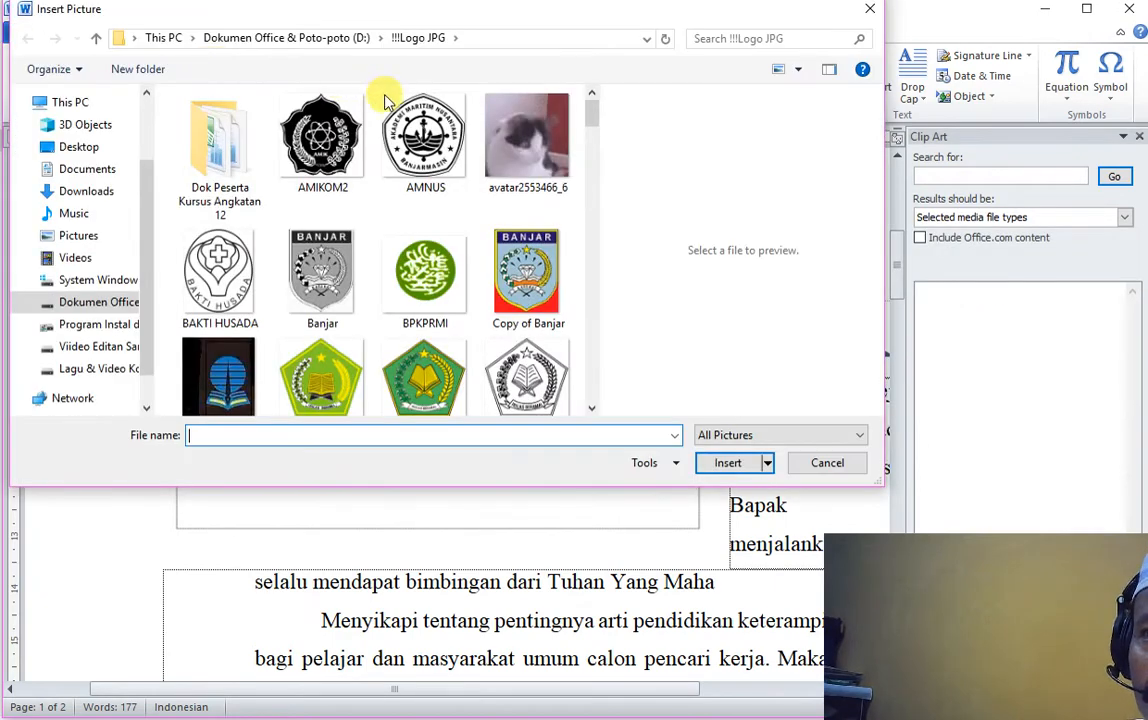
click(97, 305)
scroll(377, 284, down, 10)
scroll(377, 284, down, 15)
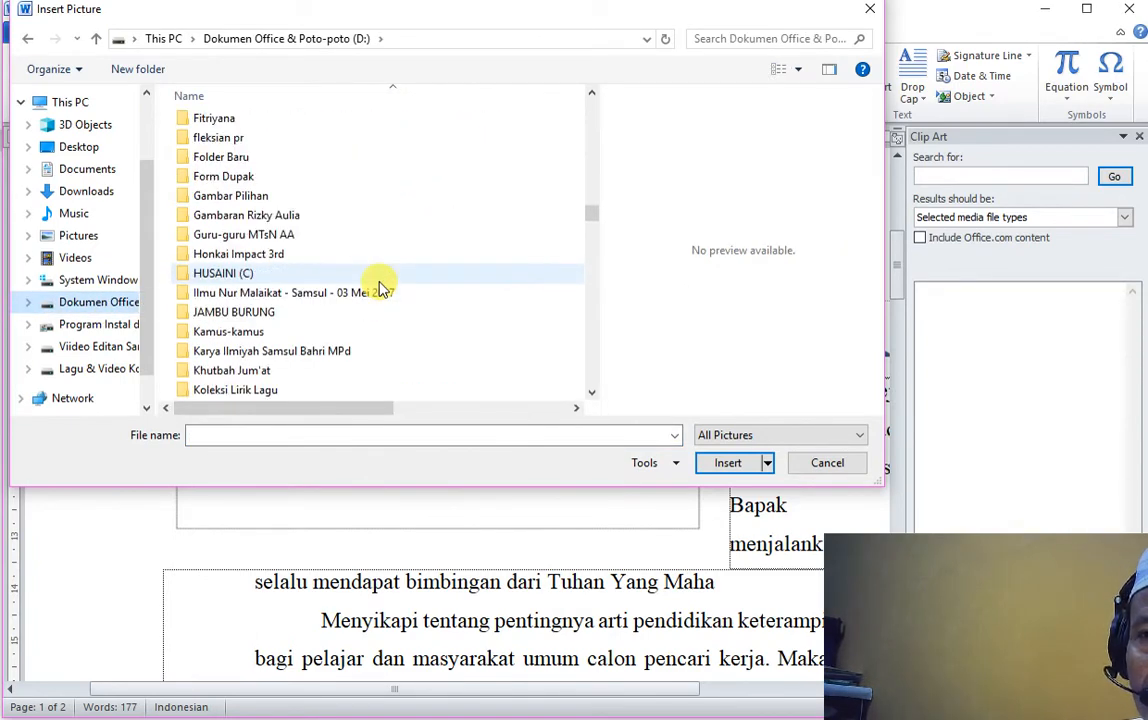
scroll(380, 289, down, 10)
scroll(380, 297, down, 5)
double_click(249, 389)
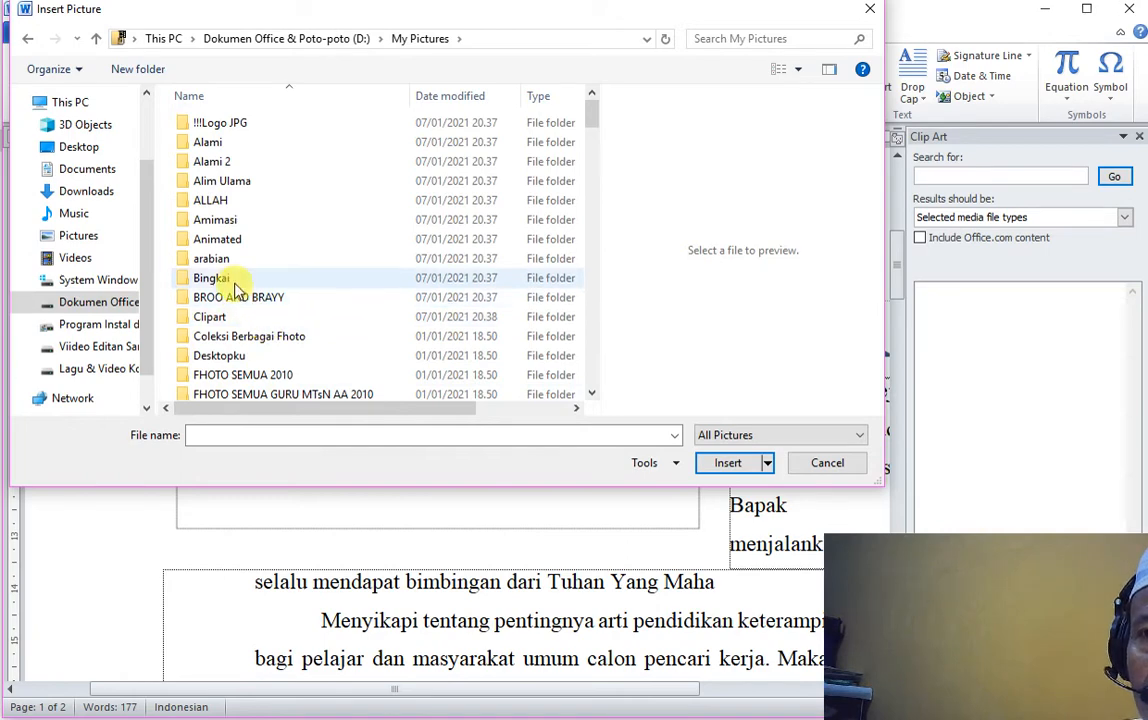
double_click(215, 162)
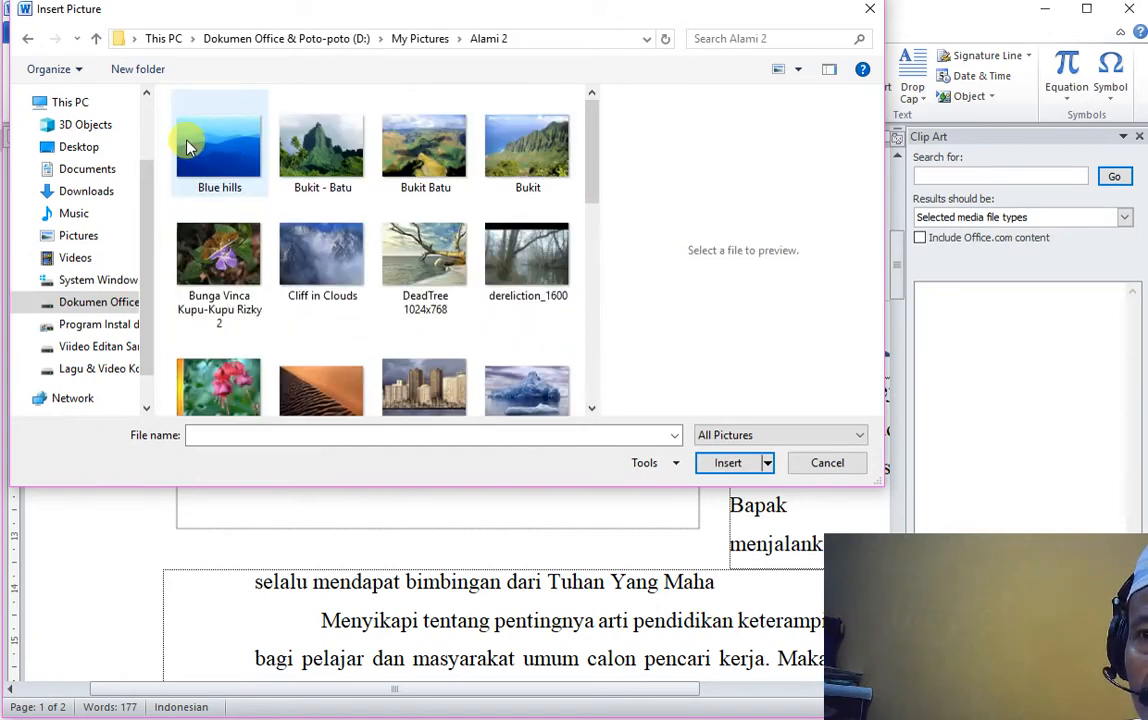
double_click(412, 245)
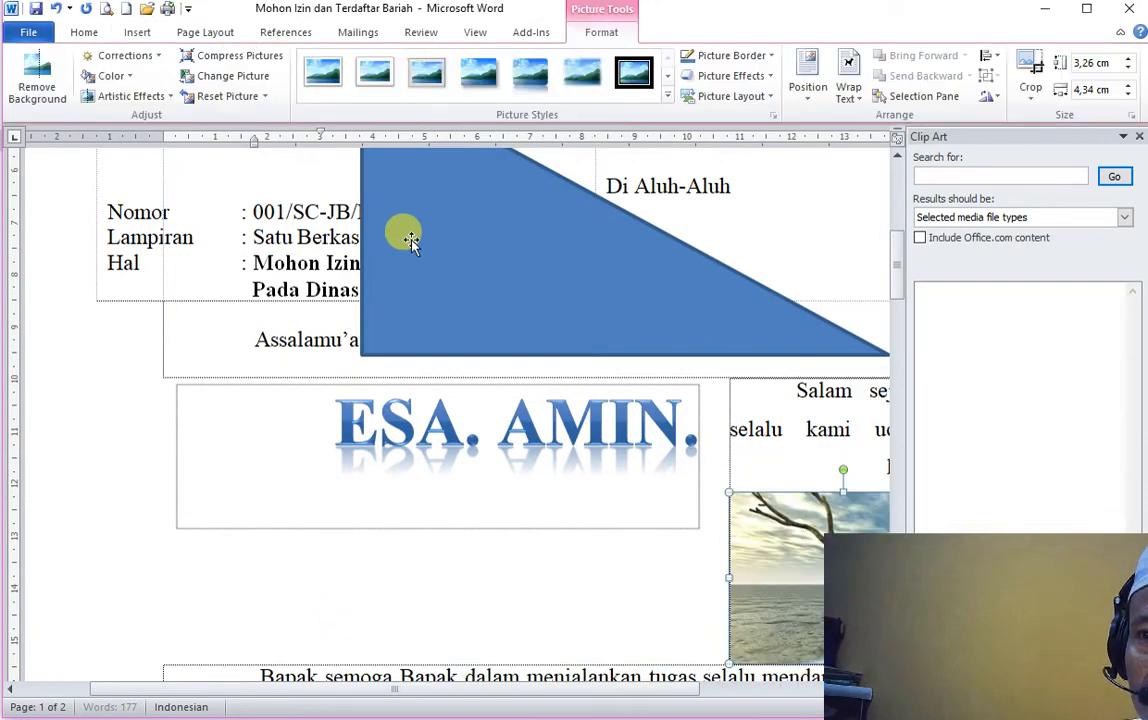
Close the clip art search and enlarge the dead tree picture to about 12,22 cm high and 16,3 cm wide.
scroll(645, 440, down, 5)
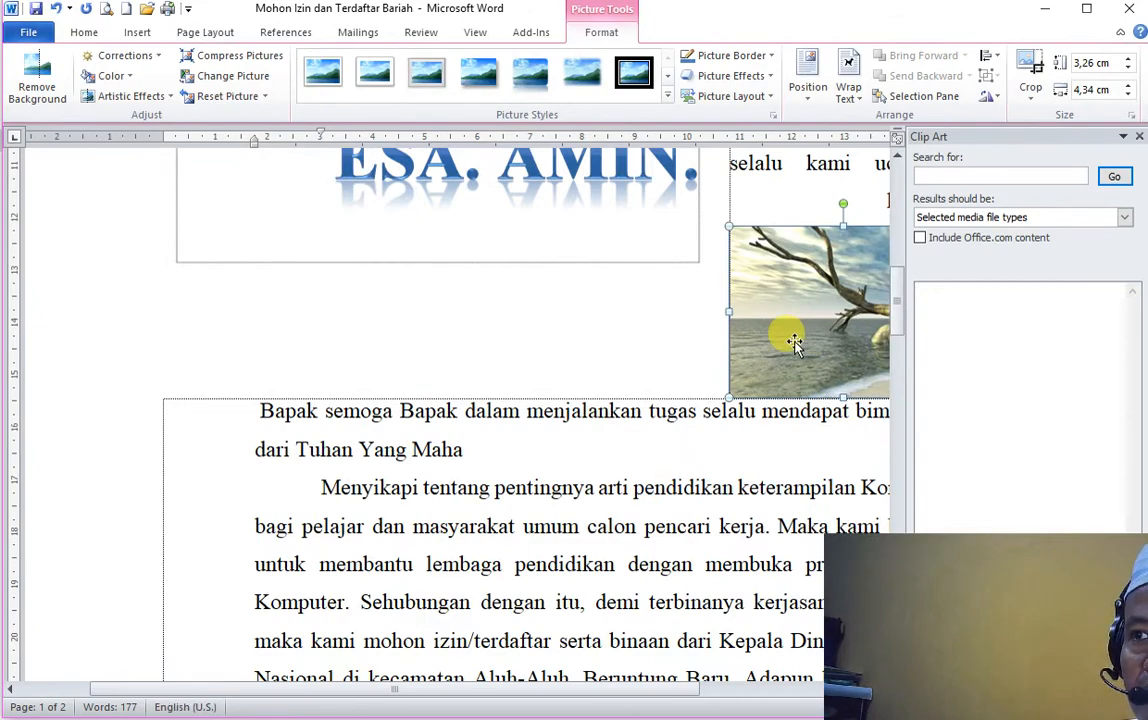
click(1139, 137)
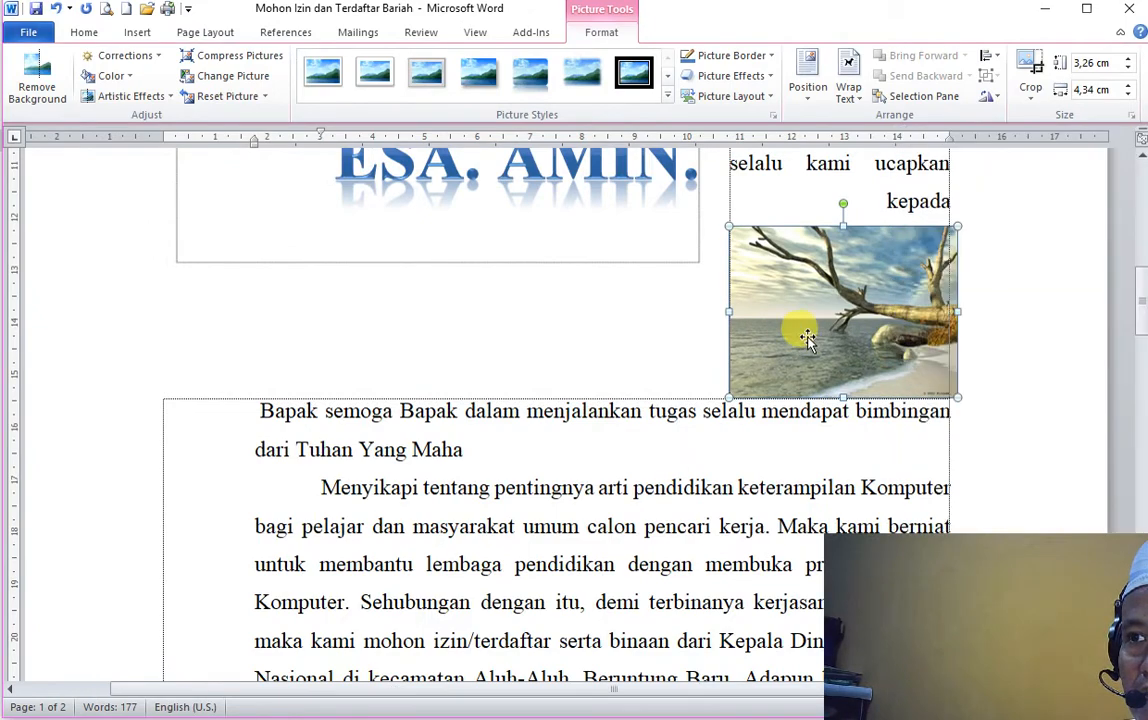
drag(726, 395, 102, 690)
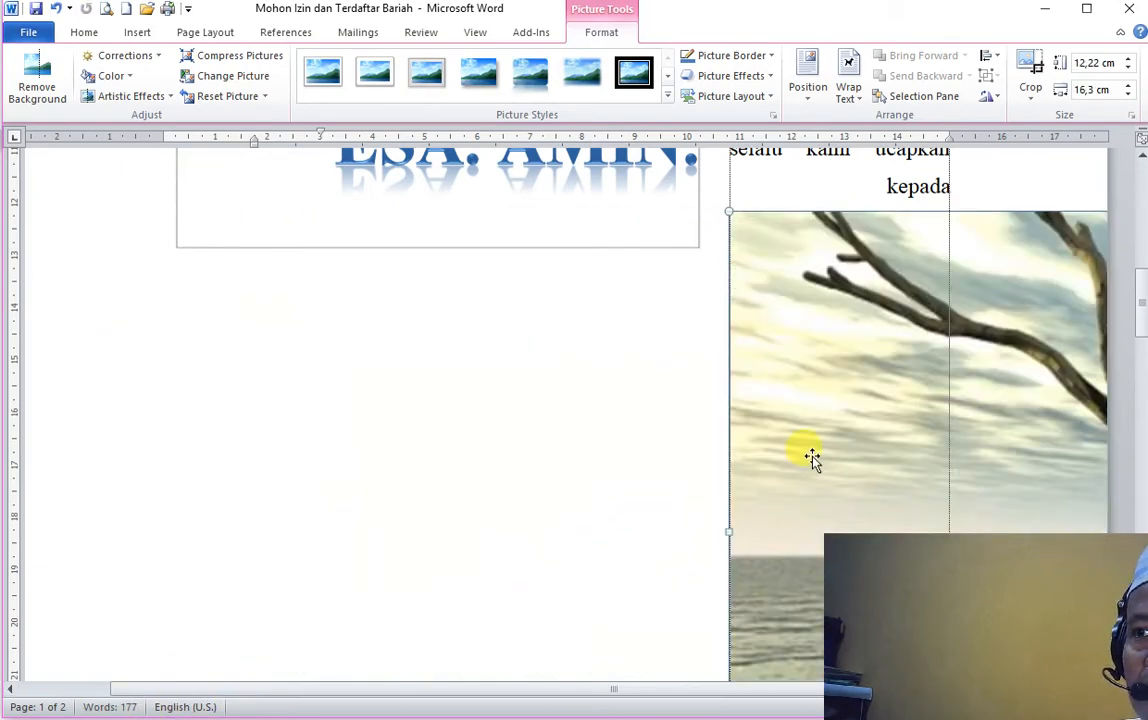
Set the dead tree picture's text wrapping to In Front of Text and move it over the letter's body paragraphs.
drag(869, 430, 597, 431)
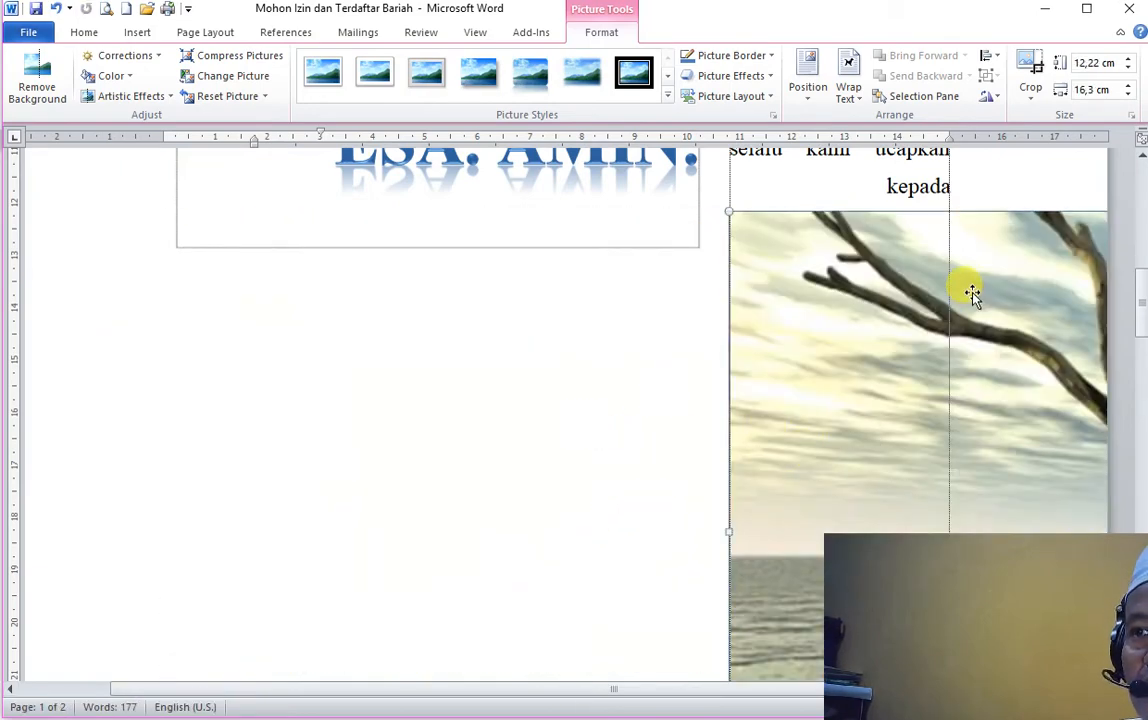
click(850, 91)
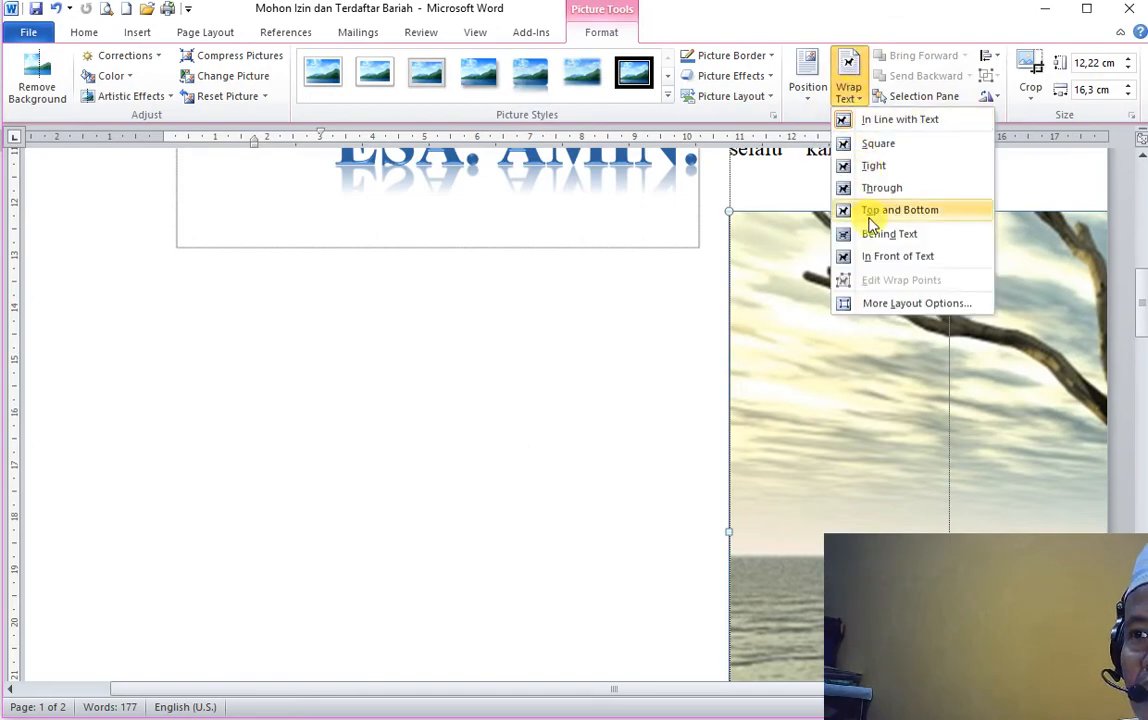
click(871, 257)
mouse_move(894, 382)
mouse_down()
mouse_move(290, 356)
mouse_move(368, 338)
mouse_move(354, 328)
mouse_up()
scroll(545, 392, down, 7)
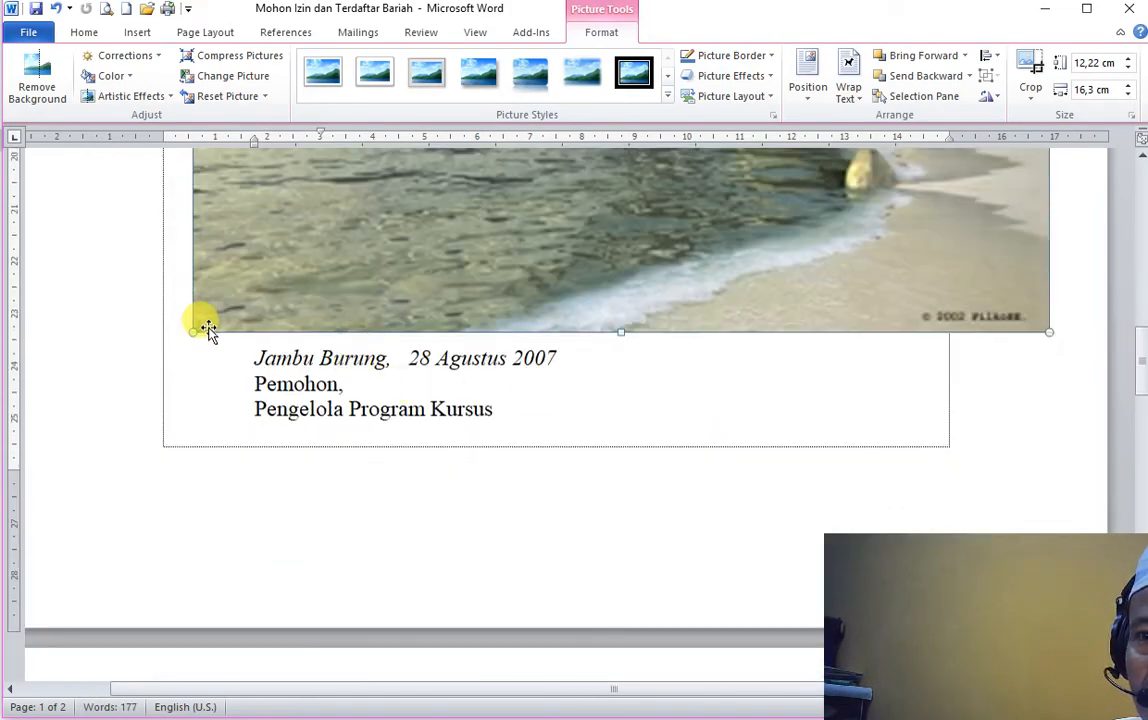
Change the dead tree picture's text wrapping to Behind Text so the letter's text shows over it.
click(852, 88)
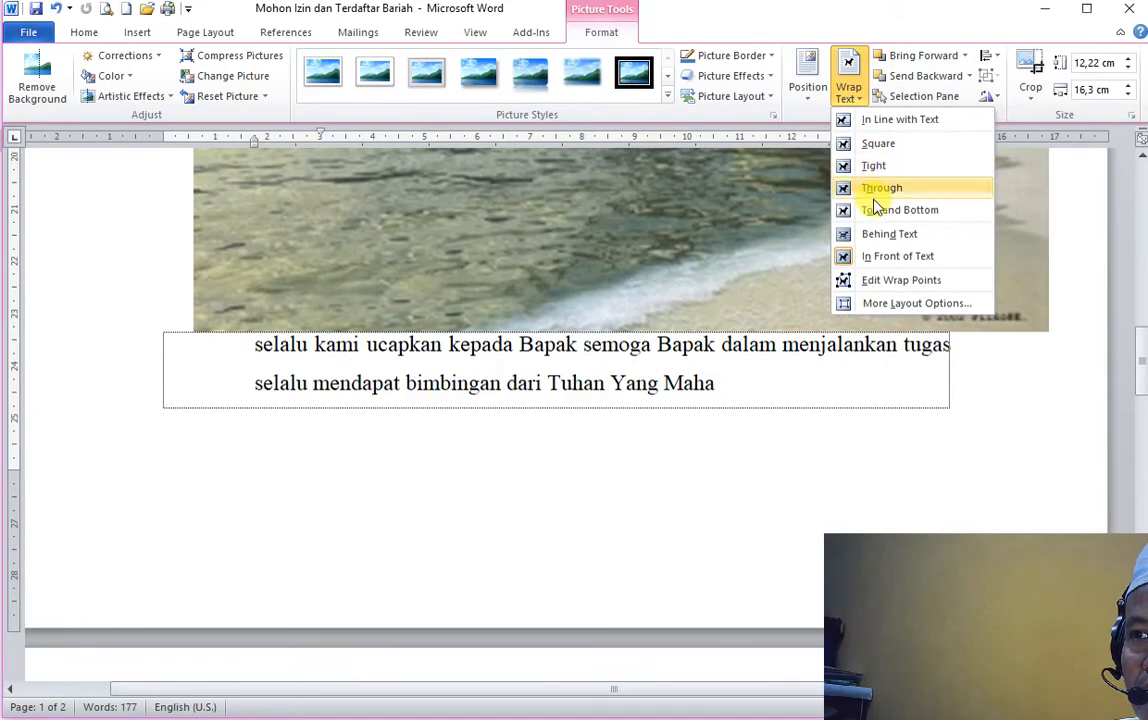
click(876, 236)
scroll(769, 269, up, 10)
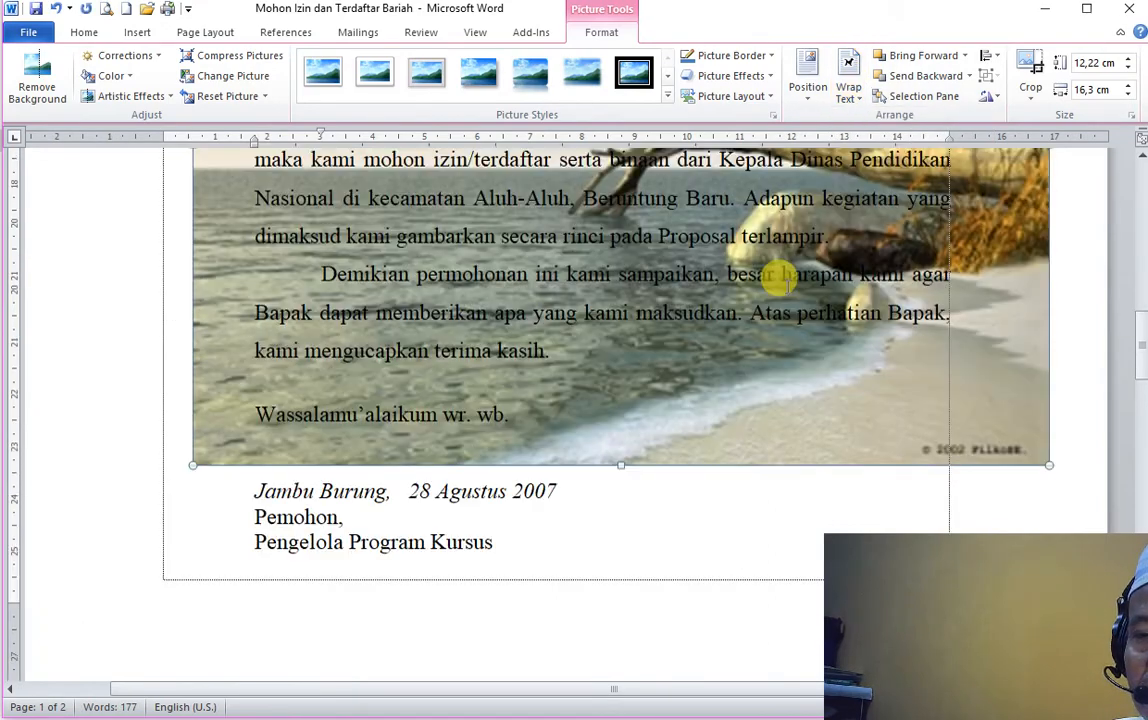
scroll(587, 307, up, 4)
scroll(500, 330, down, 4)
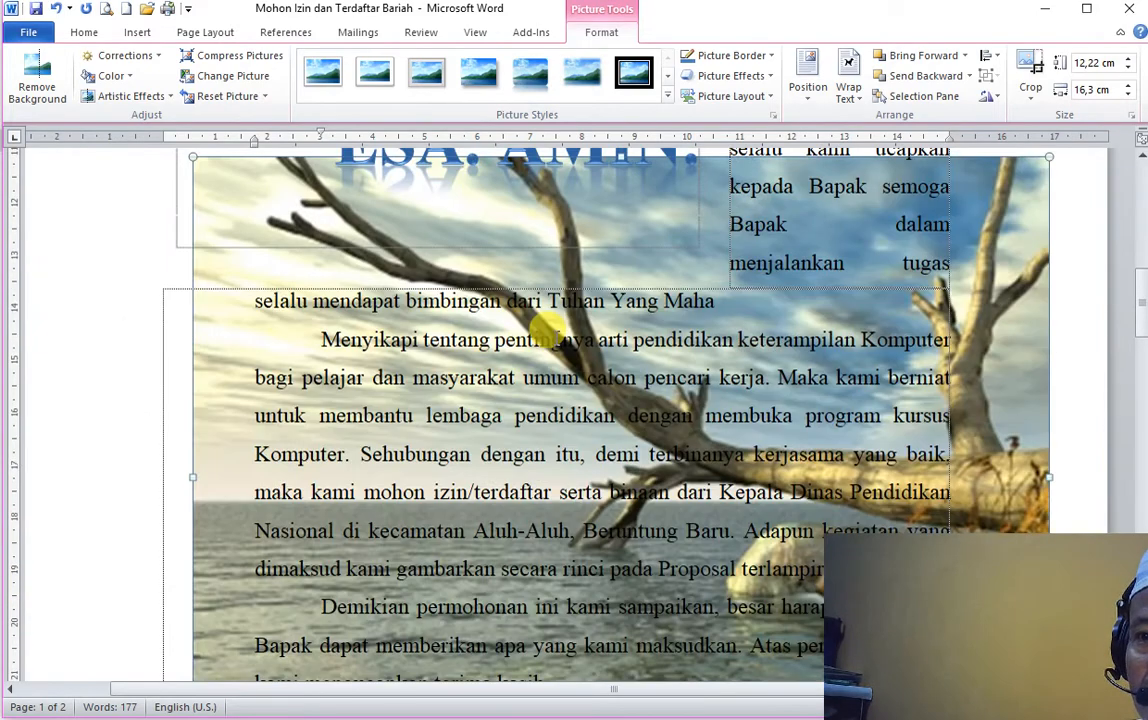
Colour the first five lines of the paragraph beginning "Menyikapi tentang pentingnya" in standard green.
click(356, 355)
drag(321, 340, 884, 505)
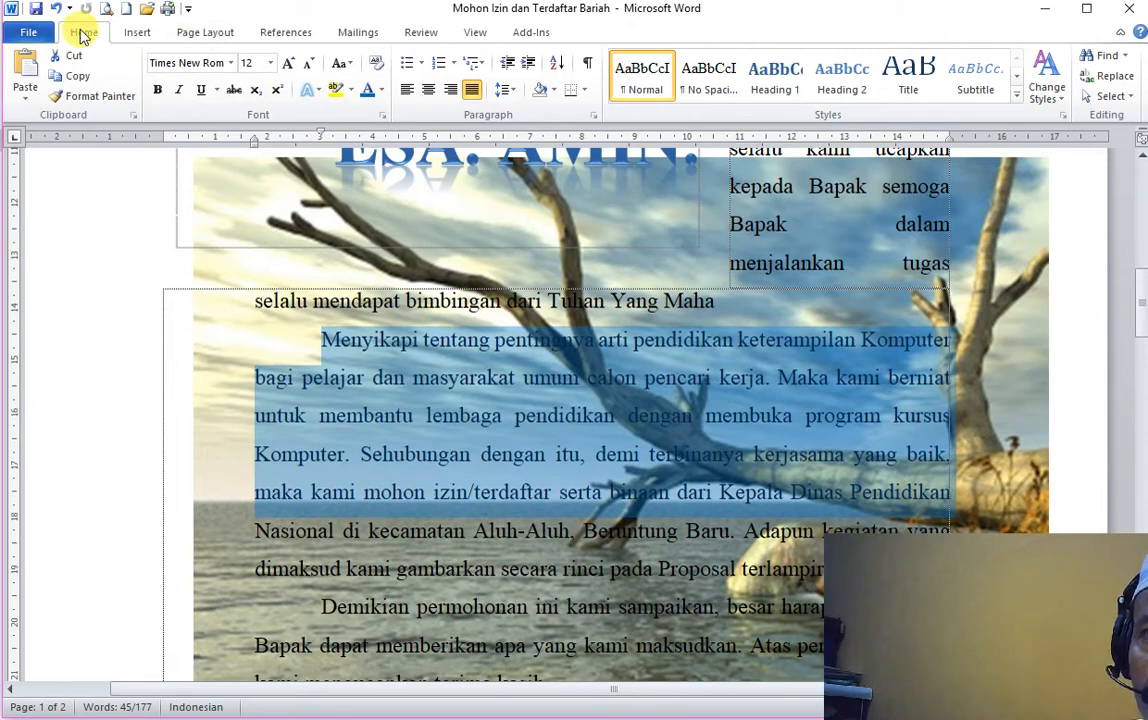
click(380, 90)
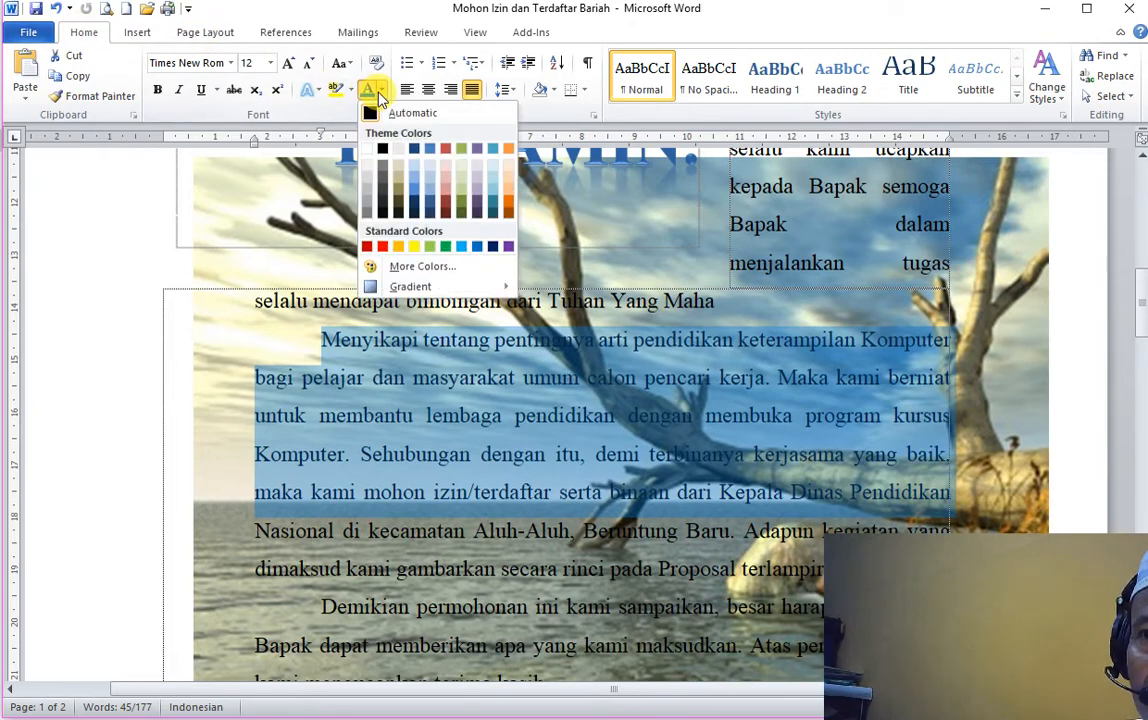
click(447, 248)
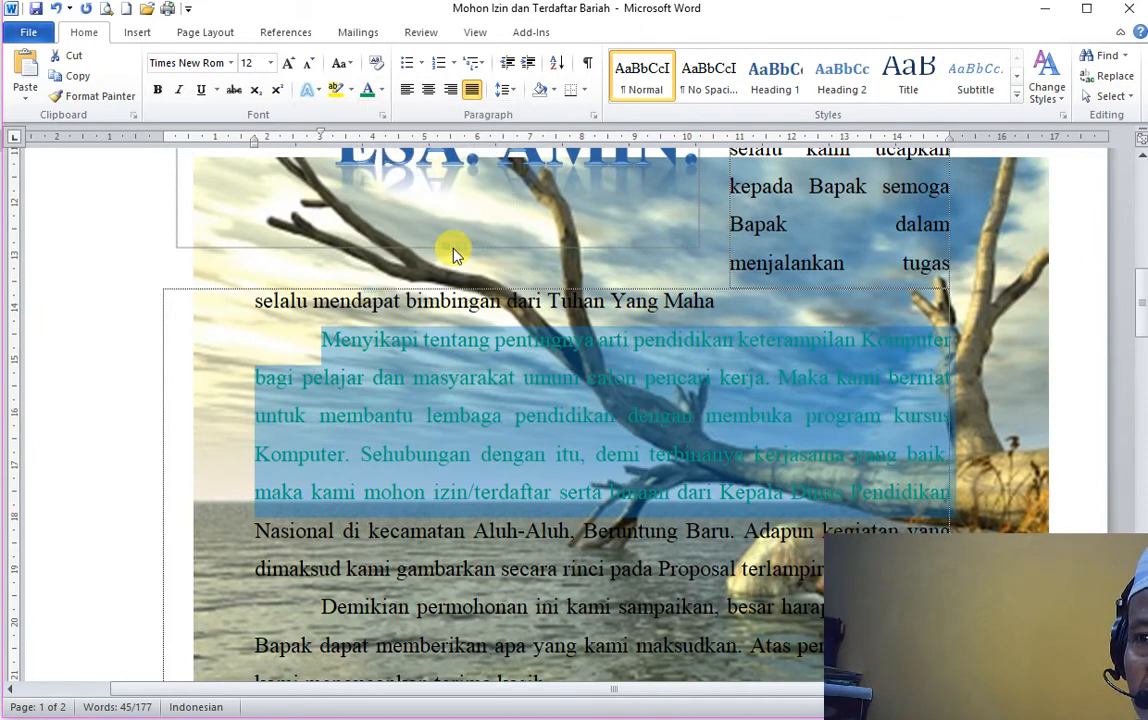
click(500, 403)
Convert the "Menyikapi tentang pentingnya" paragraph's first six lines to WordArt in the light red gradient style with a red outline.
drag(307, 333, 893, 545)
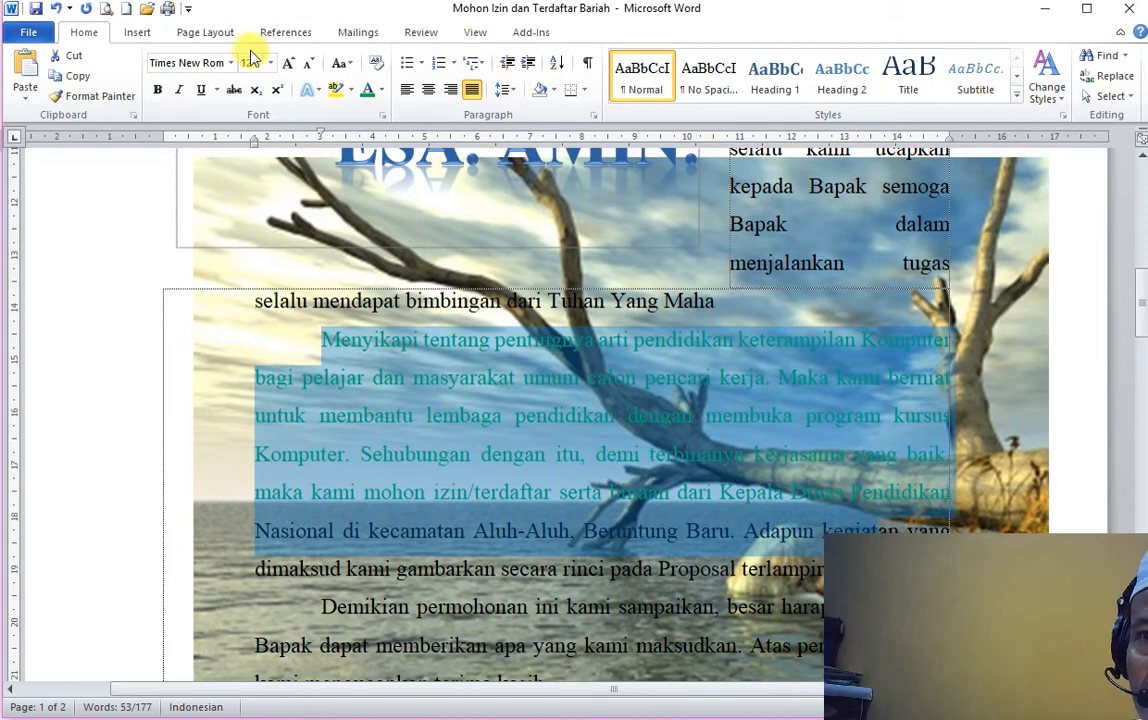
click(137, 32)
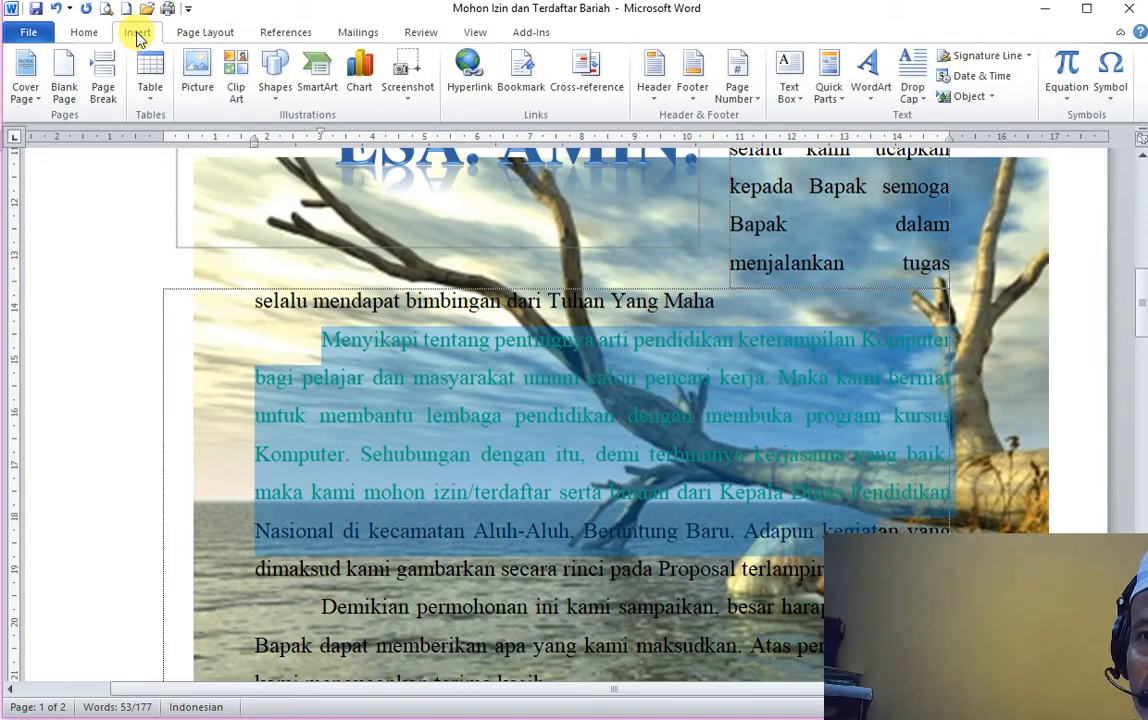
click(869, 78)
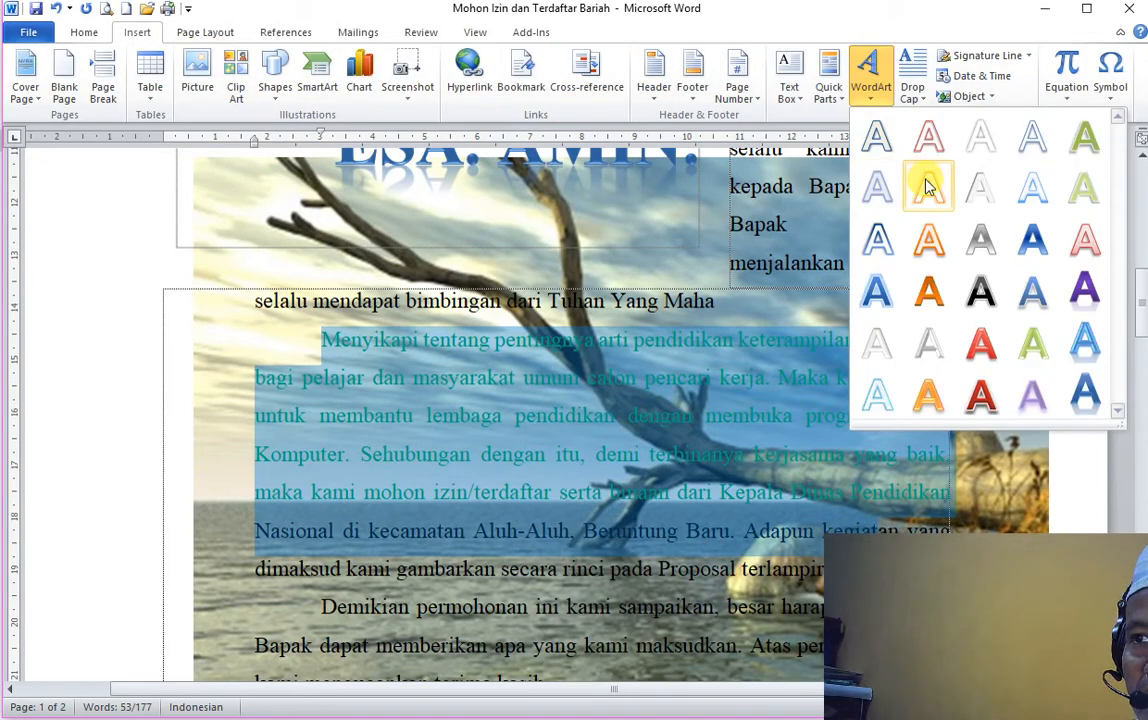
click(1086, 239)
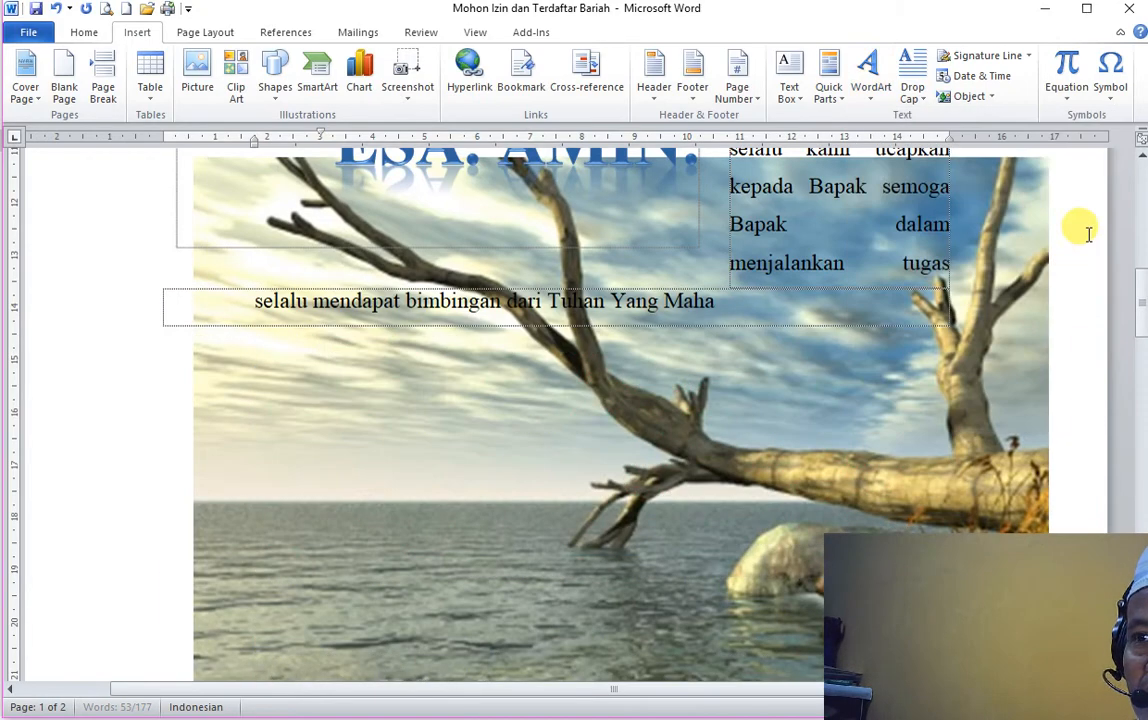
Set the text wrapping of the red "Menyikapi tentang" WordArt to Behind Text.
scroll(500, 404, up, 10)
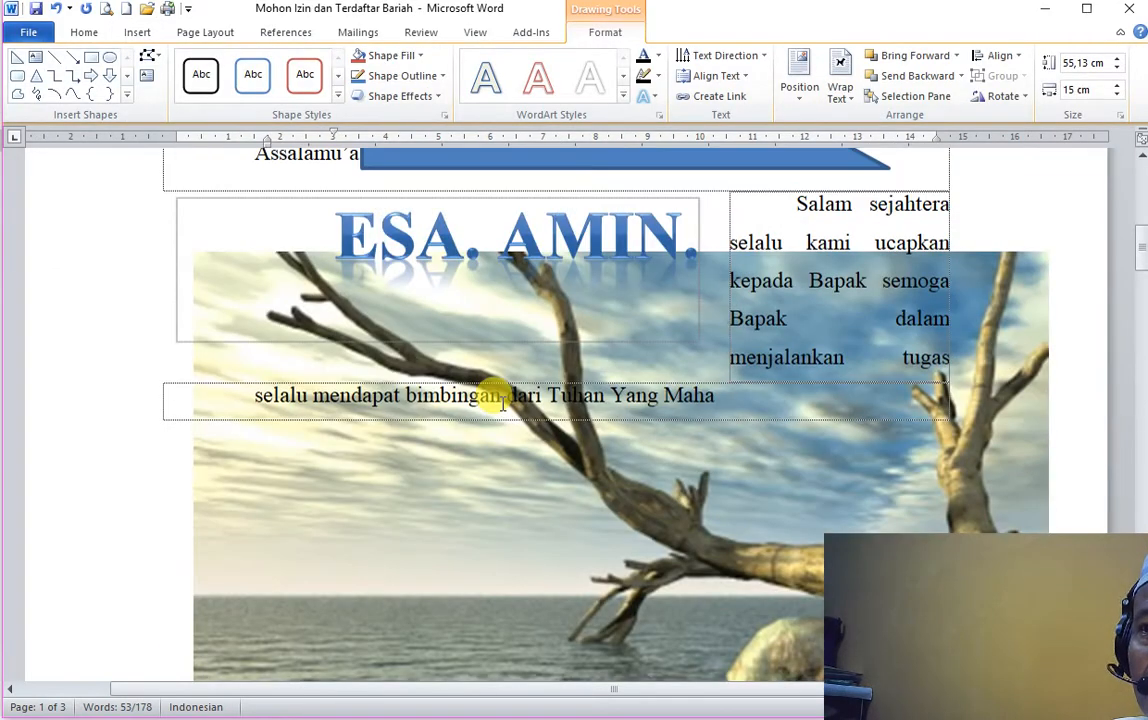
scroll(502, 400, up, 9)
scroll(489, 397, down, 8)
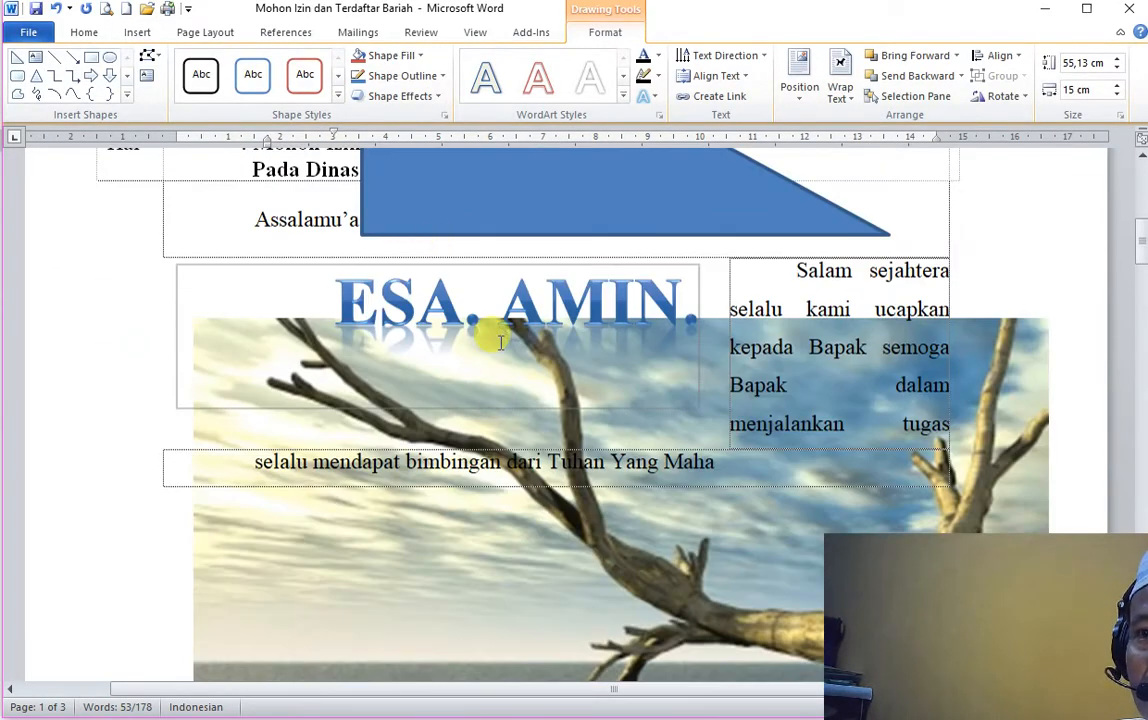
scroll(505, 380, down, 12)
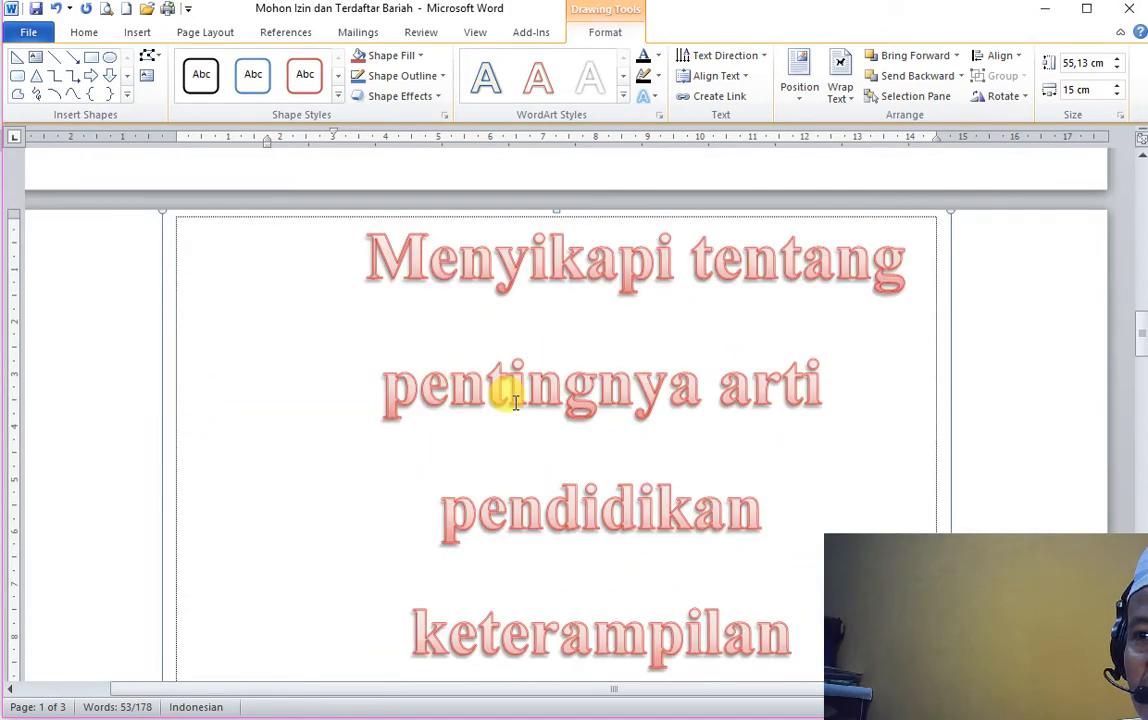
scroll(440, 290, up, 6)
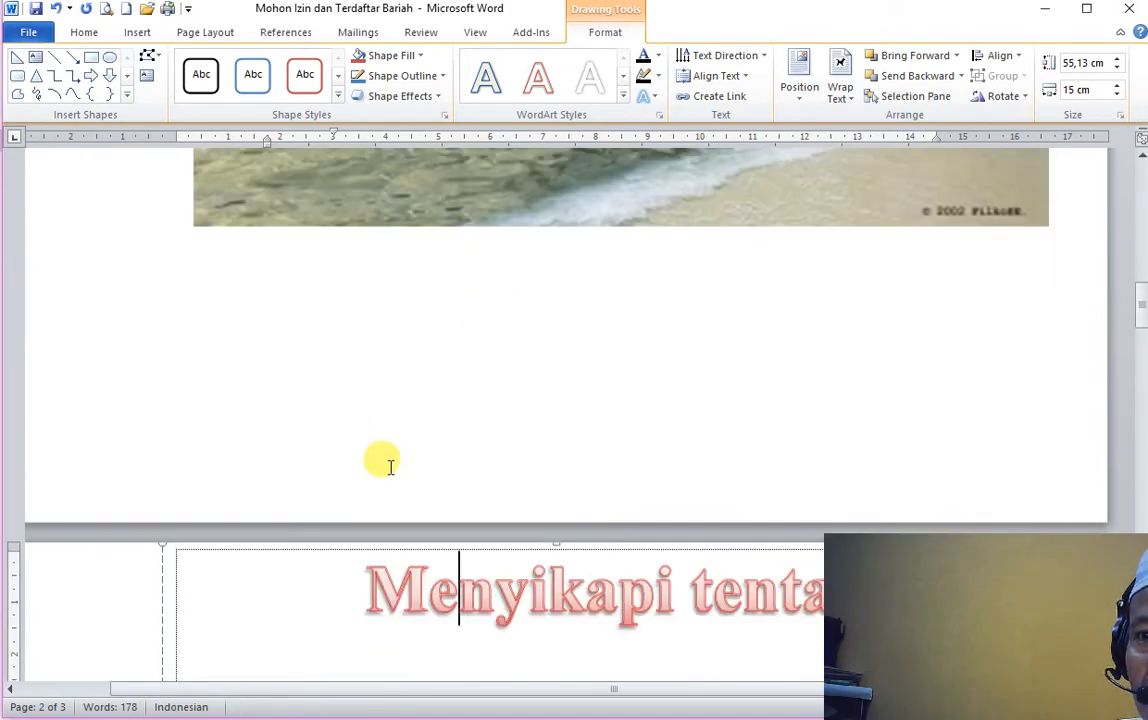
scroll(389, 555, down, 6)
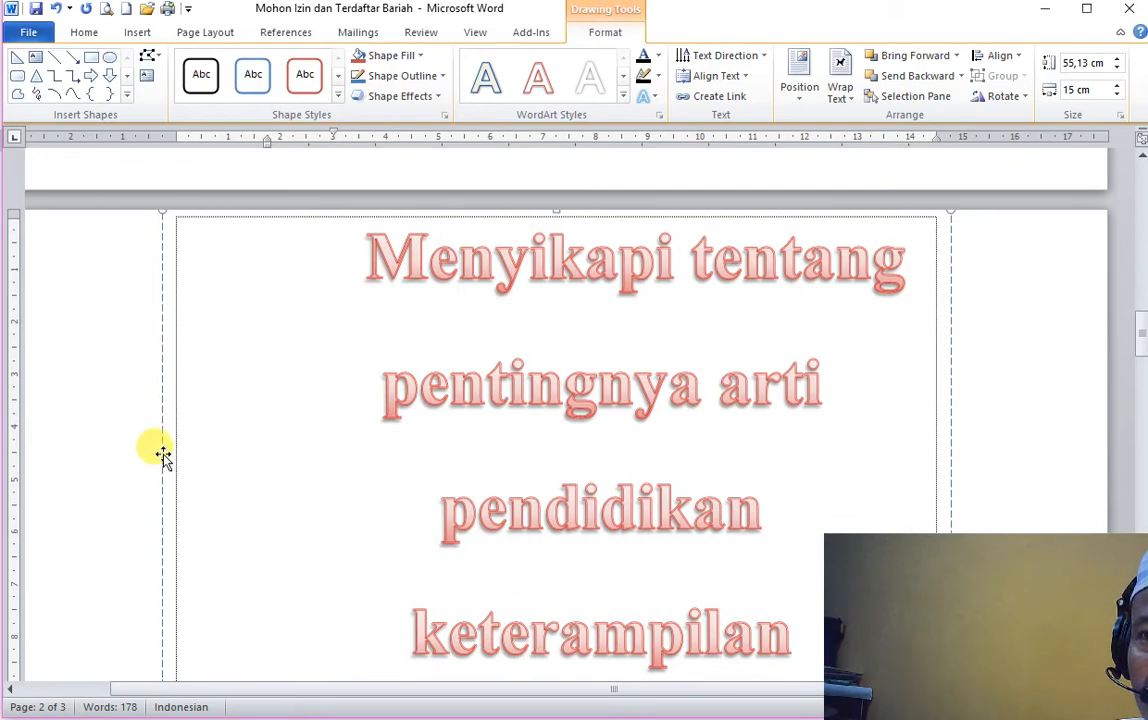
click(840, 86)
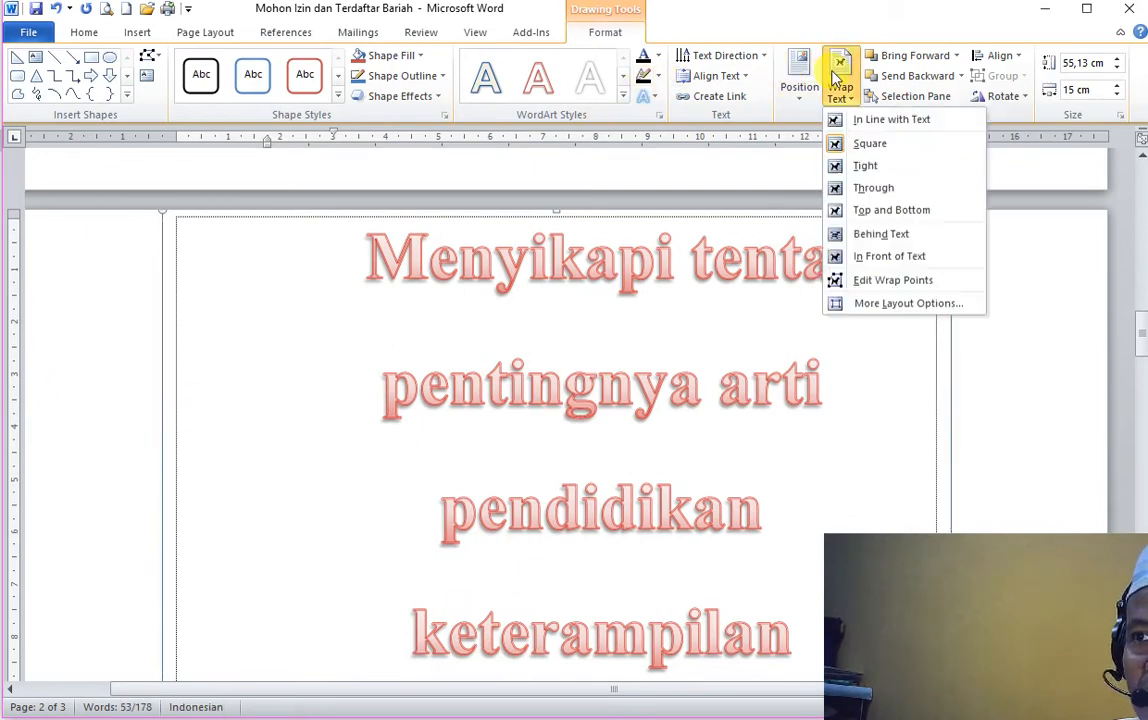
click(866, 235)
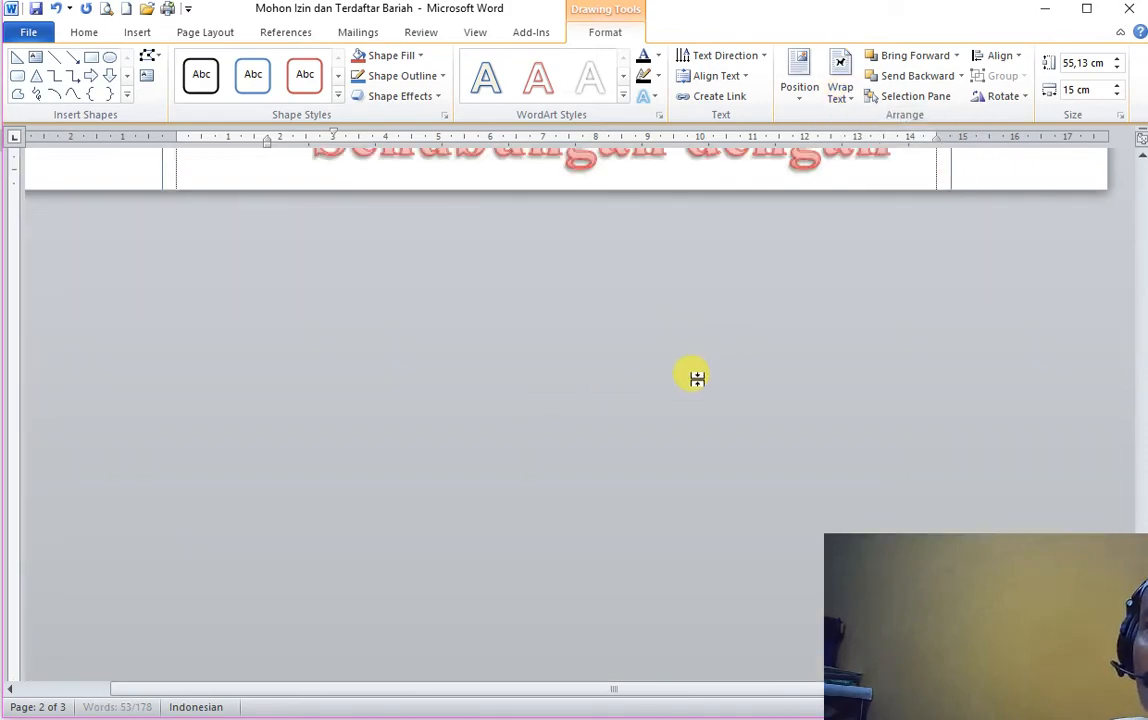
scroll(698, 378, up, 8)
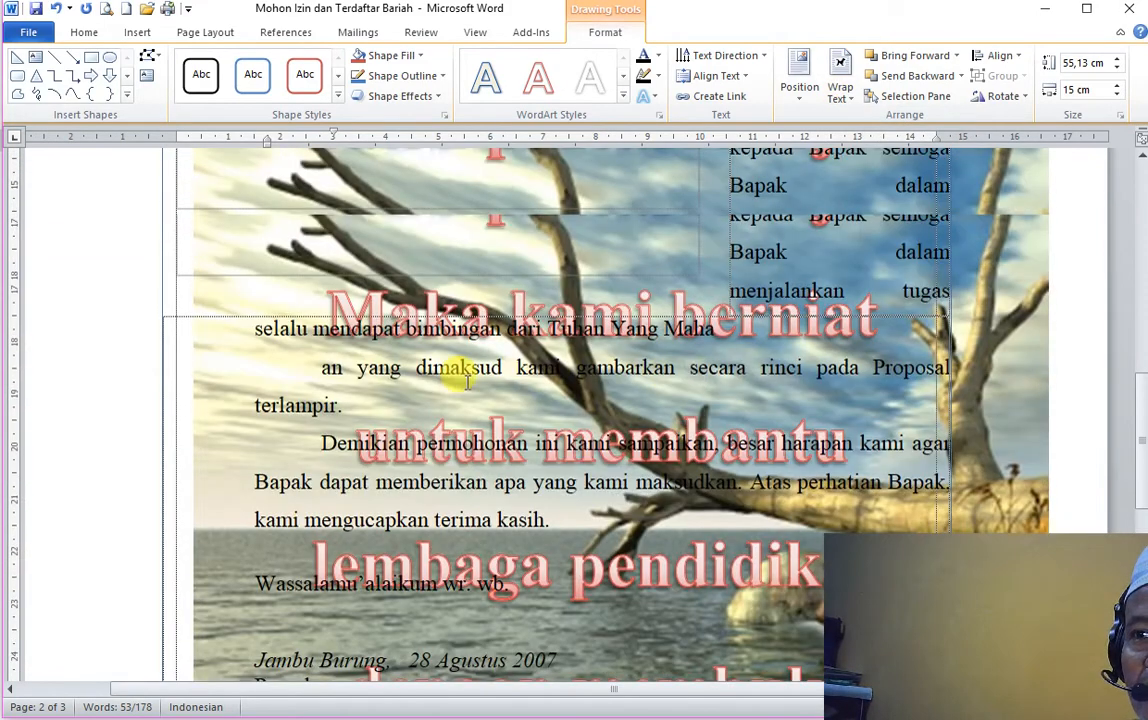